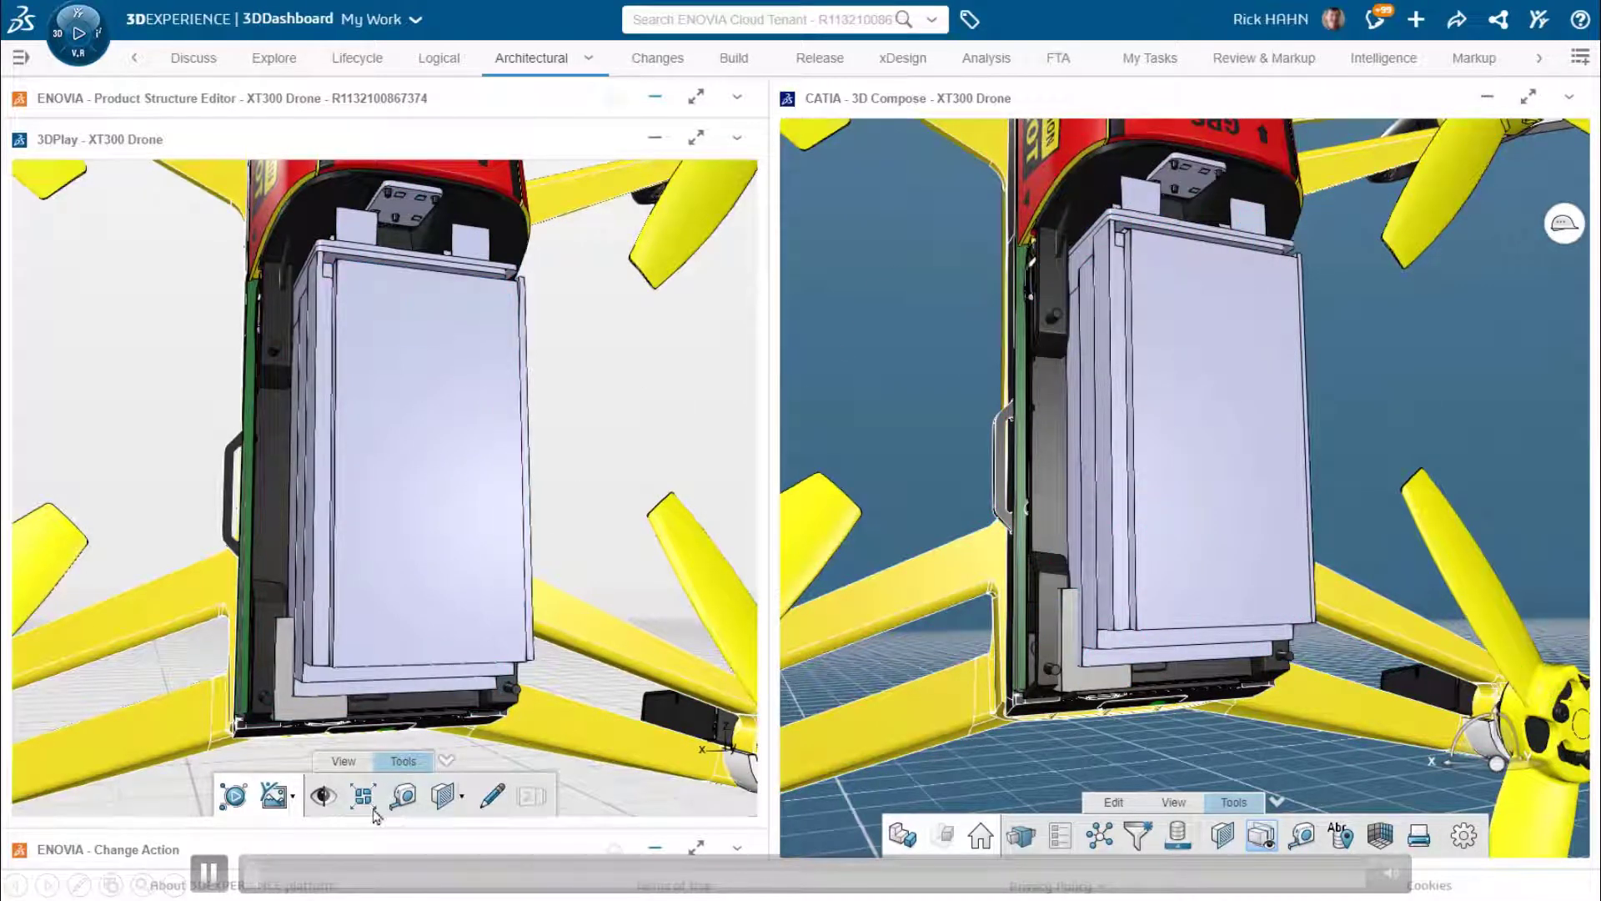
Step: Take a trial point-to-point distance on the battery face with the 3DPlay Measure tool
{"action": "left_click", "coordinate": [405, 797]}
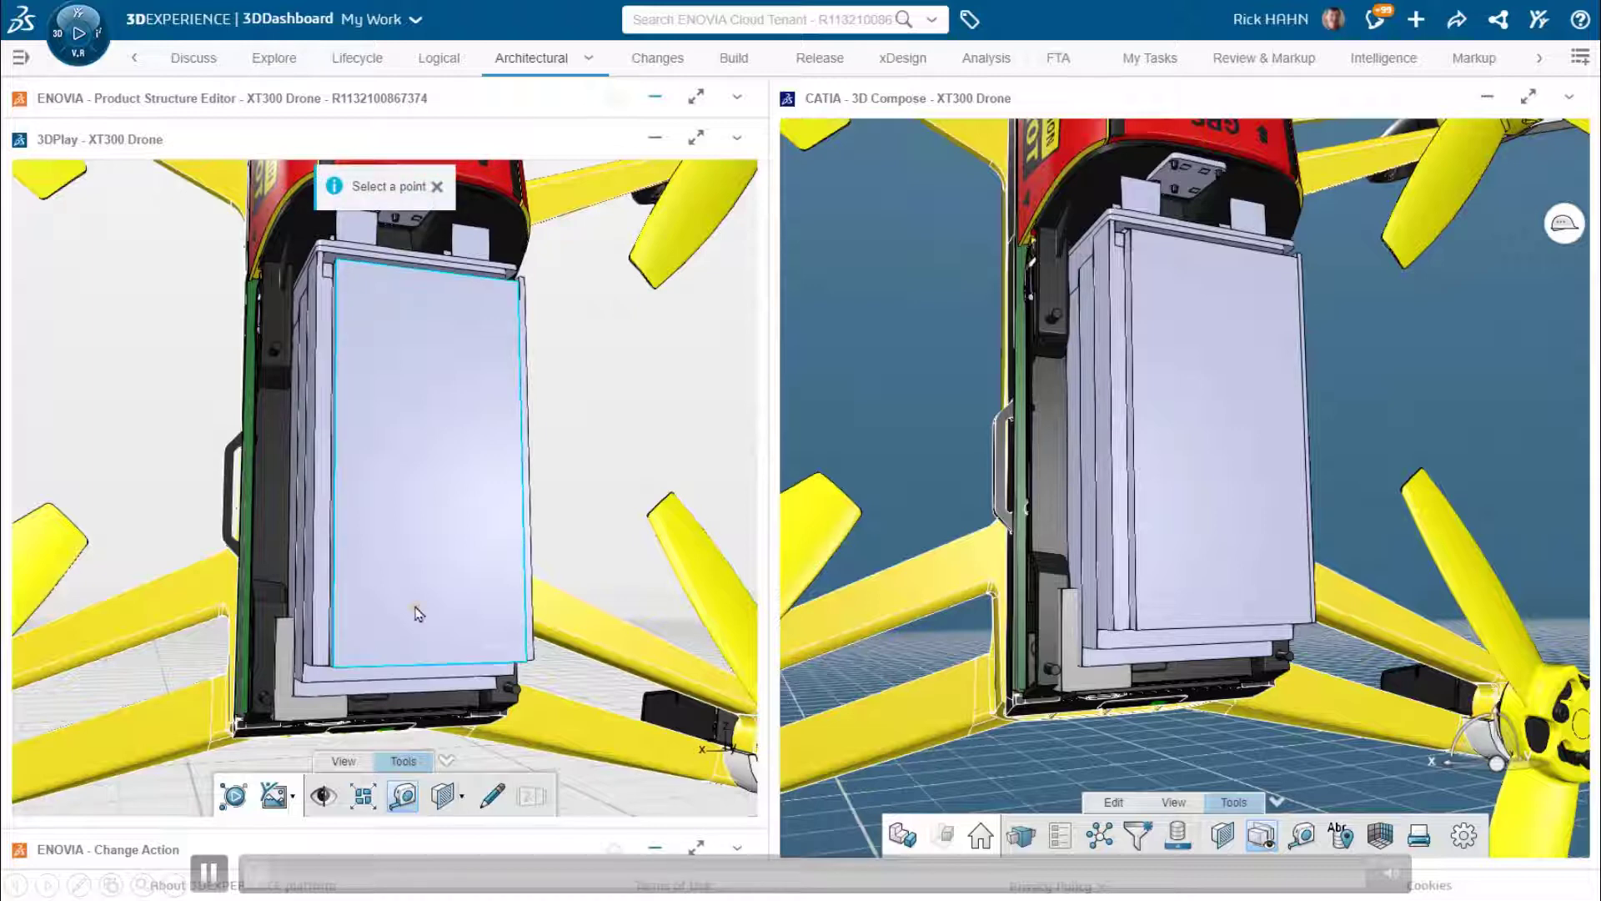
{"action": "left_click", "coordinate": [439, 413]}
{"action": "left_click", "coordinate": [435, 330]}
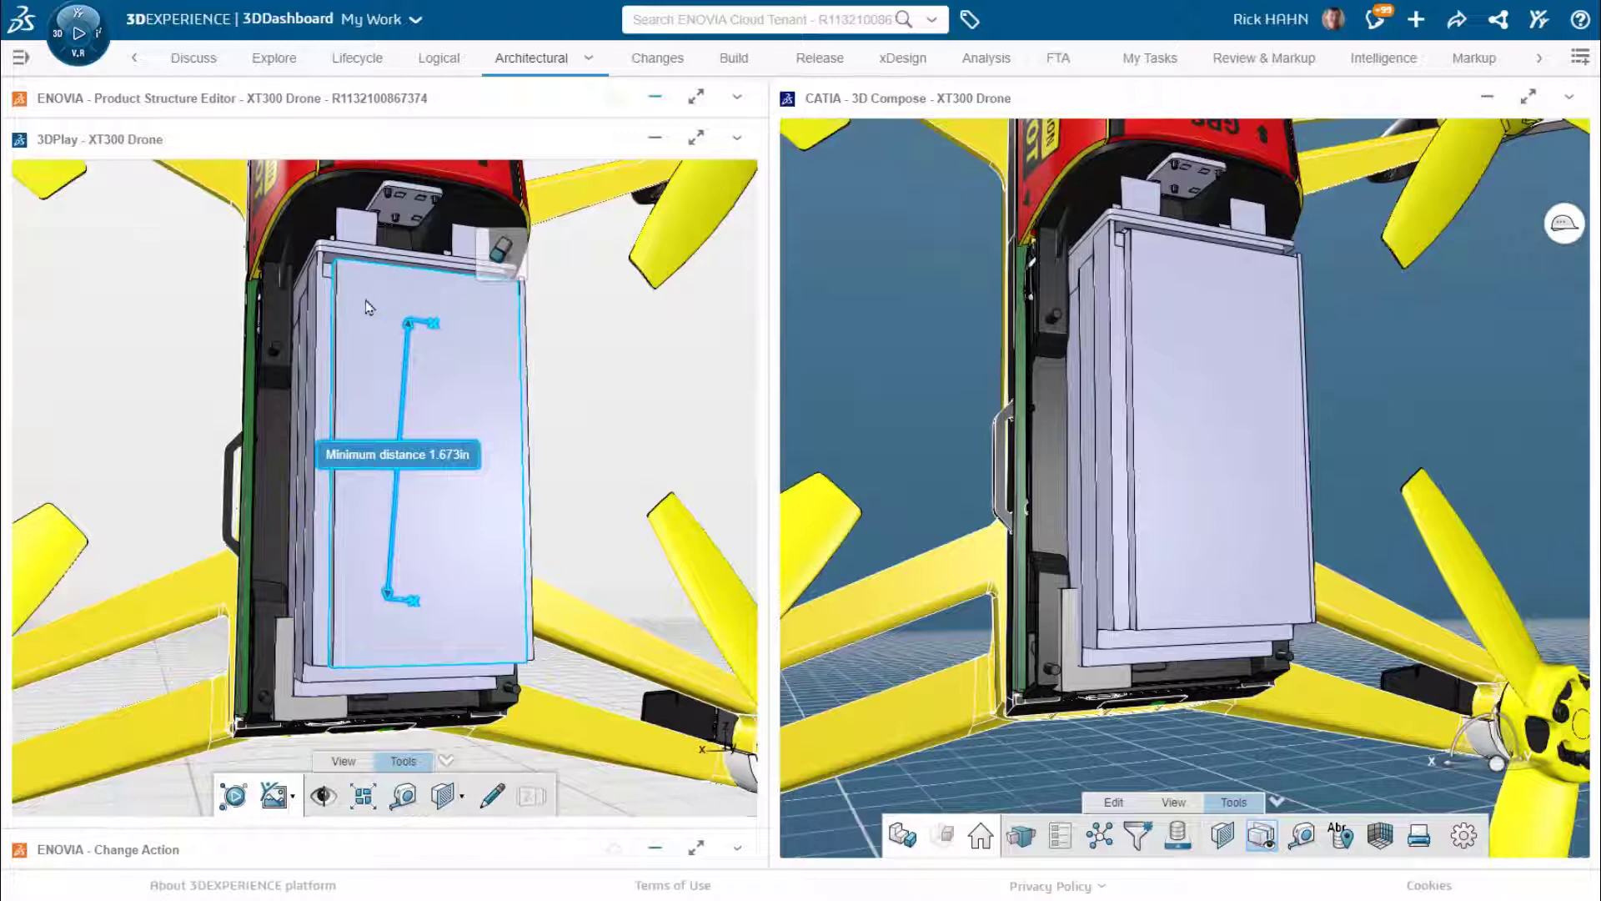
Step: Measure the battery's top-to-bottom edge as 2.352in and place its label left of the battery
{"action": "left_click", "coordinate": [404, 797]}
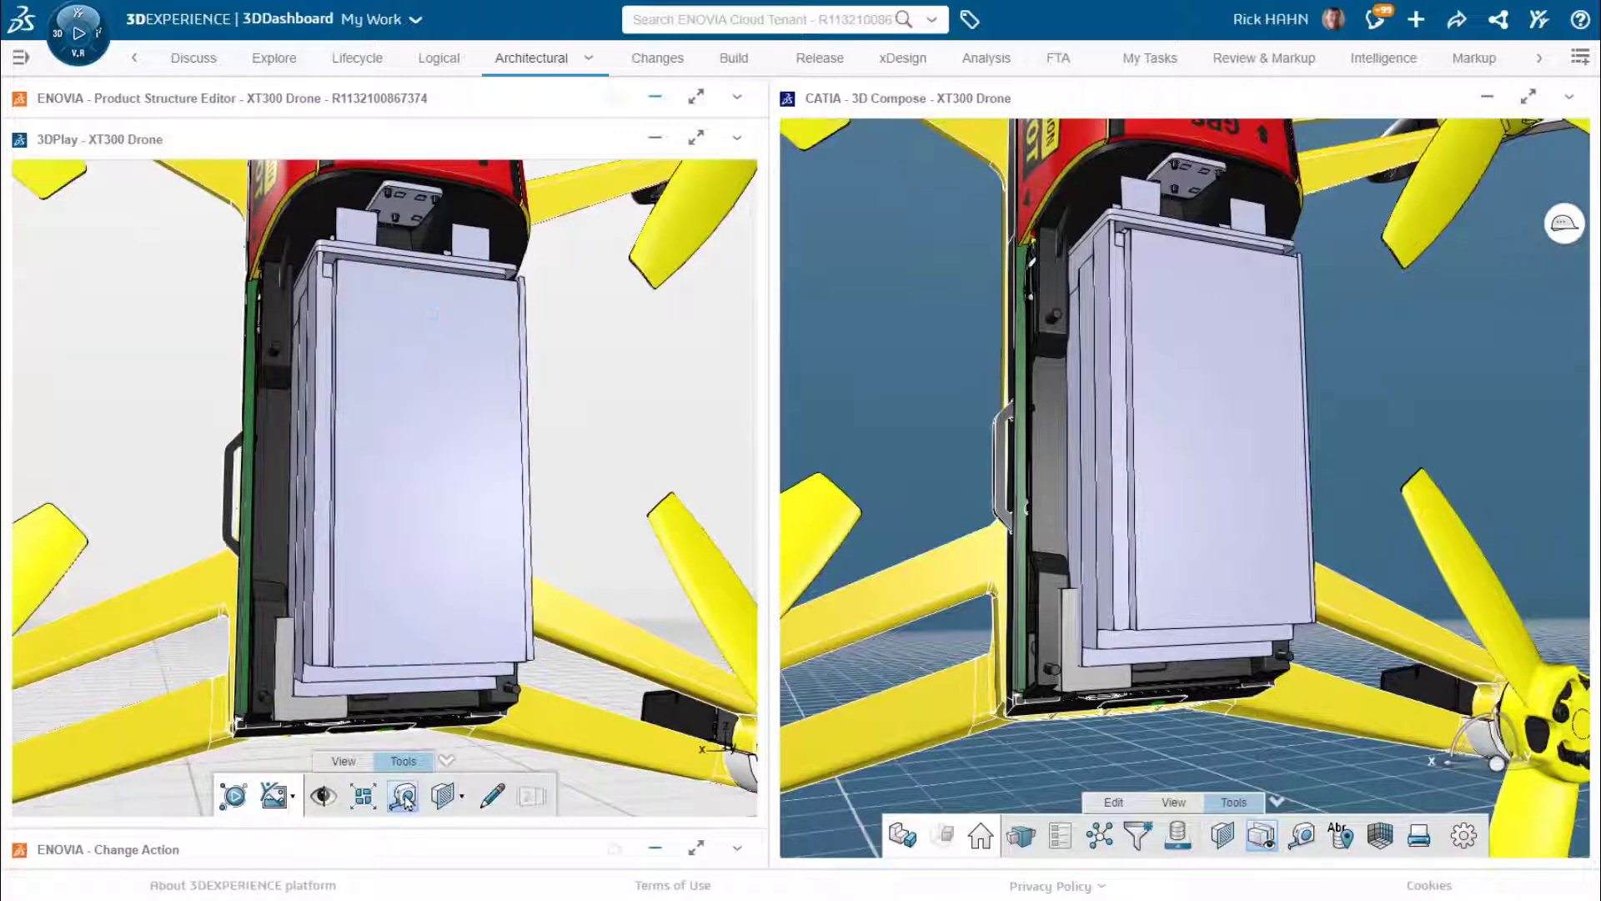
{"action": "left_click", "coordinate": [341, 261]}
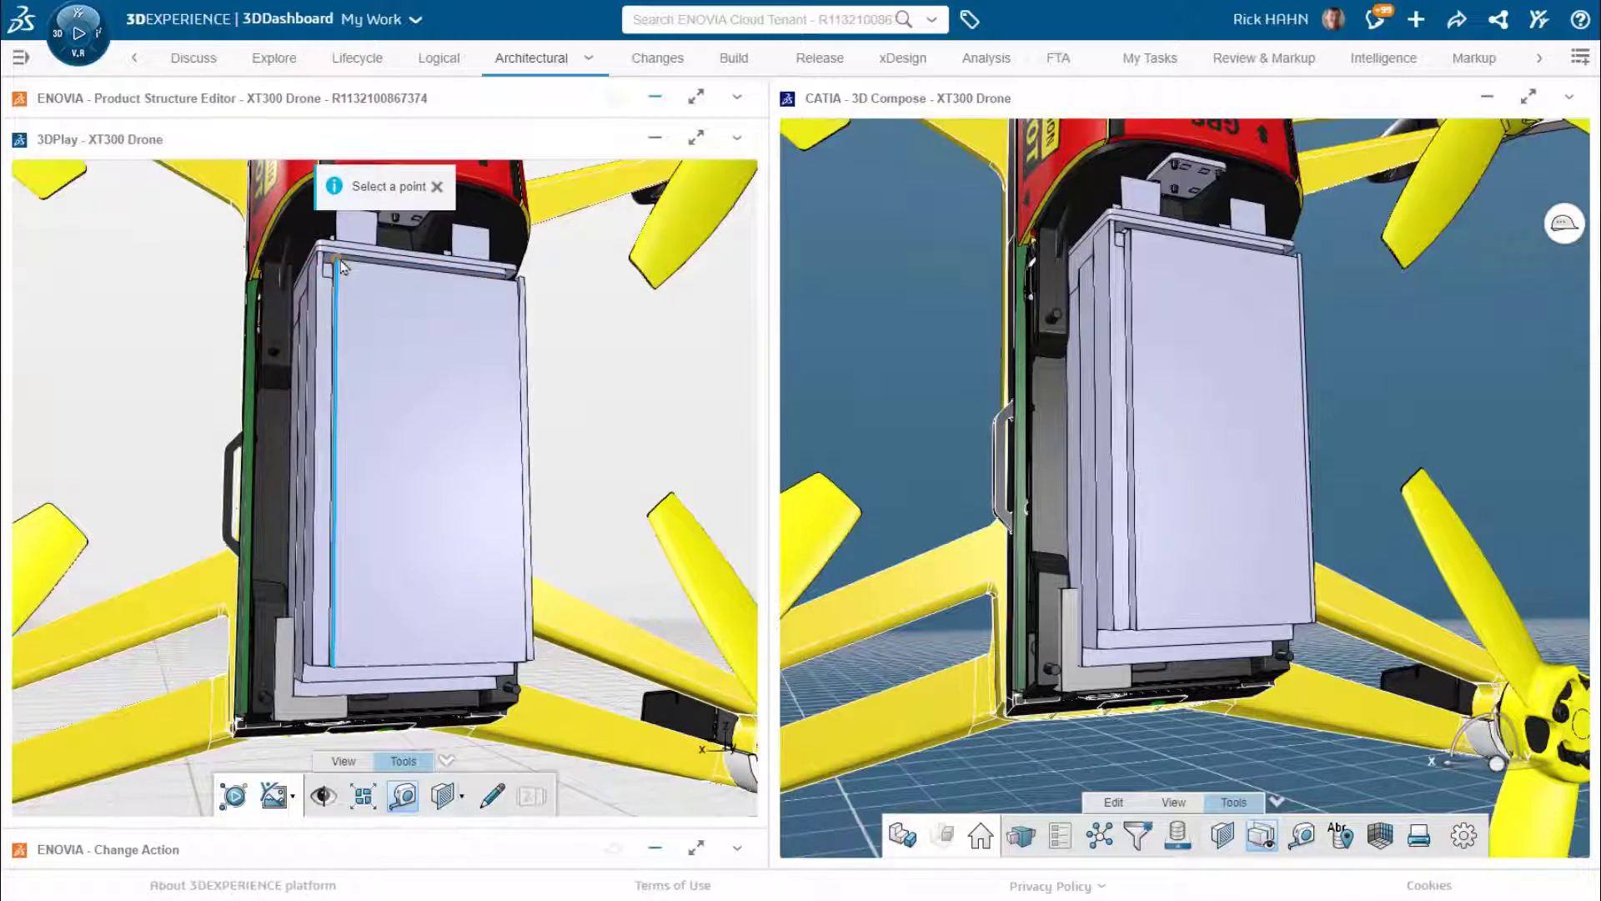
{"action": "left_click", "coordinate": [337, 672]}
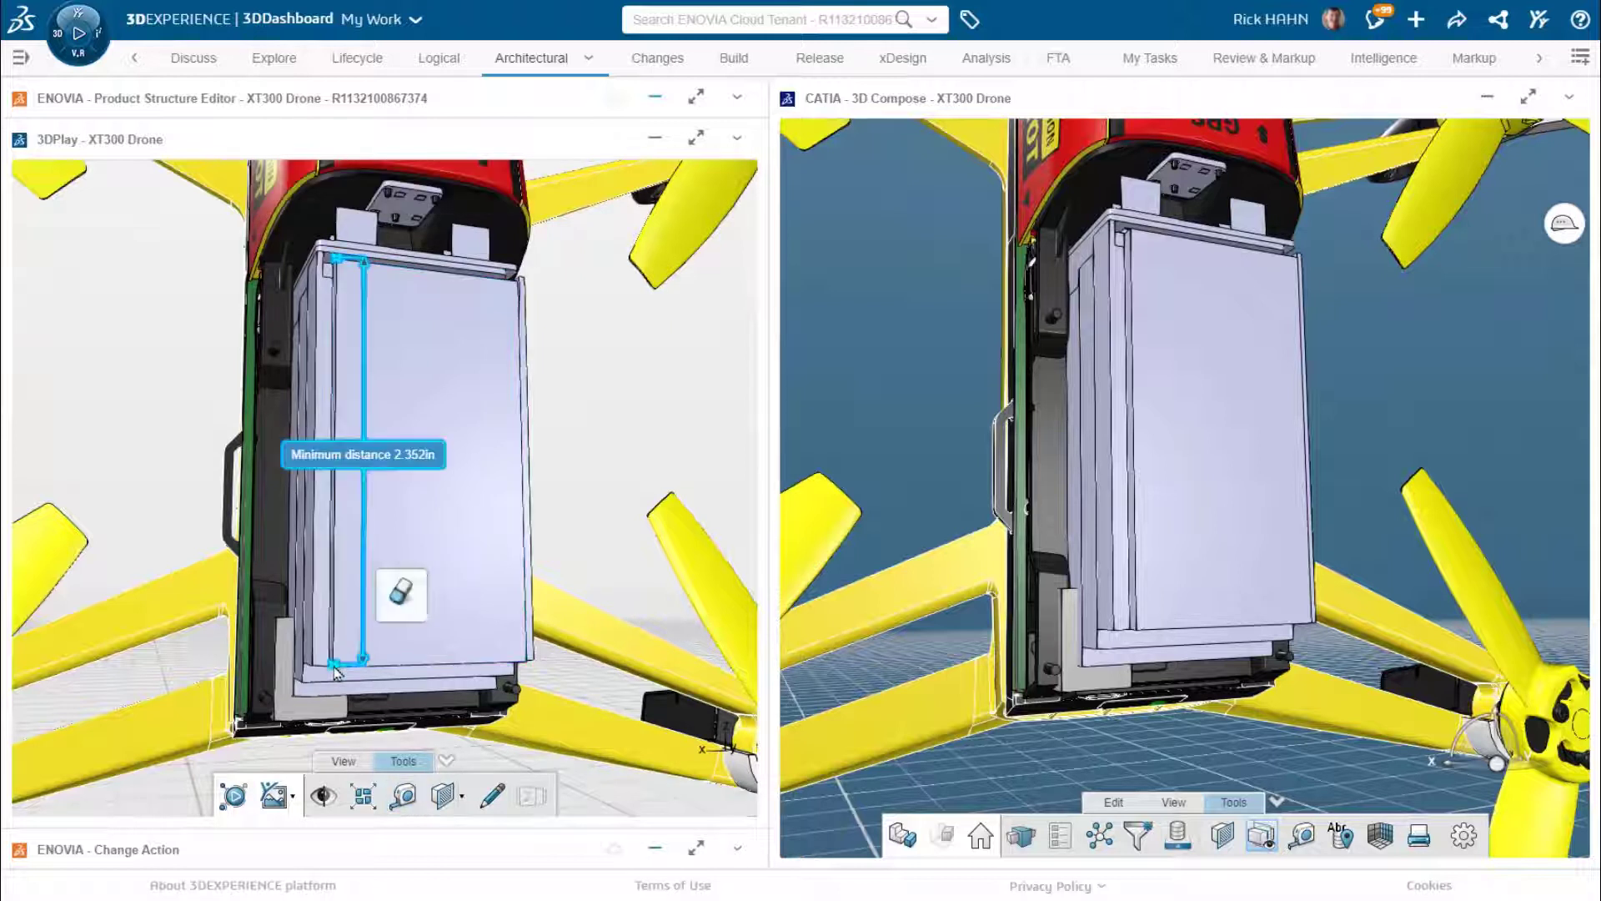
{"action": "left_click_drag", "start_coordinate": [356, 359], "coordinate": [131, 433]}
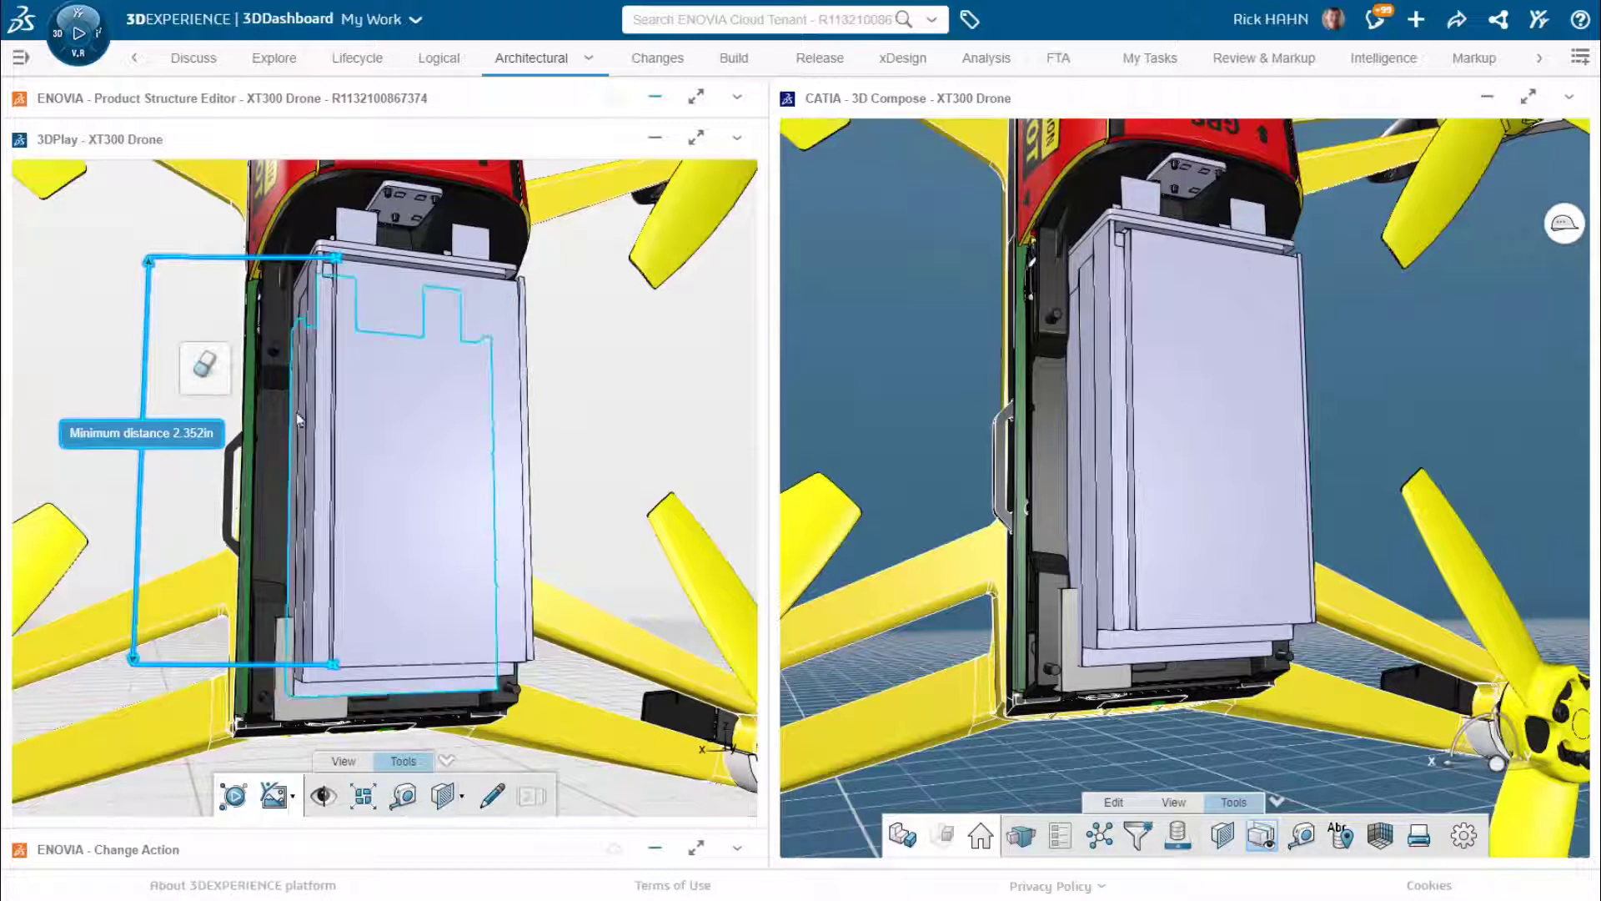
Step: Measure the 2.362in right-edge distance, move its label up-right, and maximize 3D Compose
{"action": "left_click", "coordinate": [403, 797]}
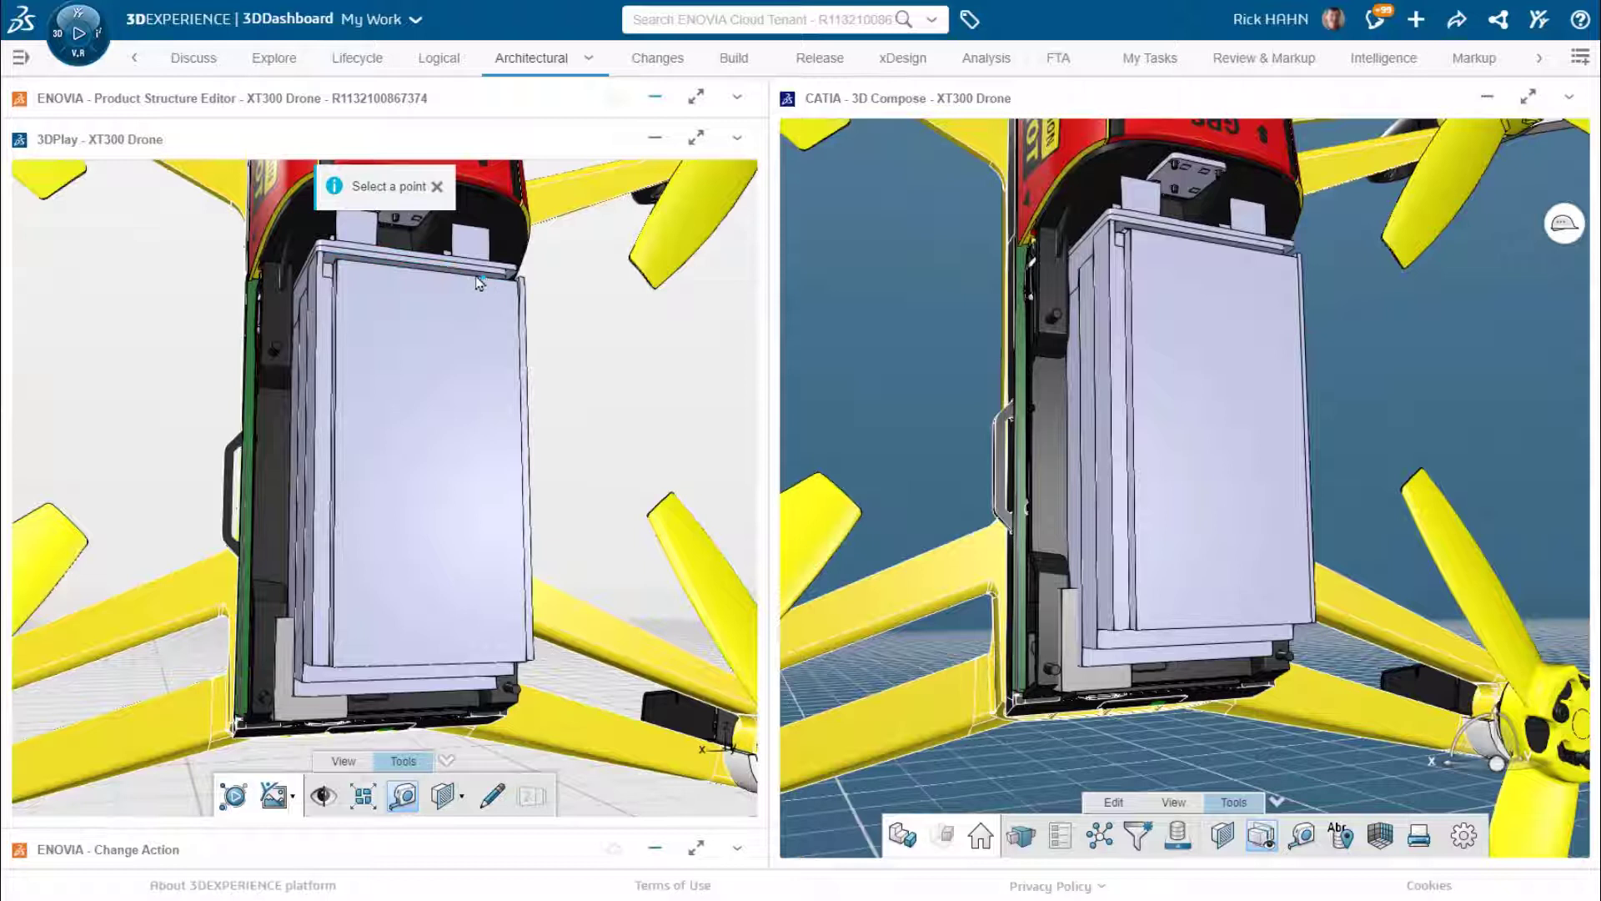
{"action": "left_click", "coordinate": [457, 284]}
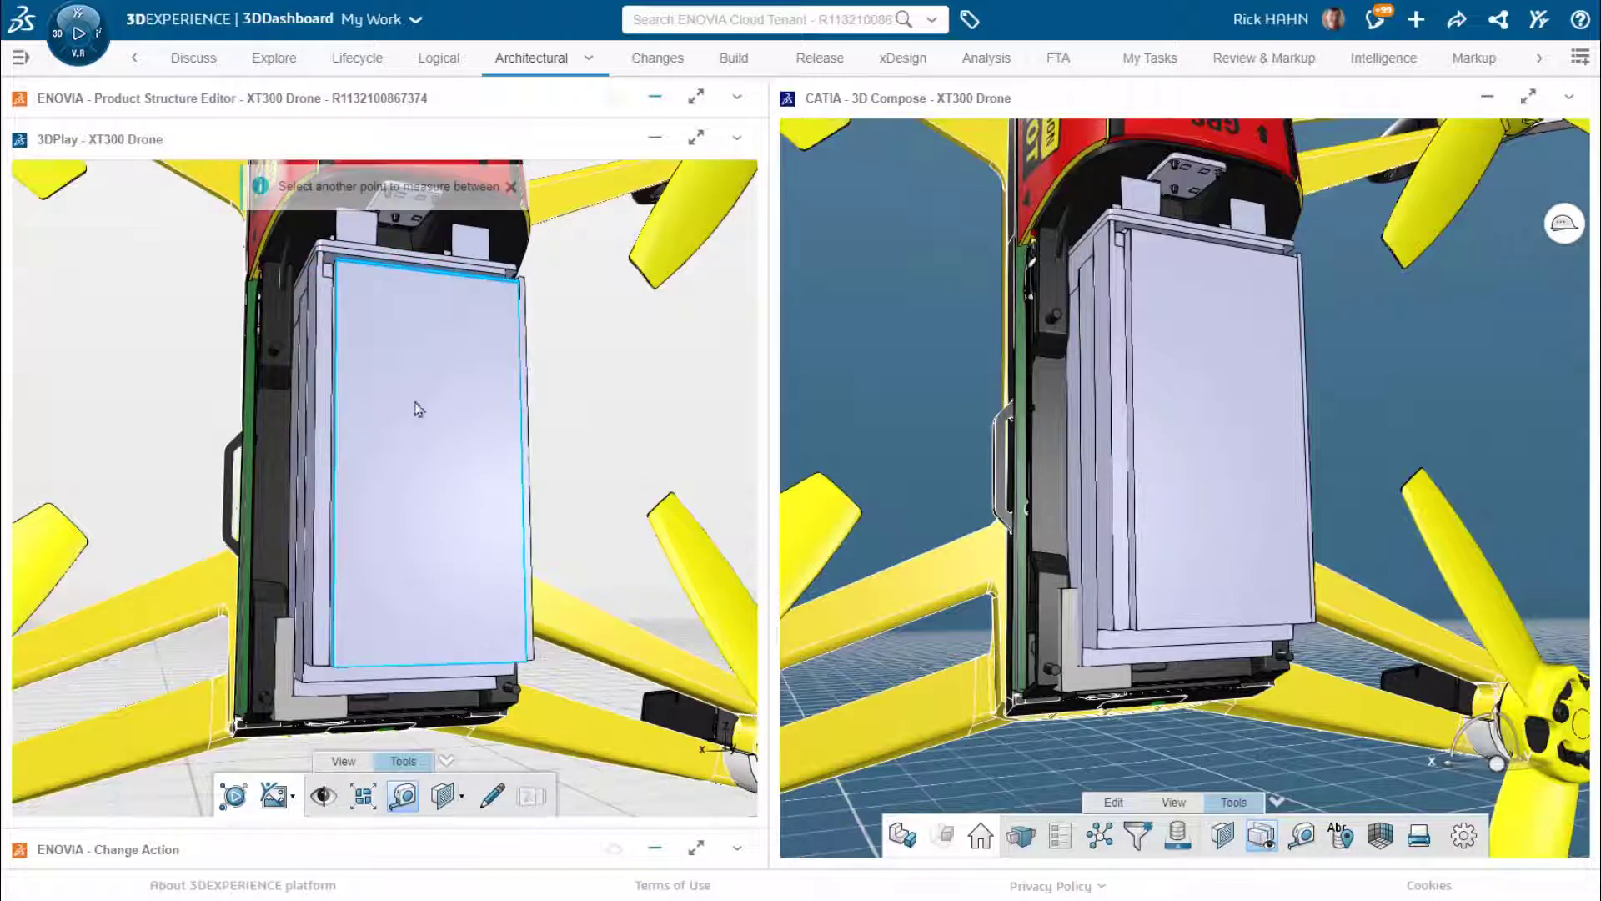
{"action": "left_click", "coordinate": [526, 665]}
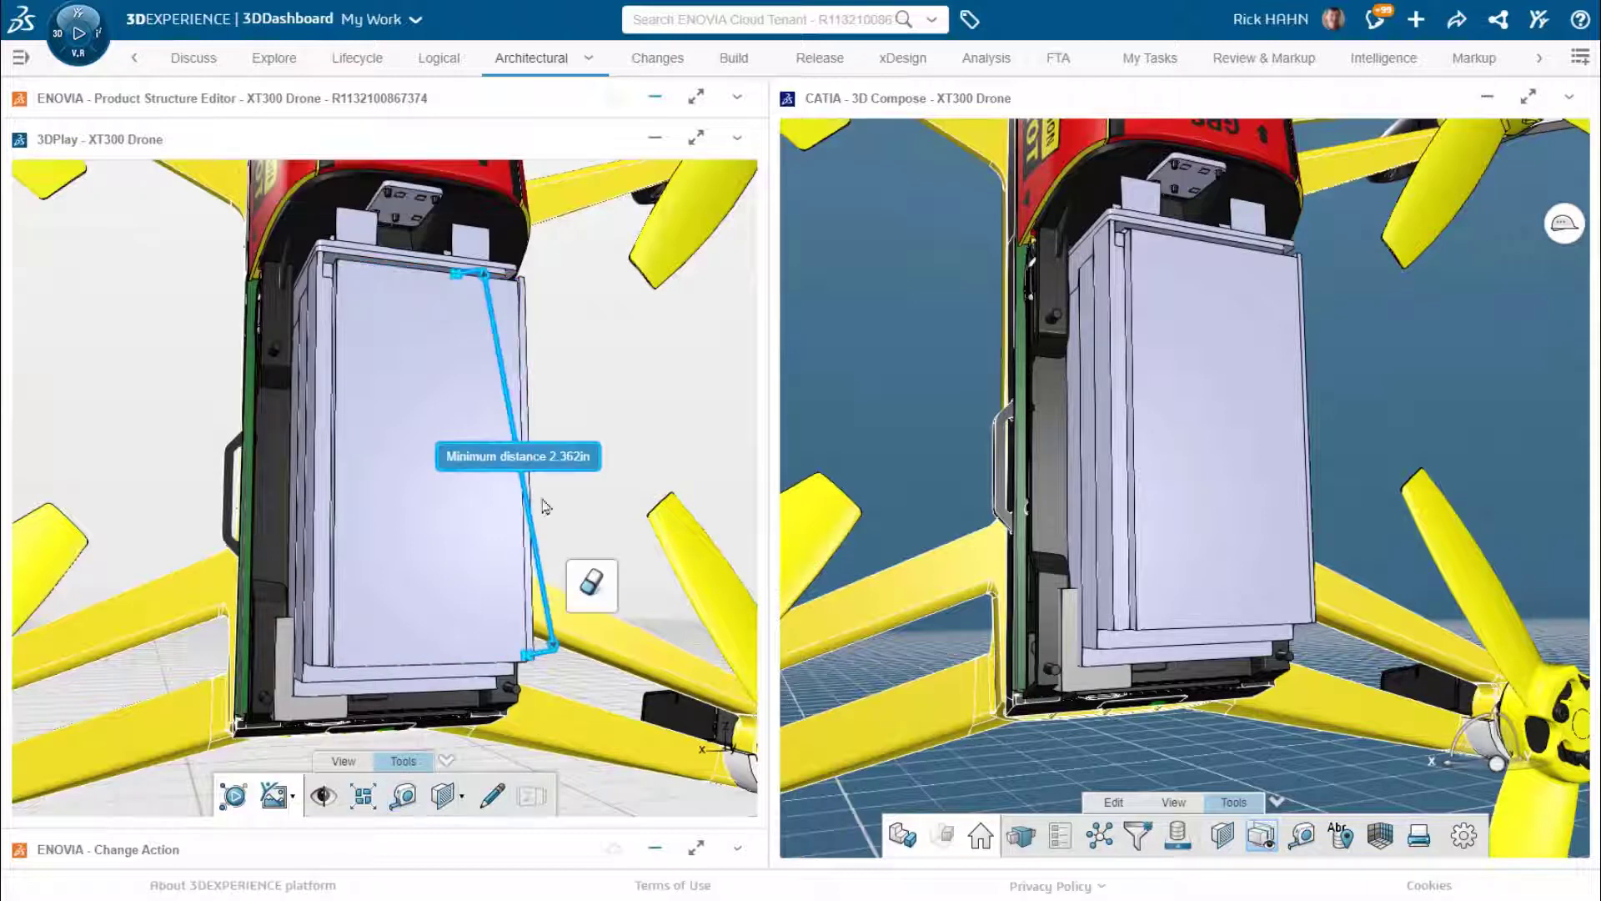
{"action": "left_click_drag", "start_coordinate": [551, 456], "coordinate": [687, 382]}
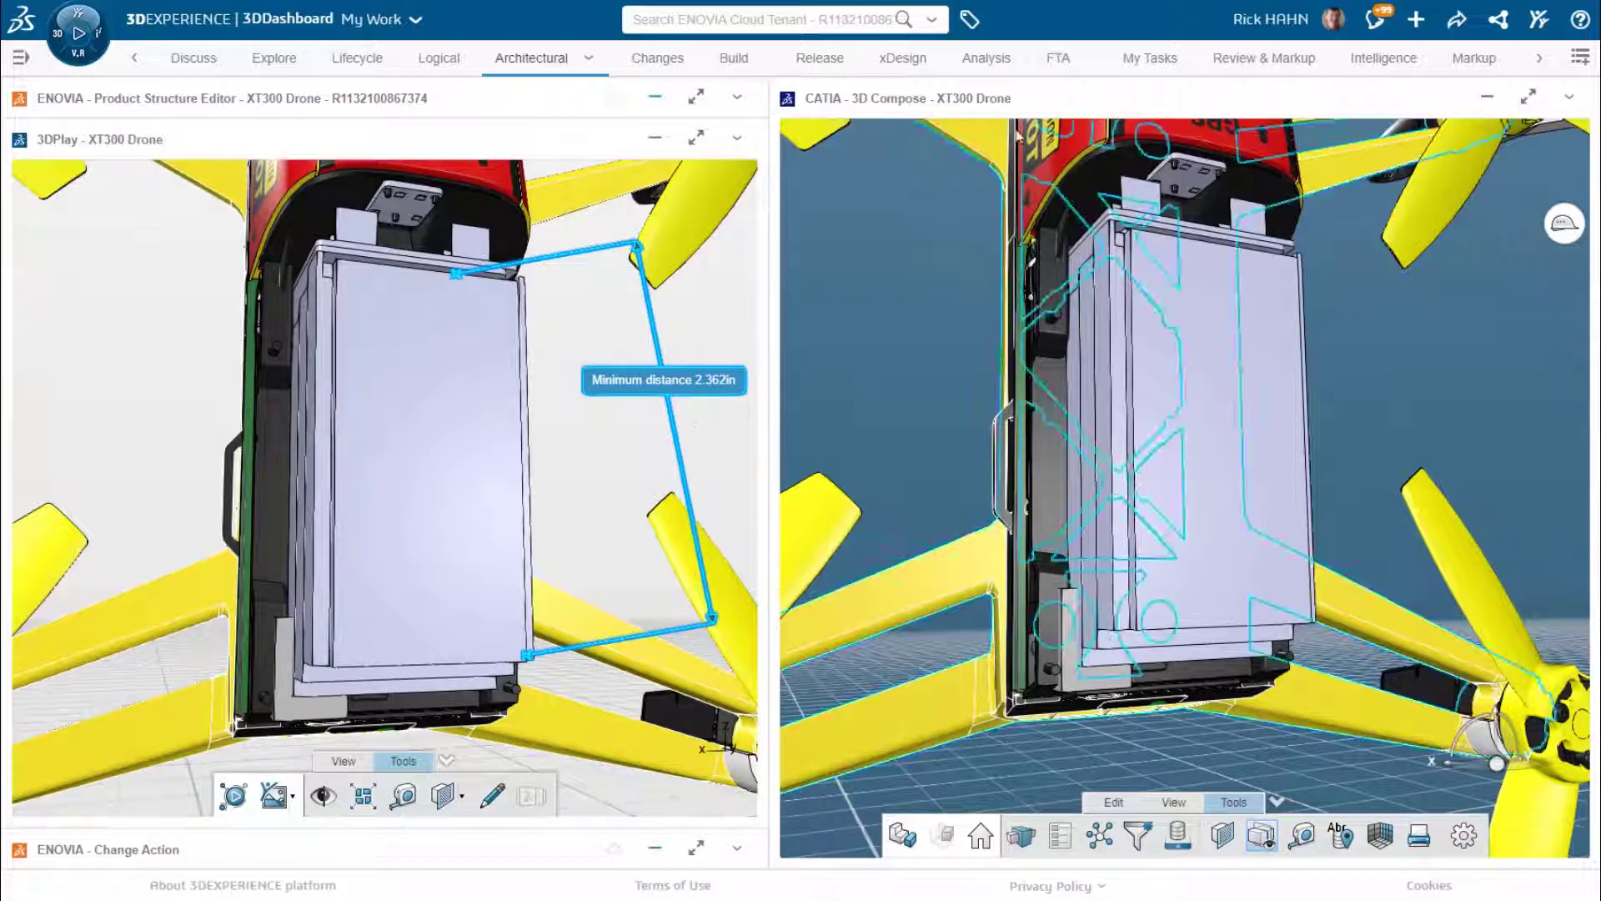
{"action": "left_click", "coordinate": [1528, 97]}
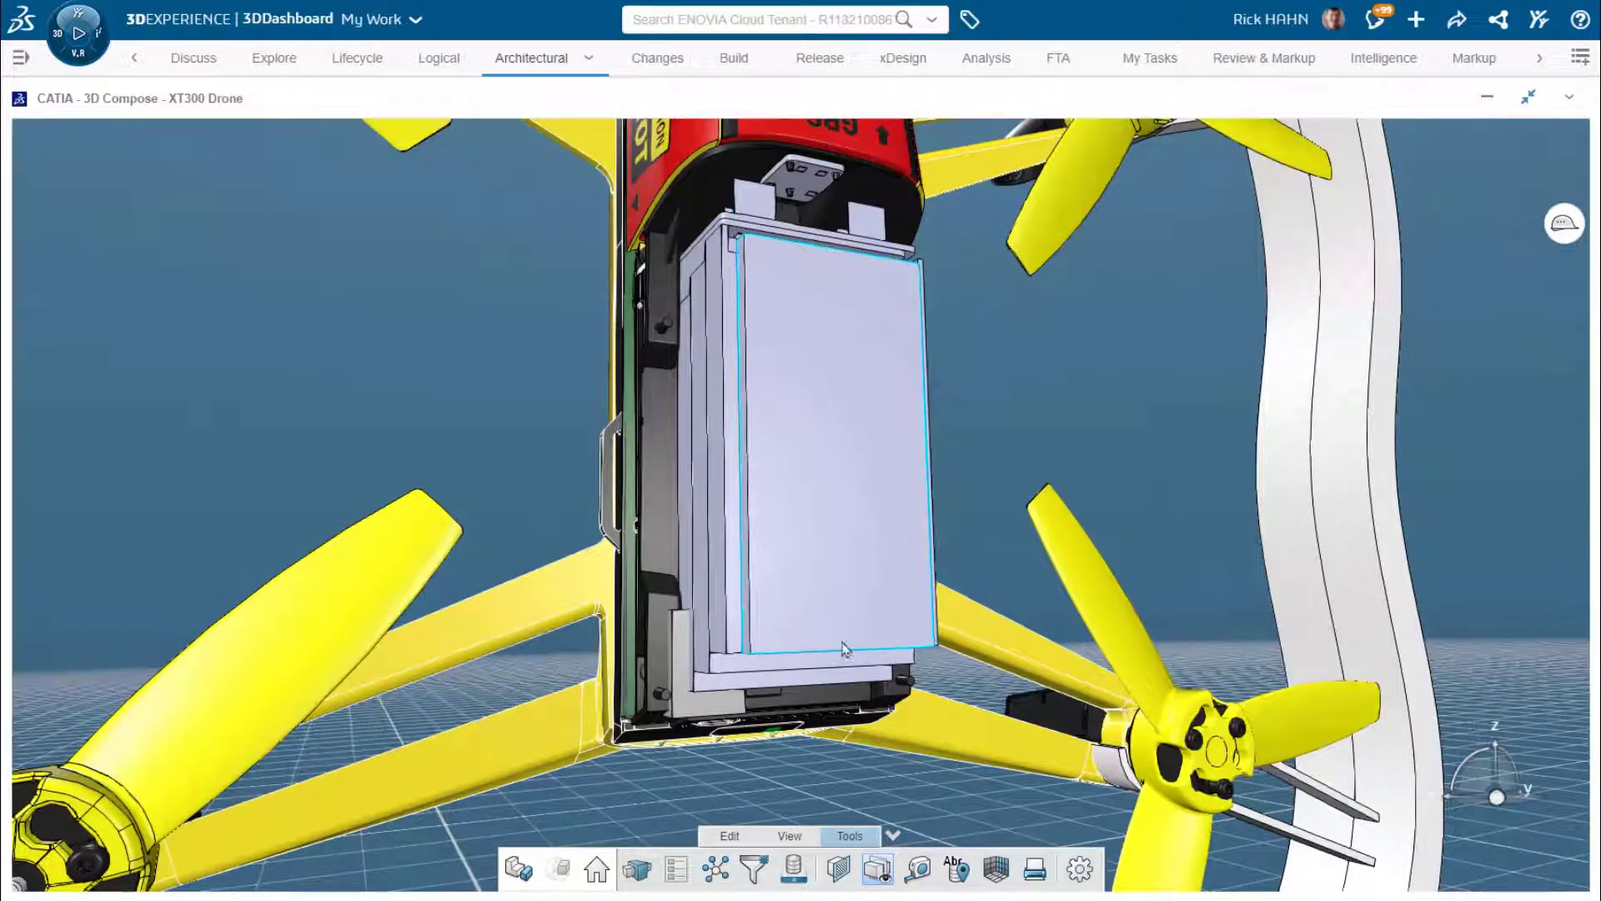
Step: Read coordinates of points on the battery face using Measure in repeat mode
{"action": "left_click", "coordinate": [920, 869]}
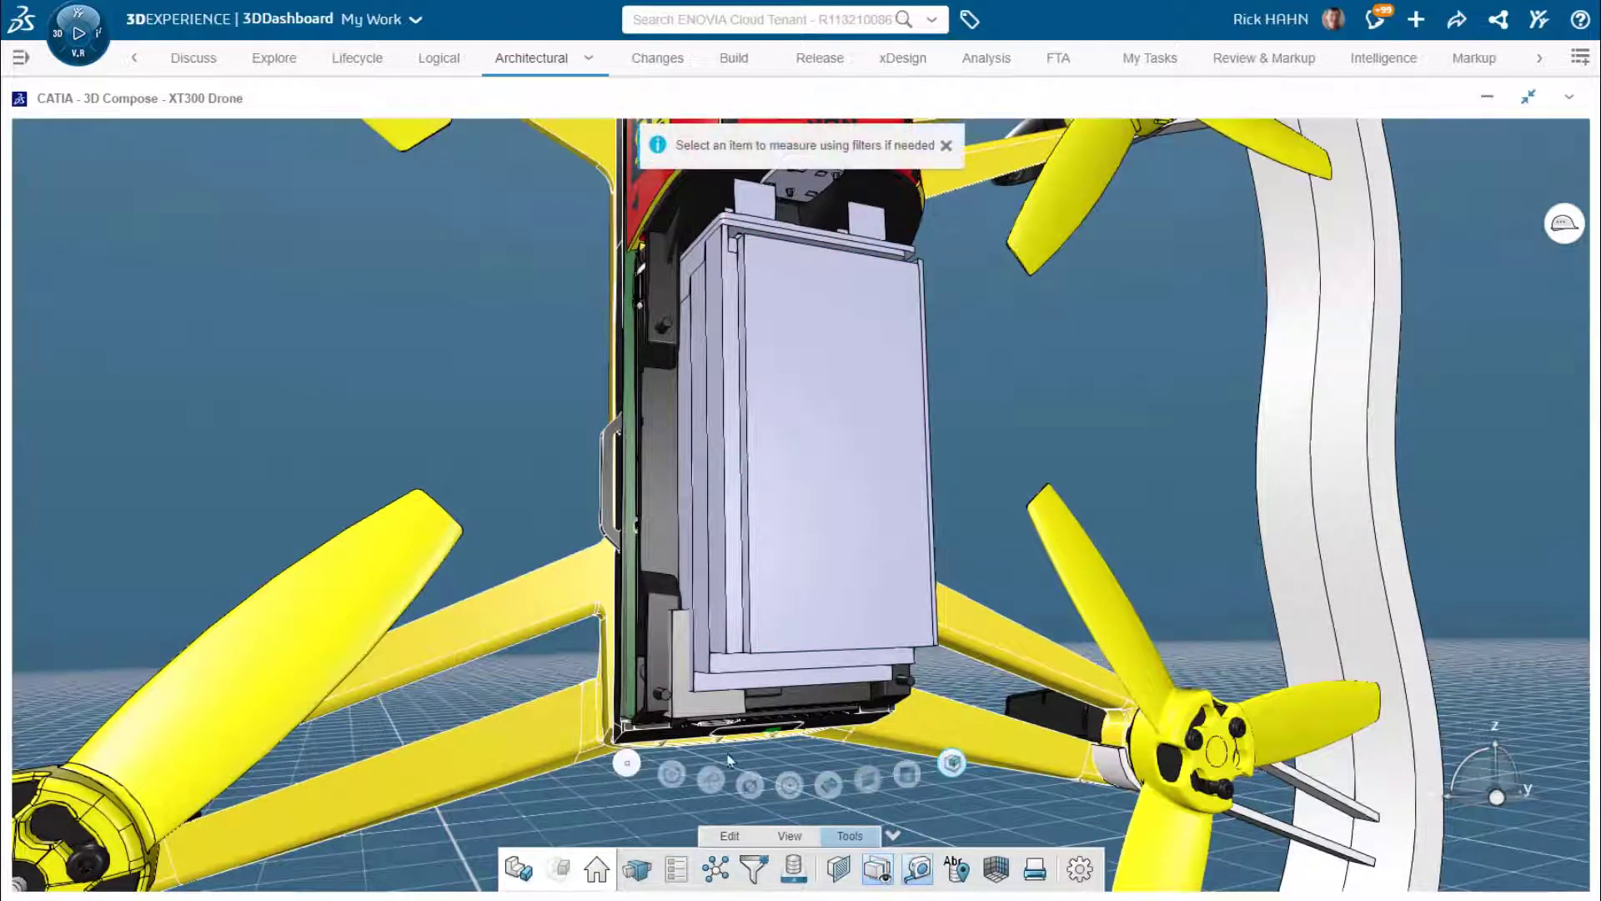
{"action": "left_click", "coordinate": [627, 764]}
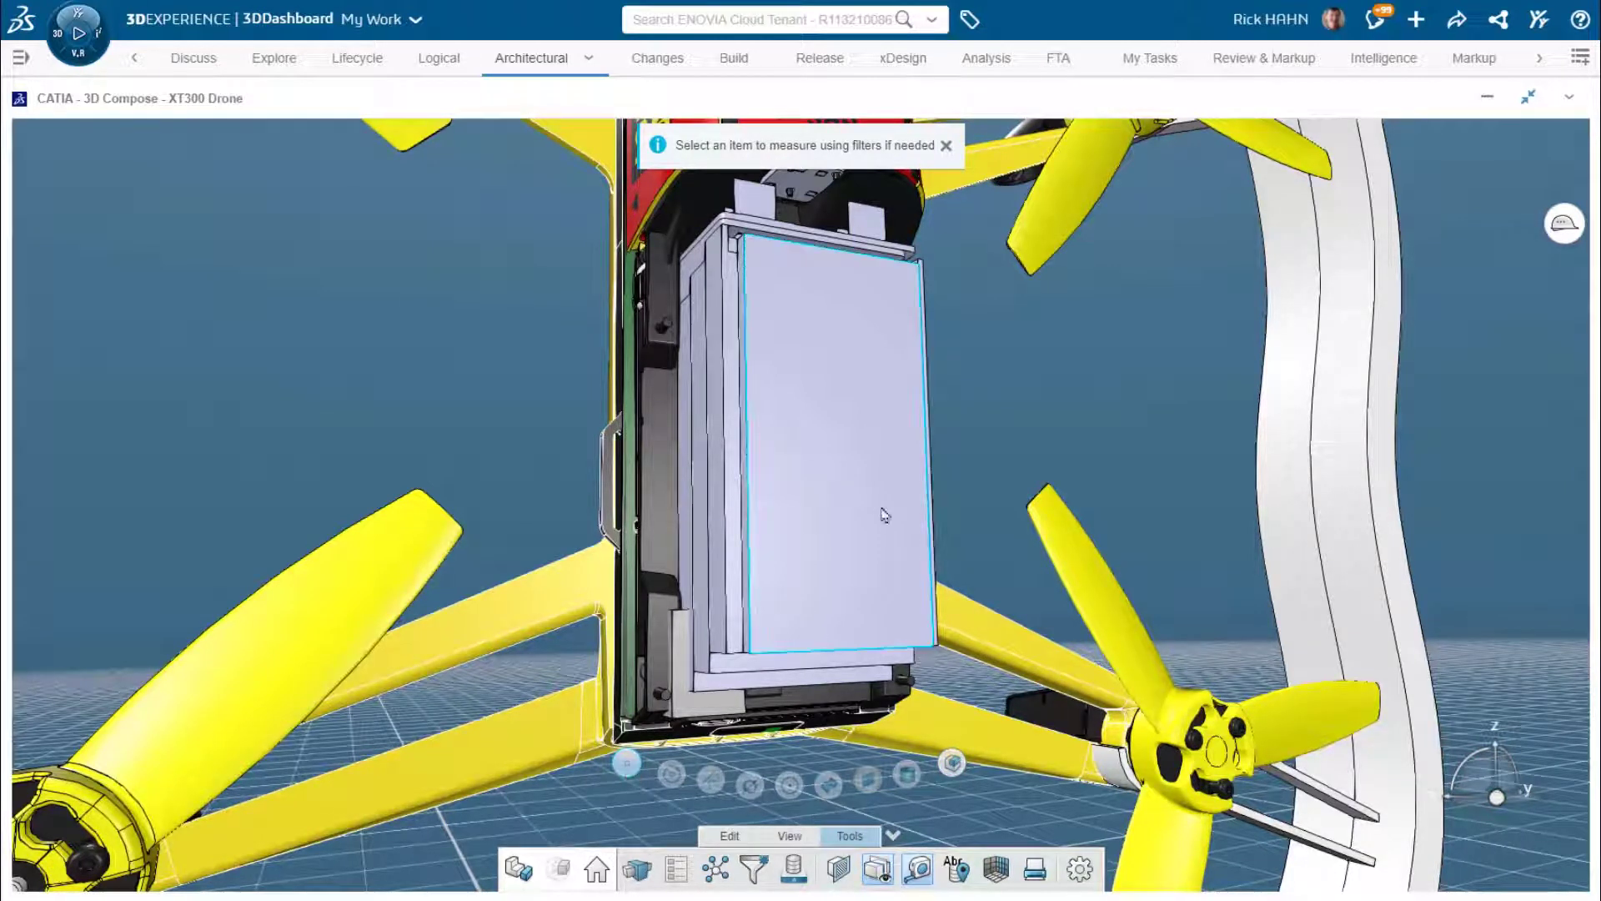
{"action": "left_click", "coordinate": [797, 297]}
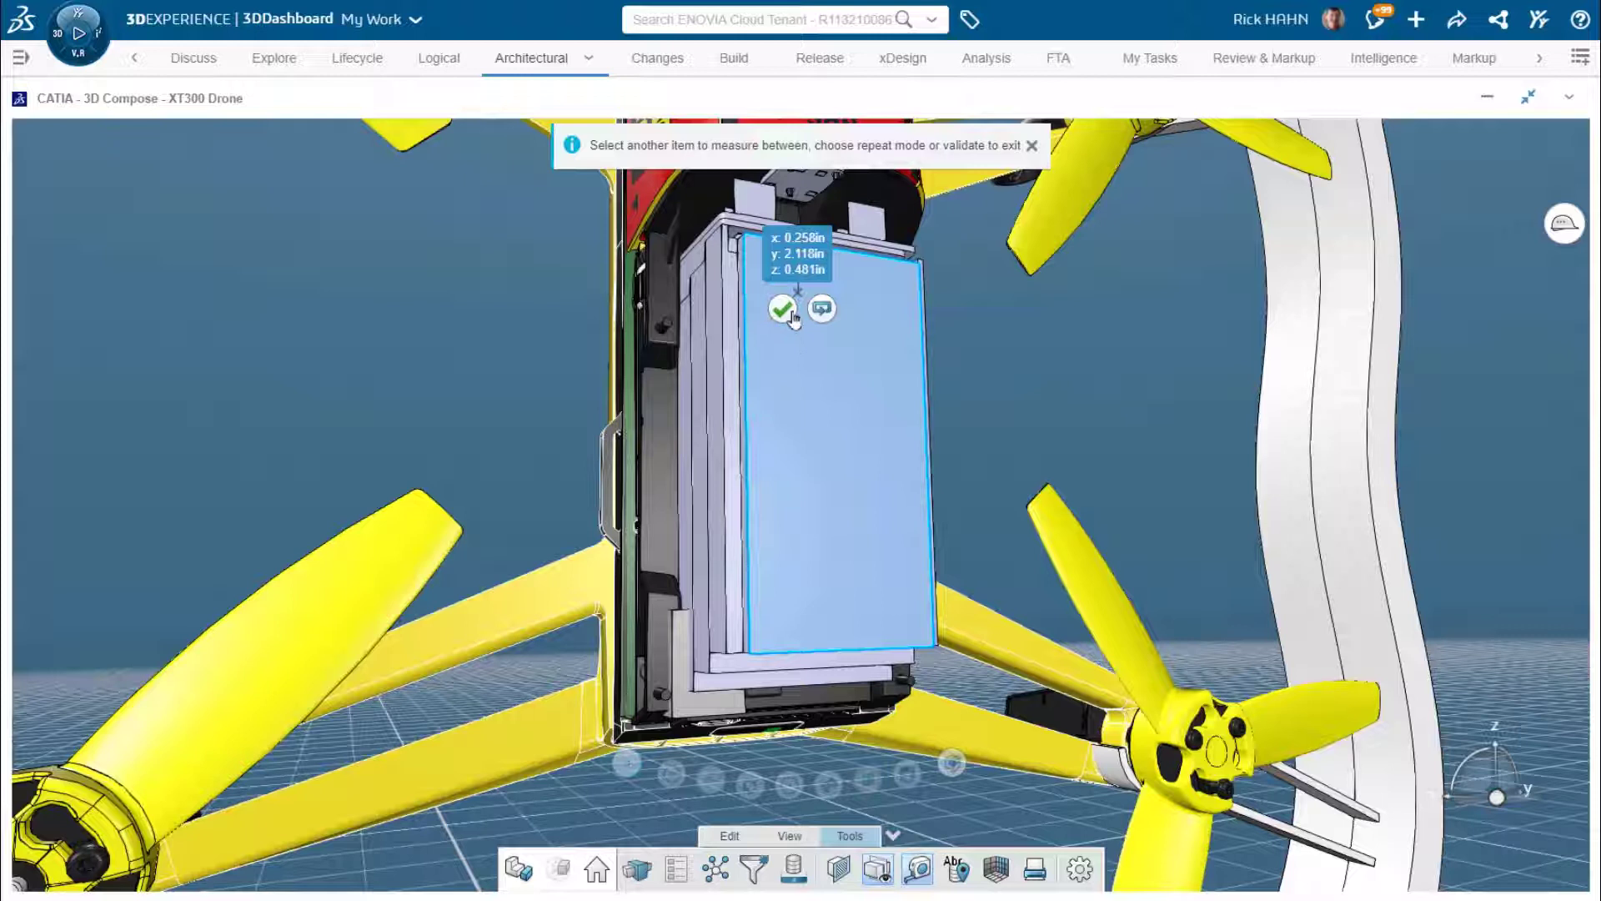
{"action": "left_click", "coordinate": [822, 310]}
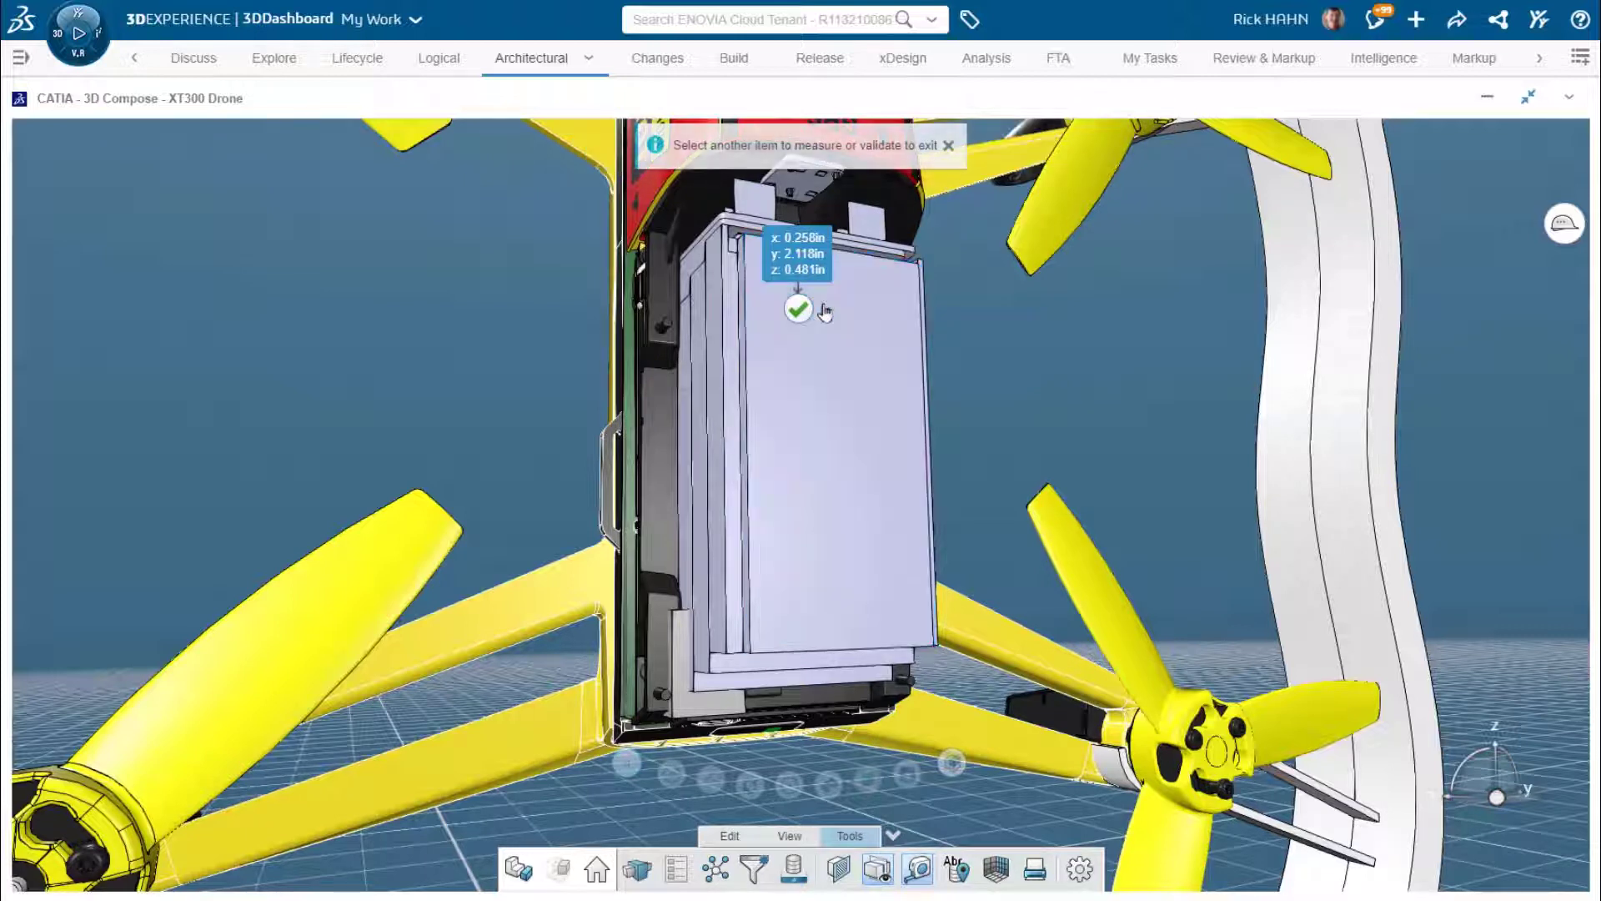
{"action": "left_click", "coordinate": [795, 474]}
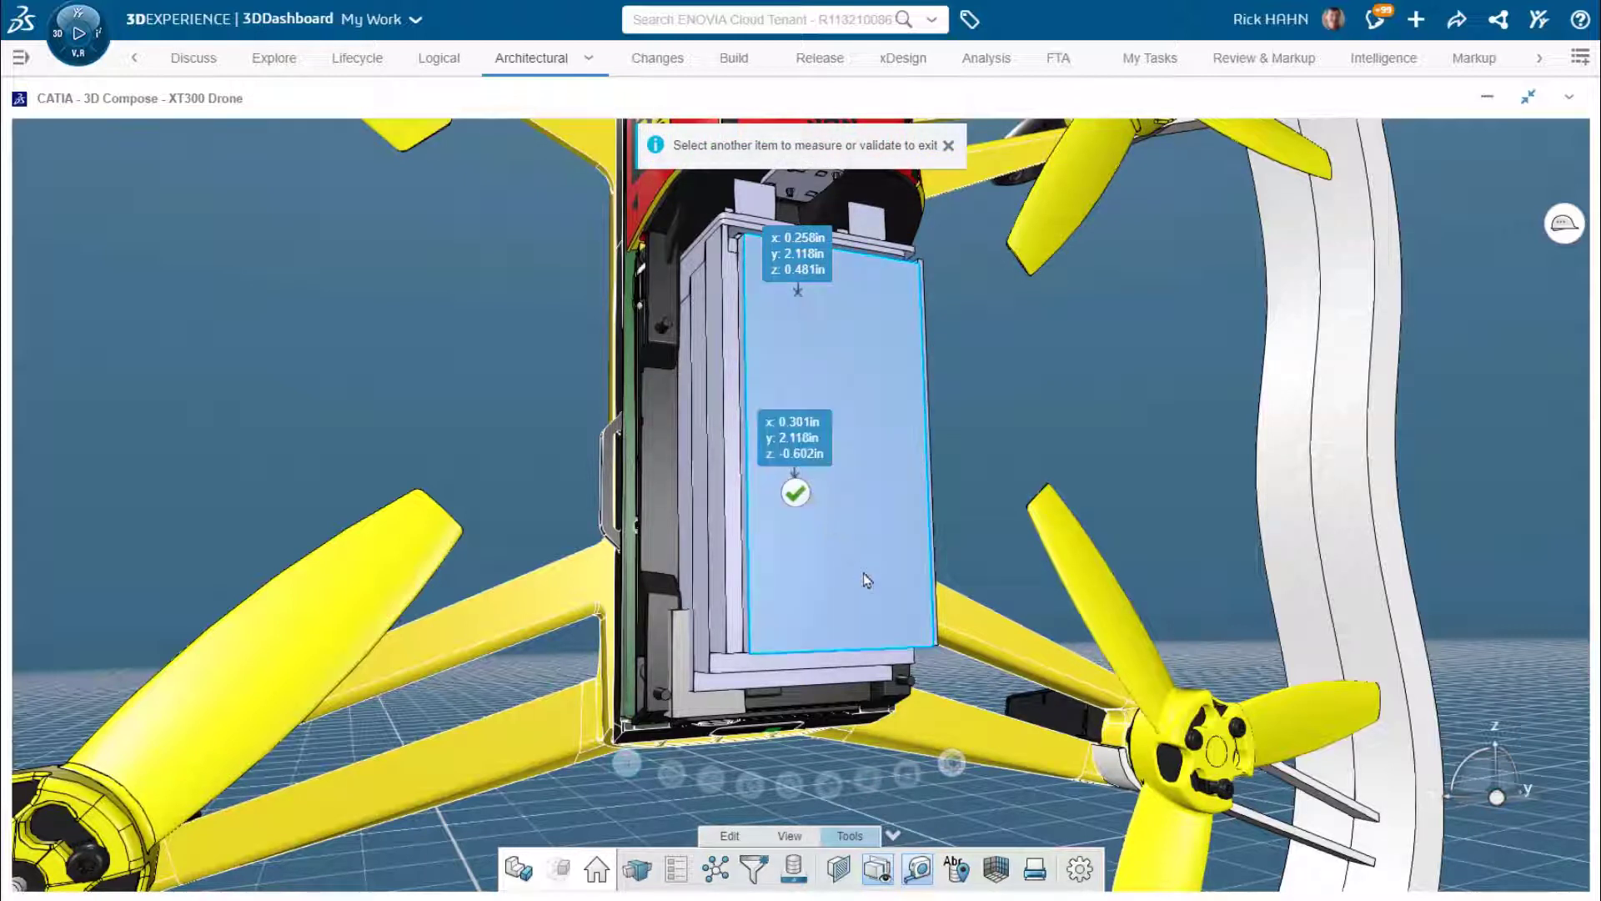
Step: Add coordinate points on the battery, drone arm and propeller blade, then refresh the panel
{"action": "left_click", "coordinate": [880, 599]}
{"action": "left_click", "coordinate": [901, 353]}
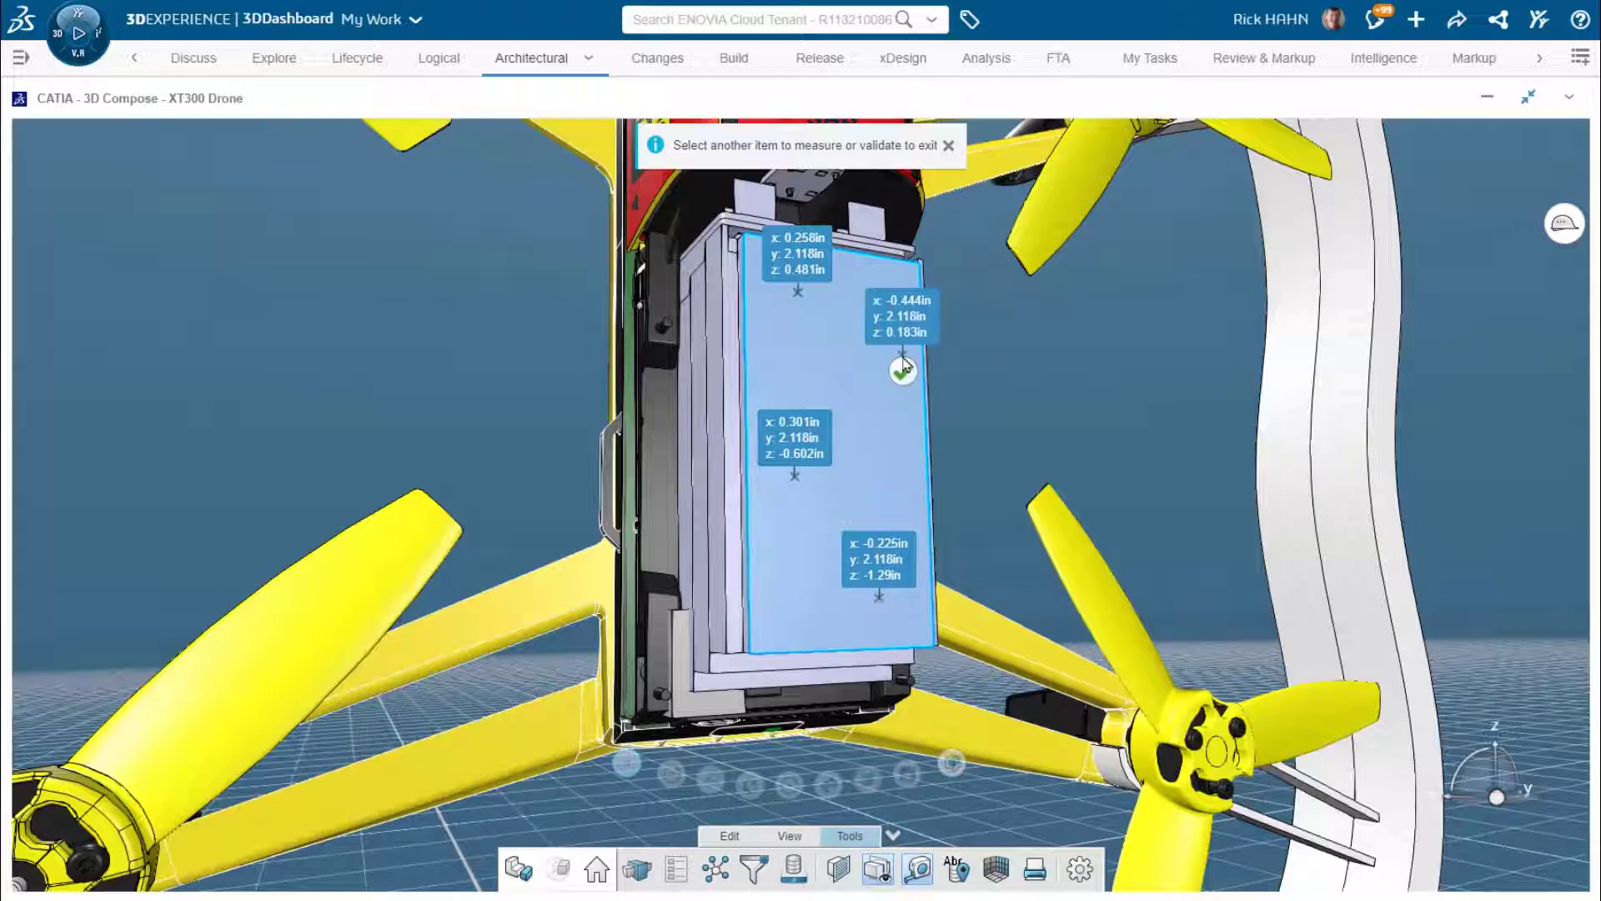
{"action": "left_click", "coordinate": [531, 602]}
{"action": "left_click", "coordinate": [281, 640]}
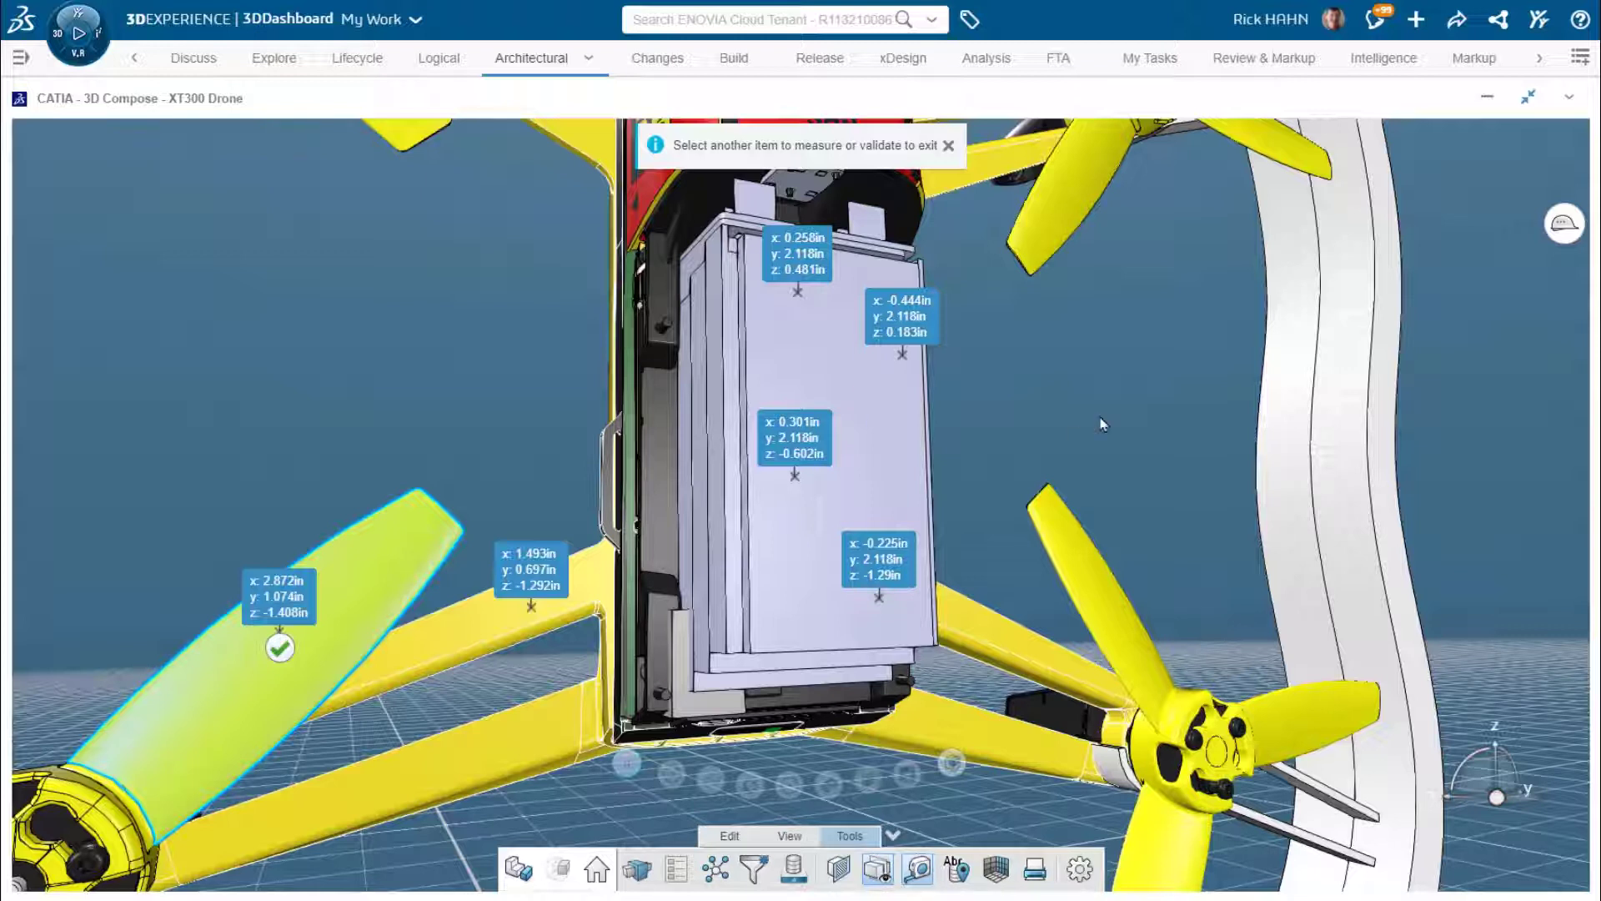
{"action": "left_click", "coordinate": [1570, 97]}
{"action": "left_click", "coordinate": [1501, 246]}
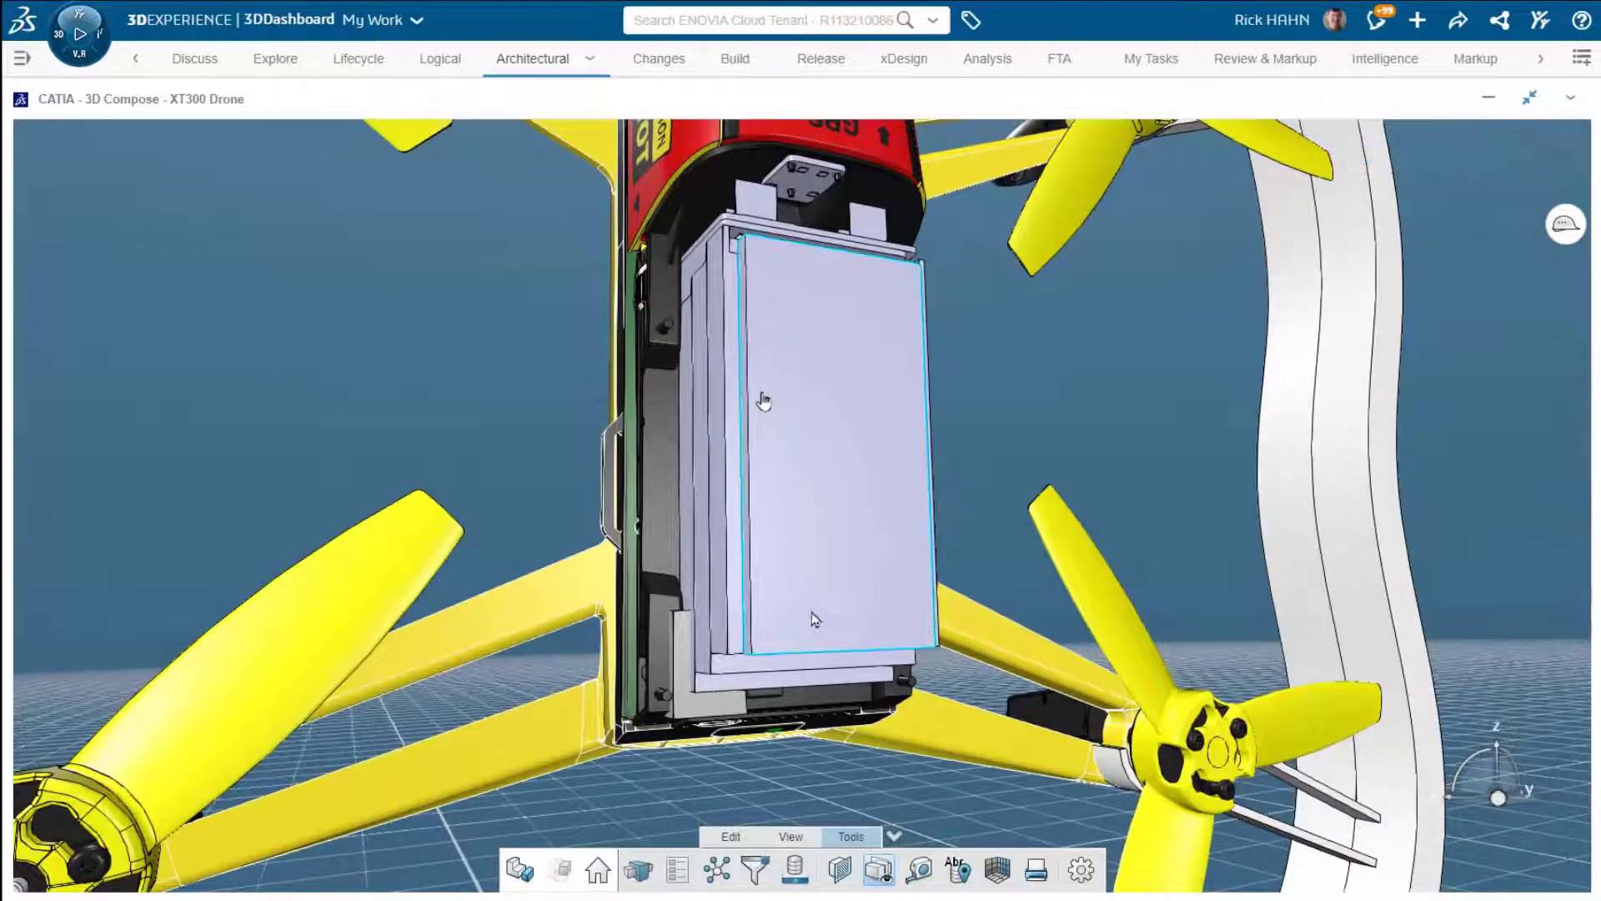
Step: Measure a 1.333in distance on the battery face, move its label left, then erase it
{"action": "left_click", "coordinate": [921, 869]}
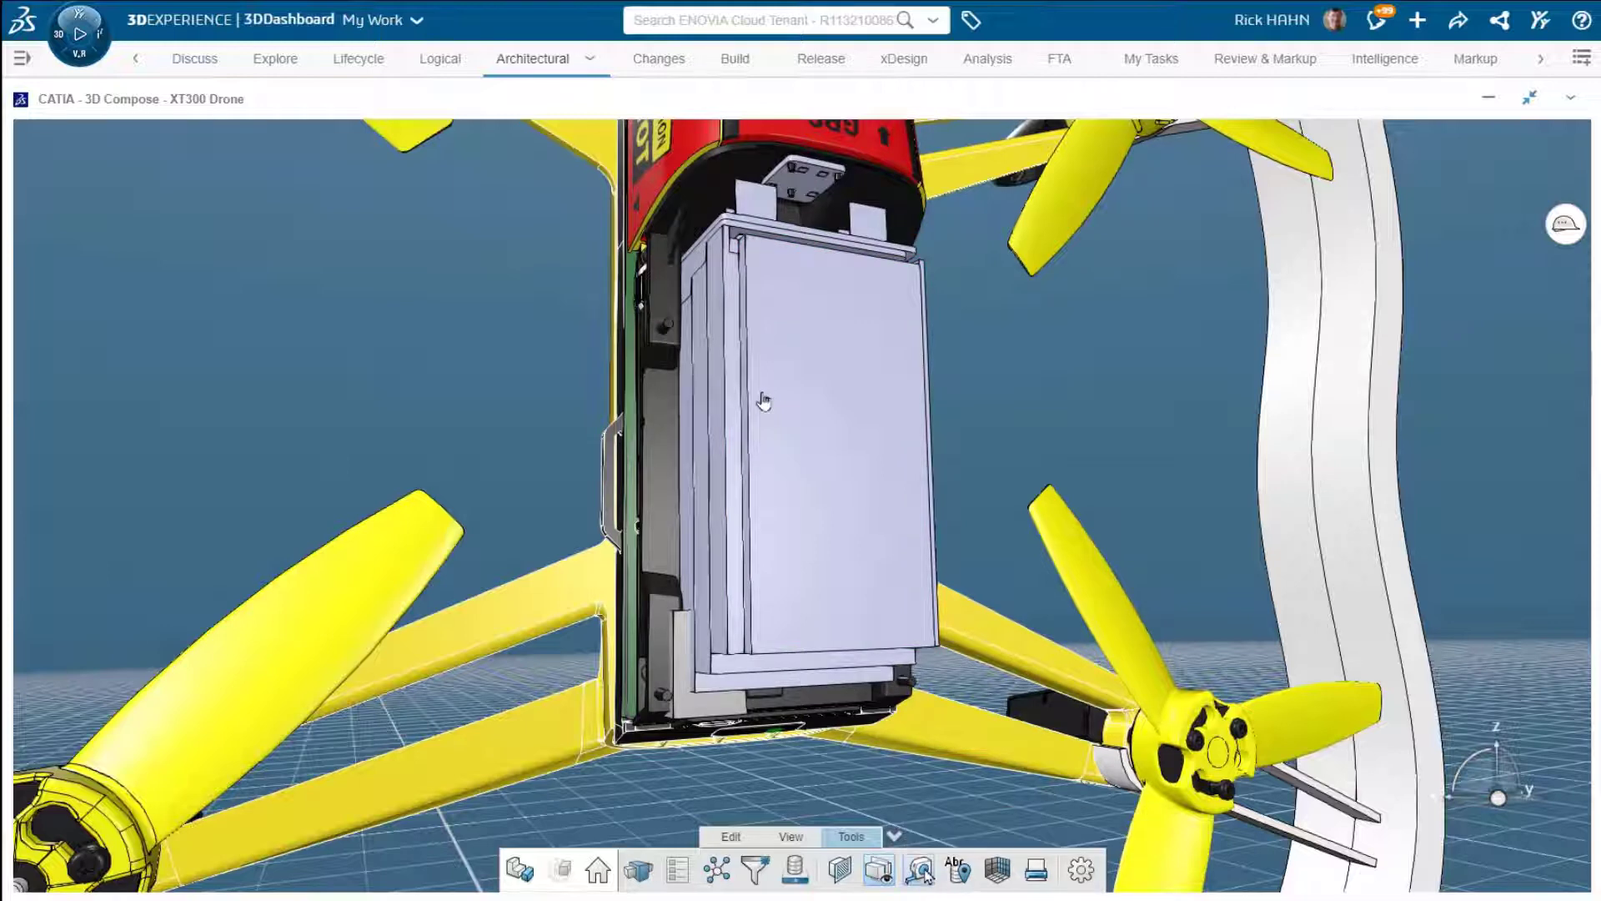
{"action": "left_click", "coordinate": [796, 314]}
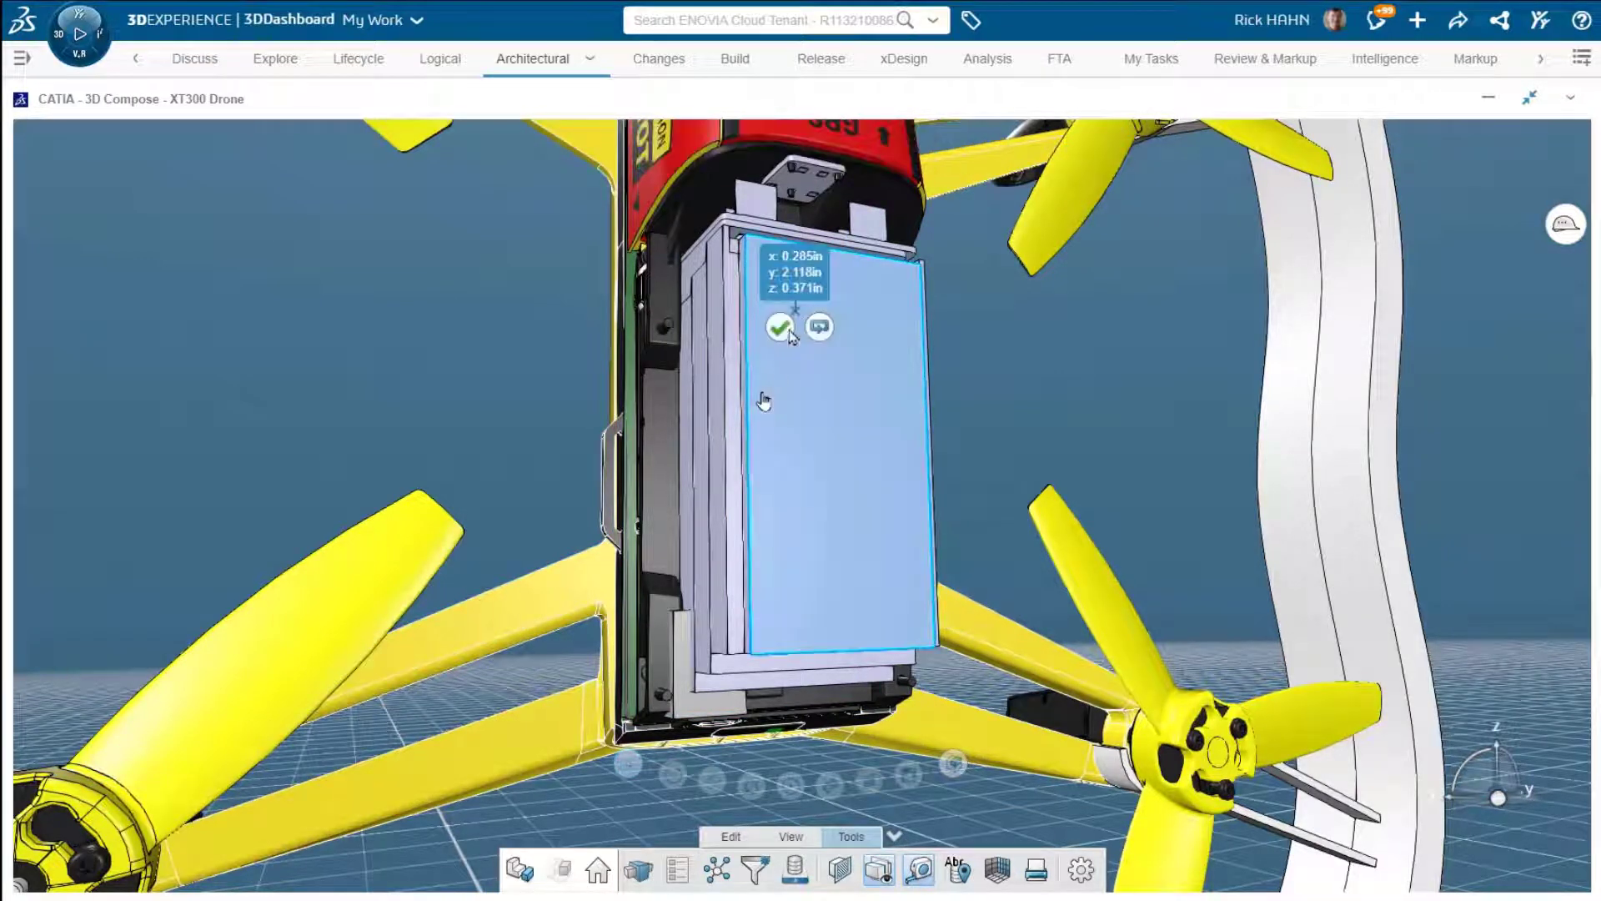
{"action": "left_click", "coordinate": [799, 547]}
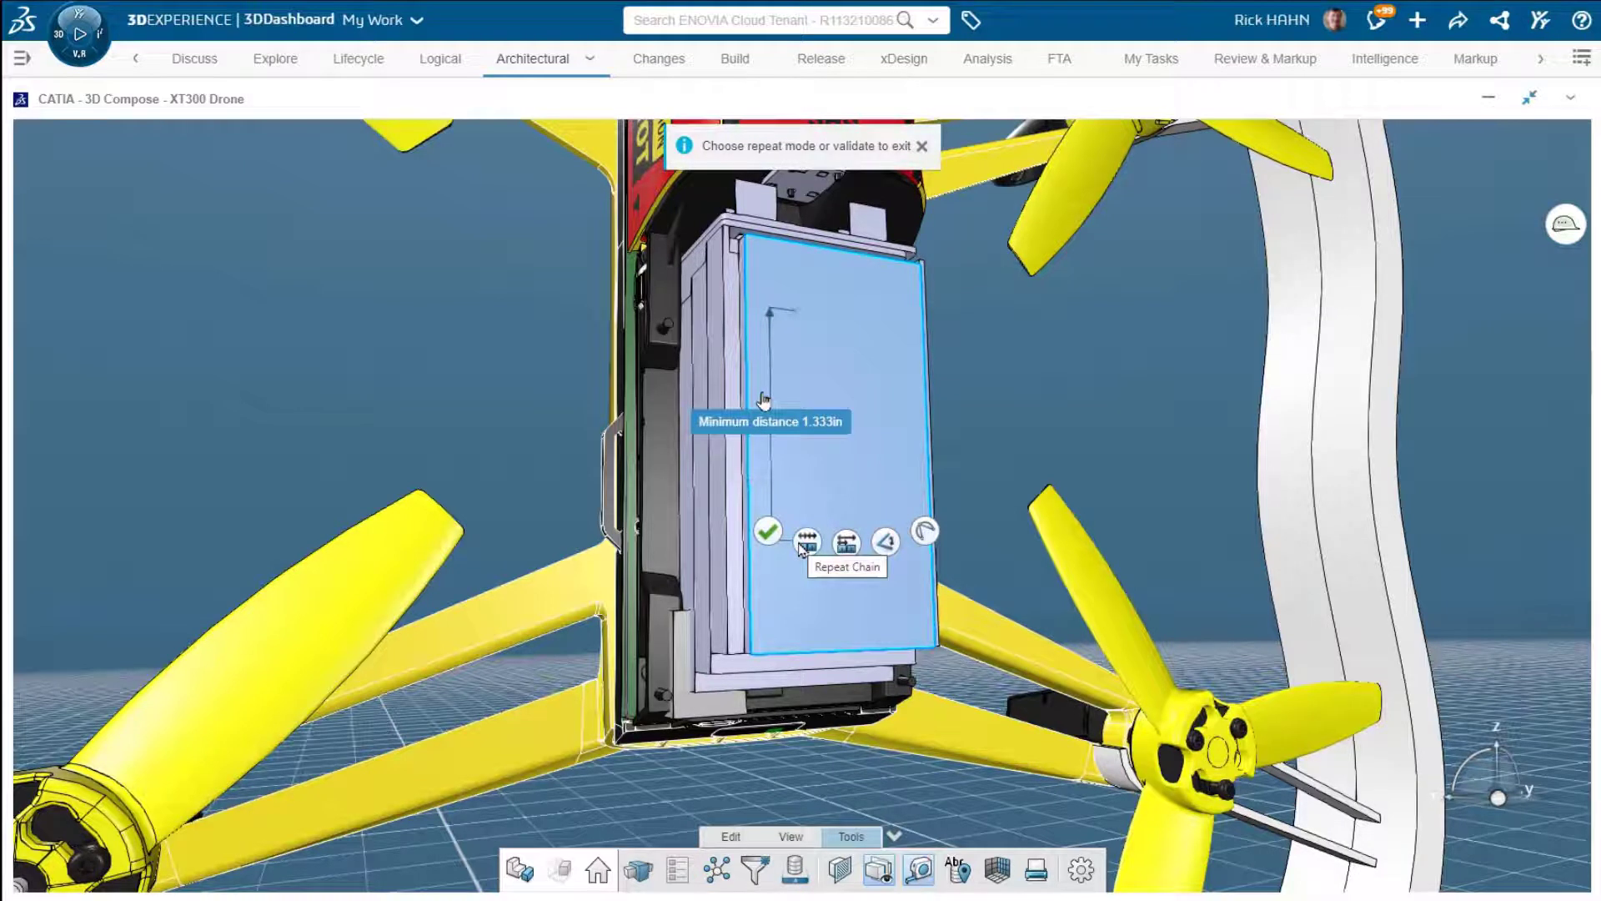
{"action": "left_click", "coordinate": [768, 530]}
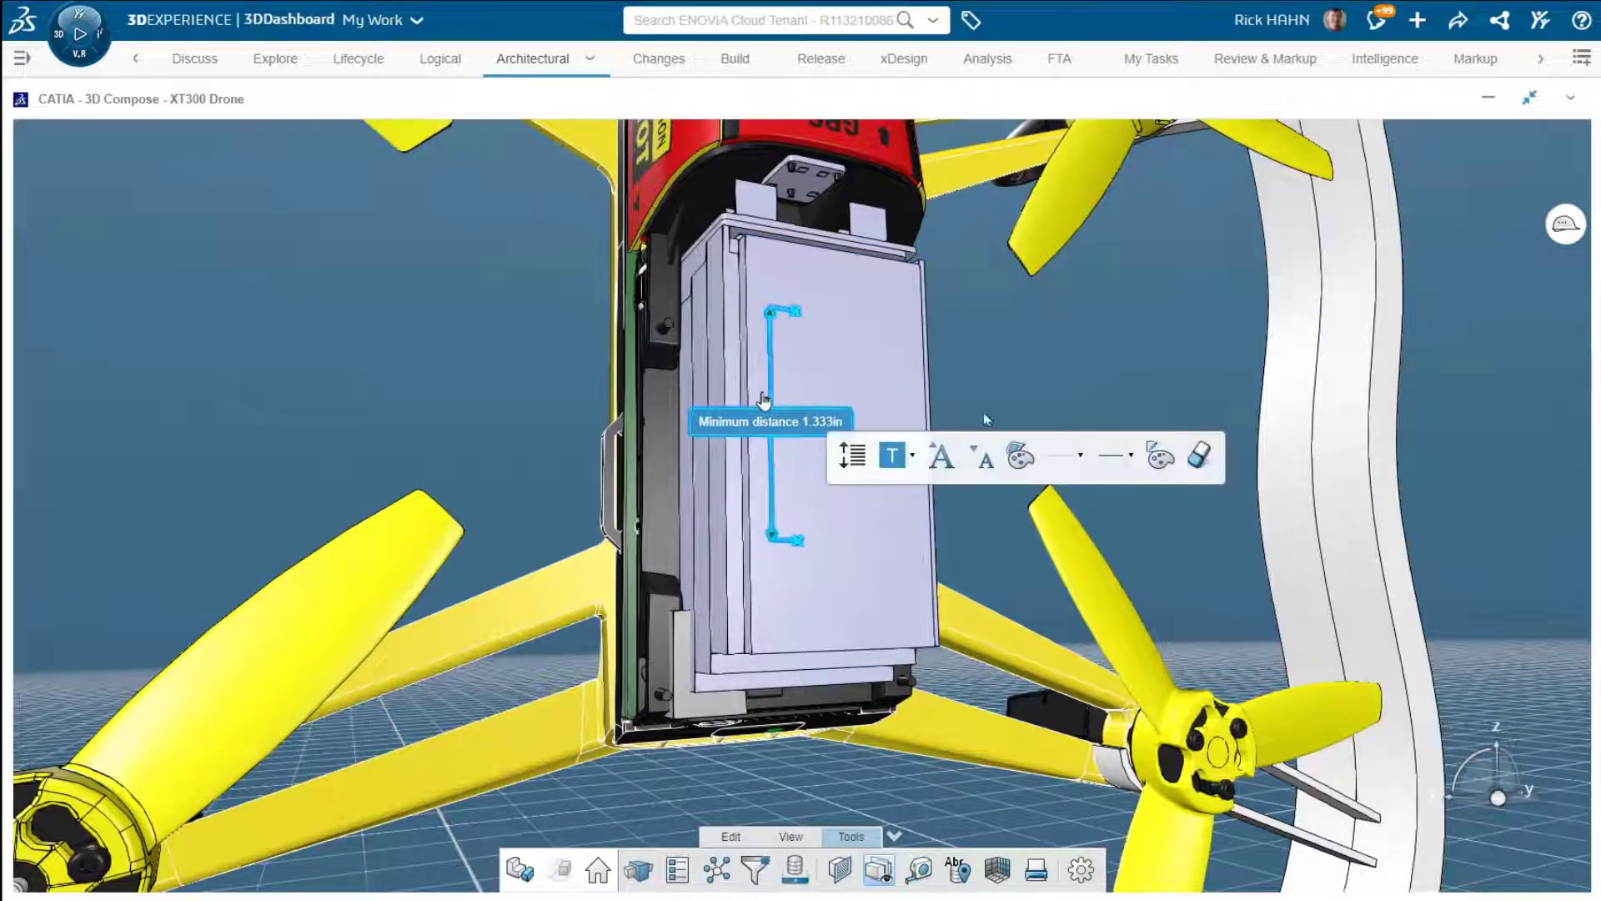
{"action": "left_click_drag", "start_coordinate": [1007, 358], "coordinate": [557, 377]}
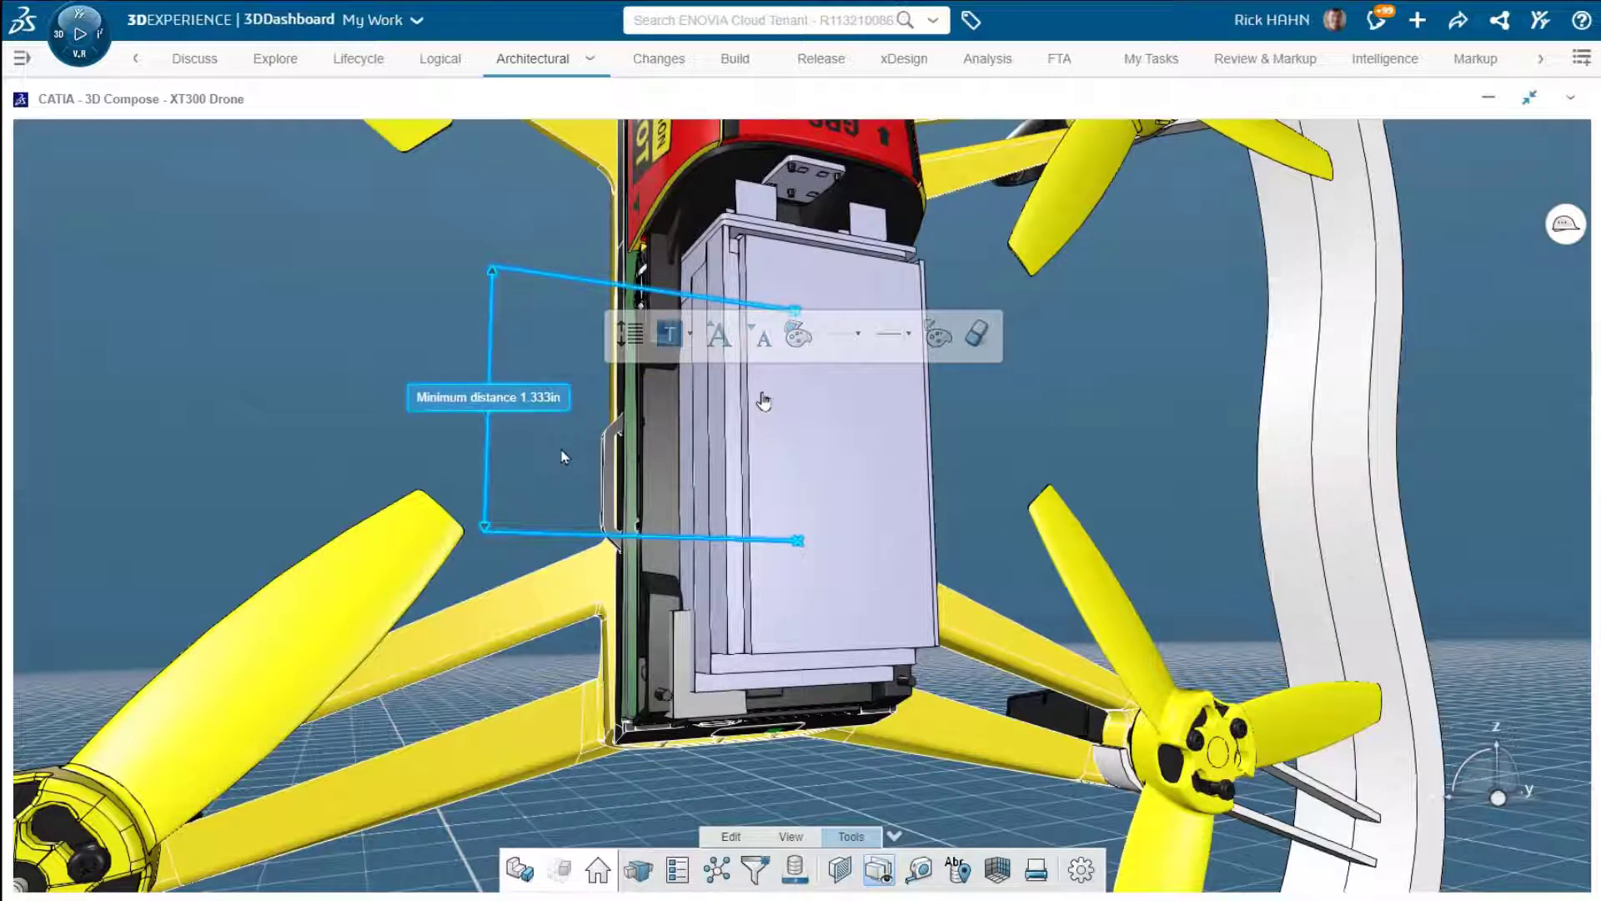
{"action": "left_click", "coordinate": [975, 340]}
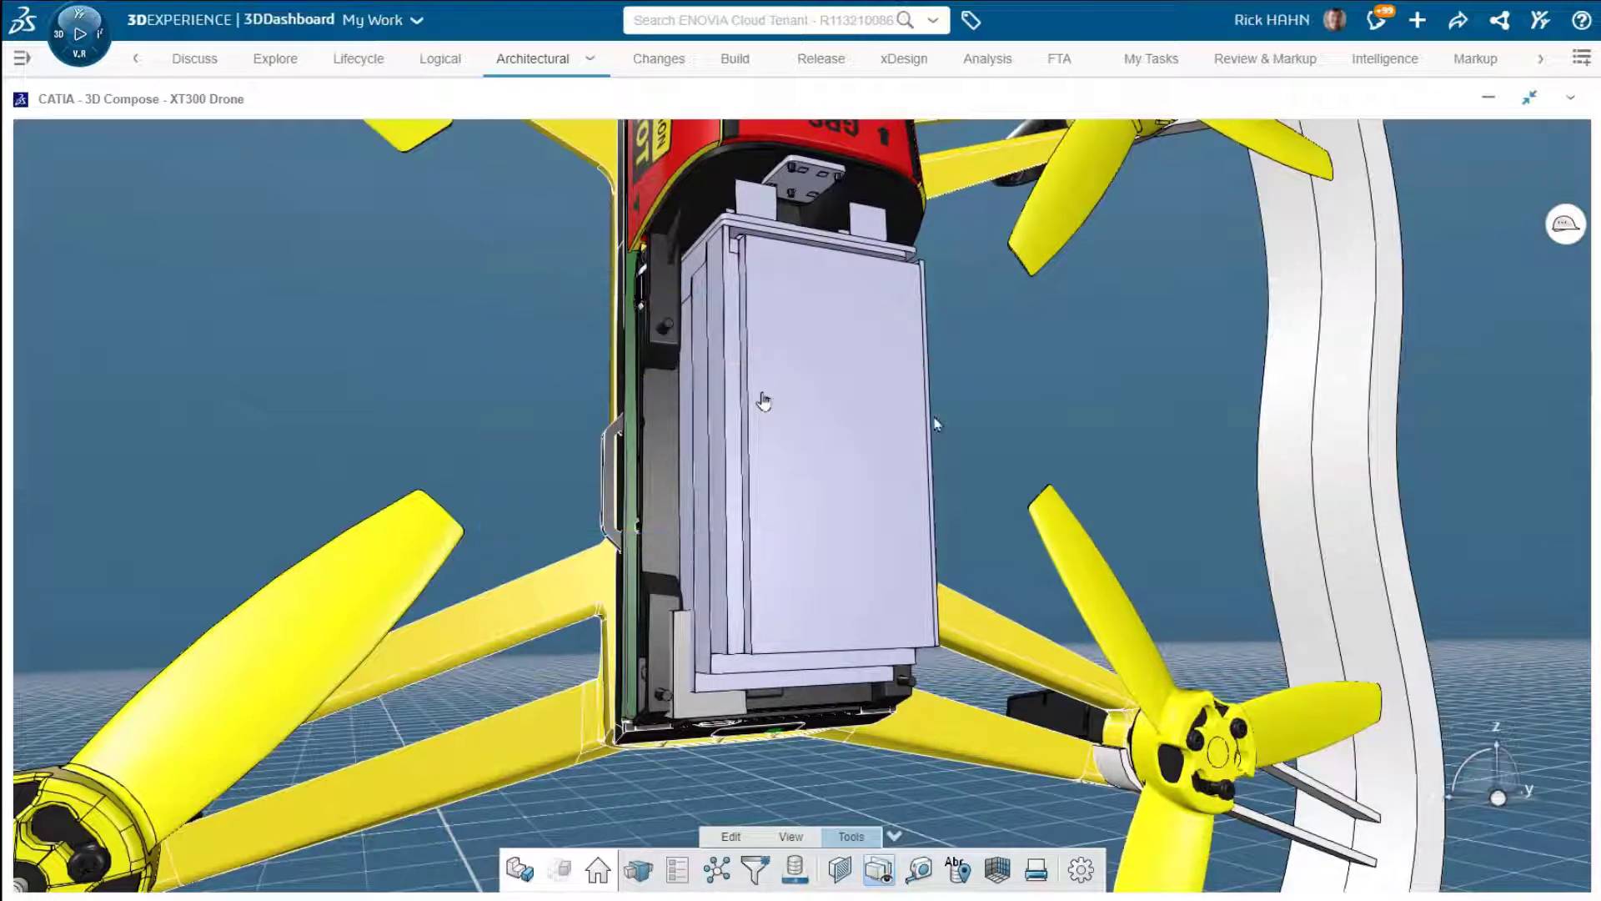
{"action": "left_click", "coordinate": [919, 870]}
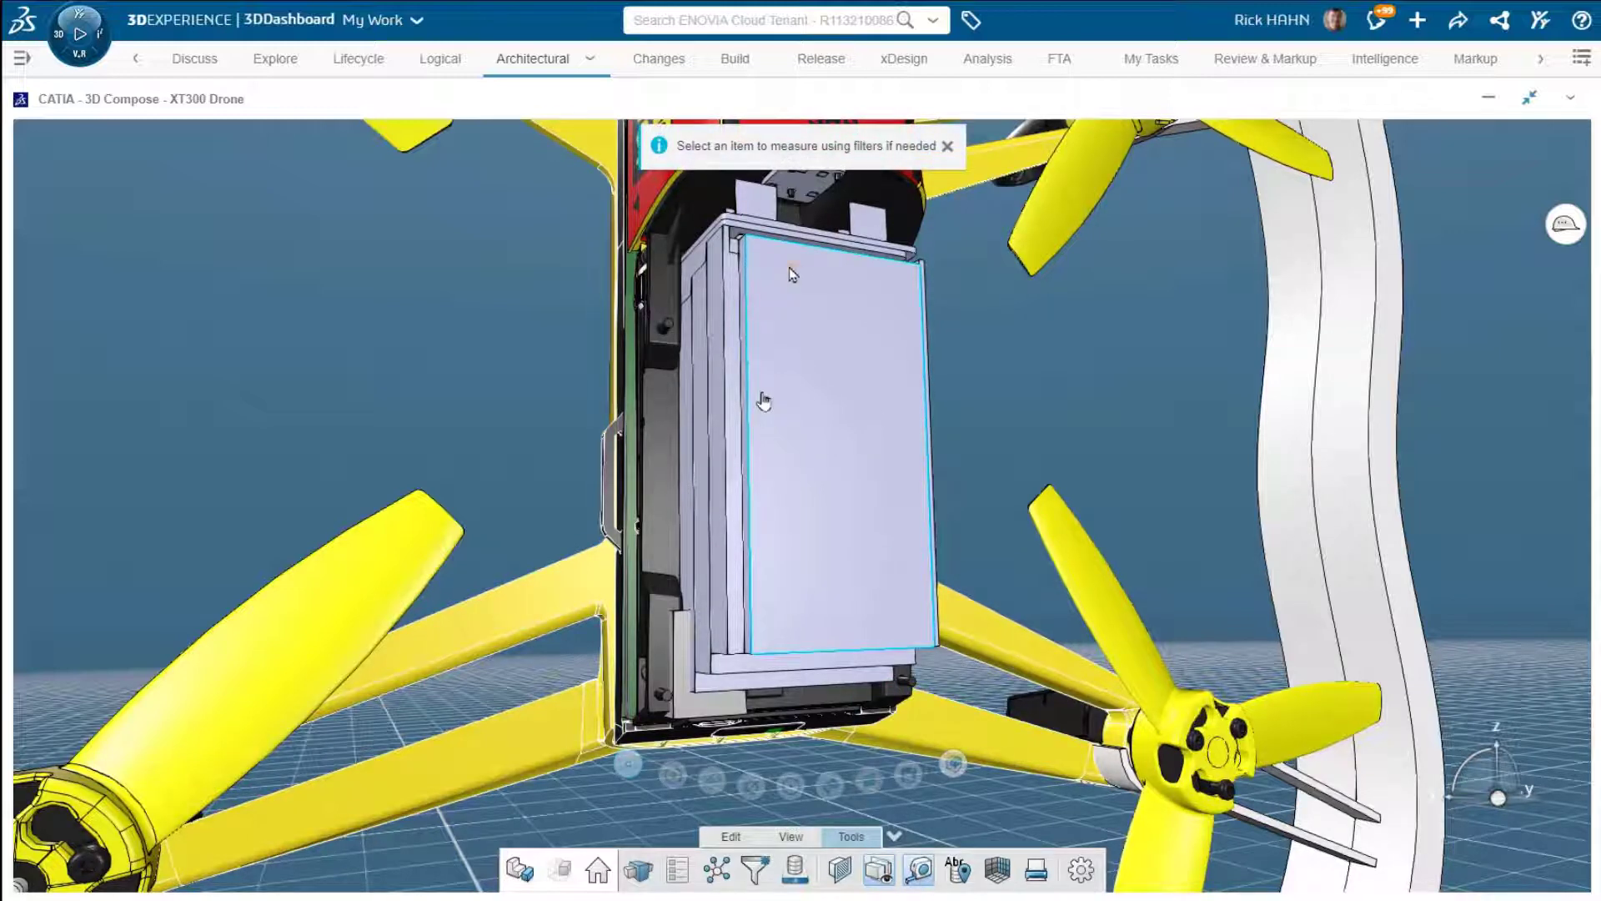
Step: Measure the battery's 2.342in left-edge length and move its label to the left
{"action": "left_click", "coordinate": [745, 239]}
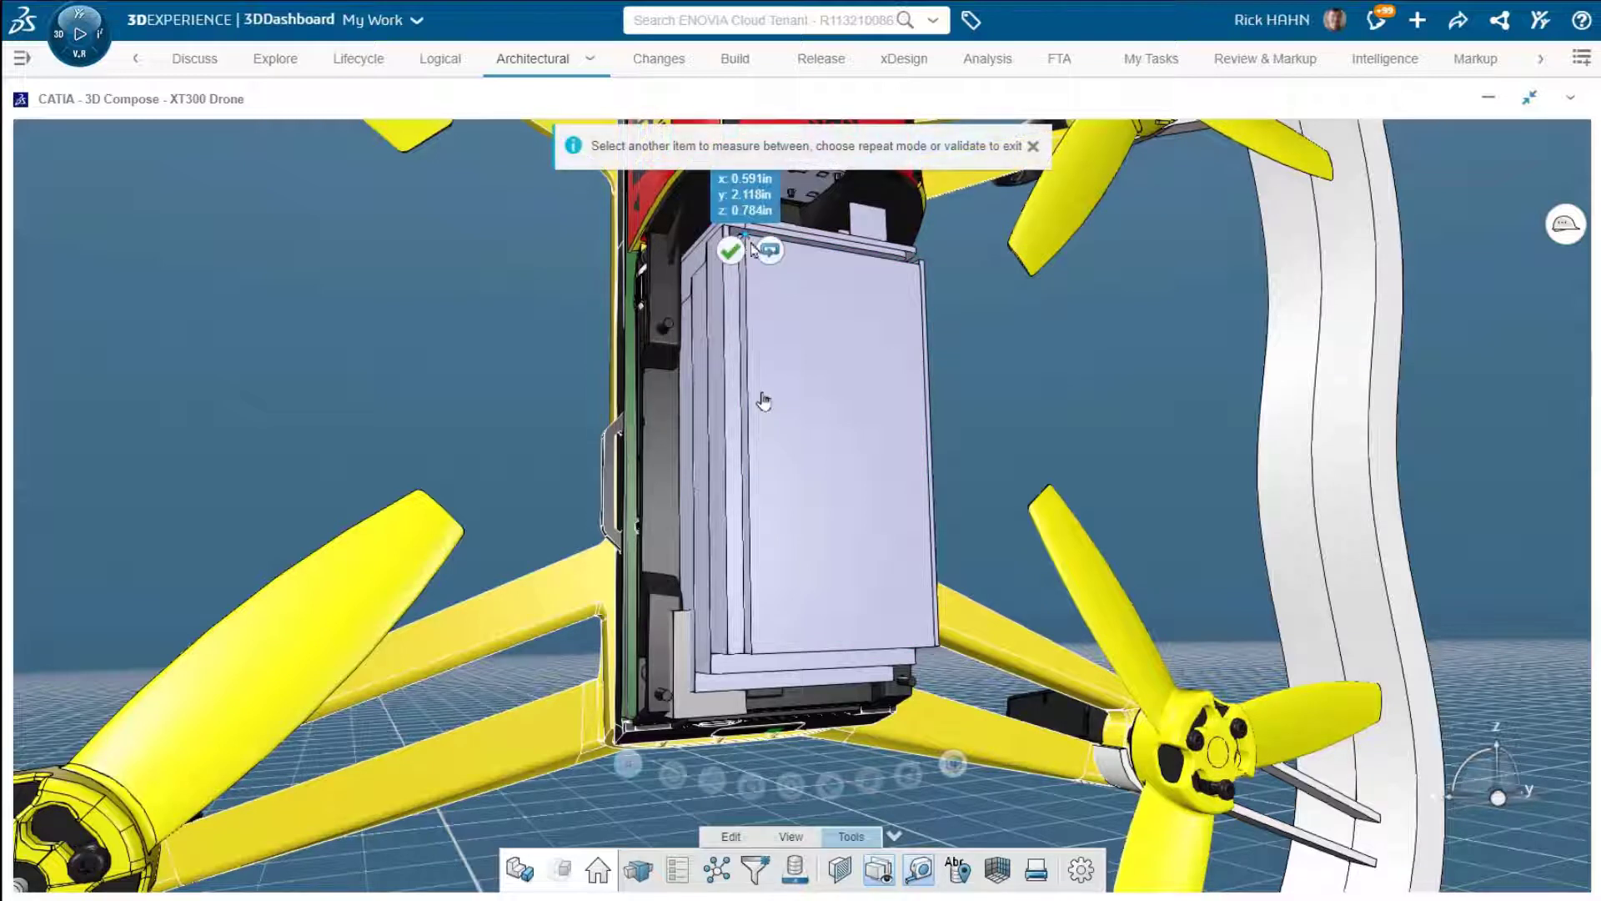
{"action": "left_click", "coordinate": [754, 657]}
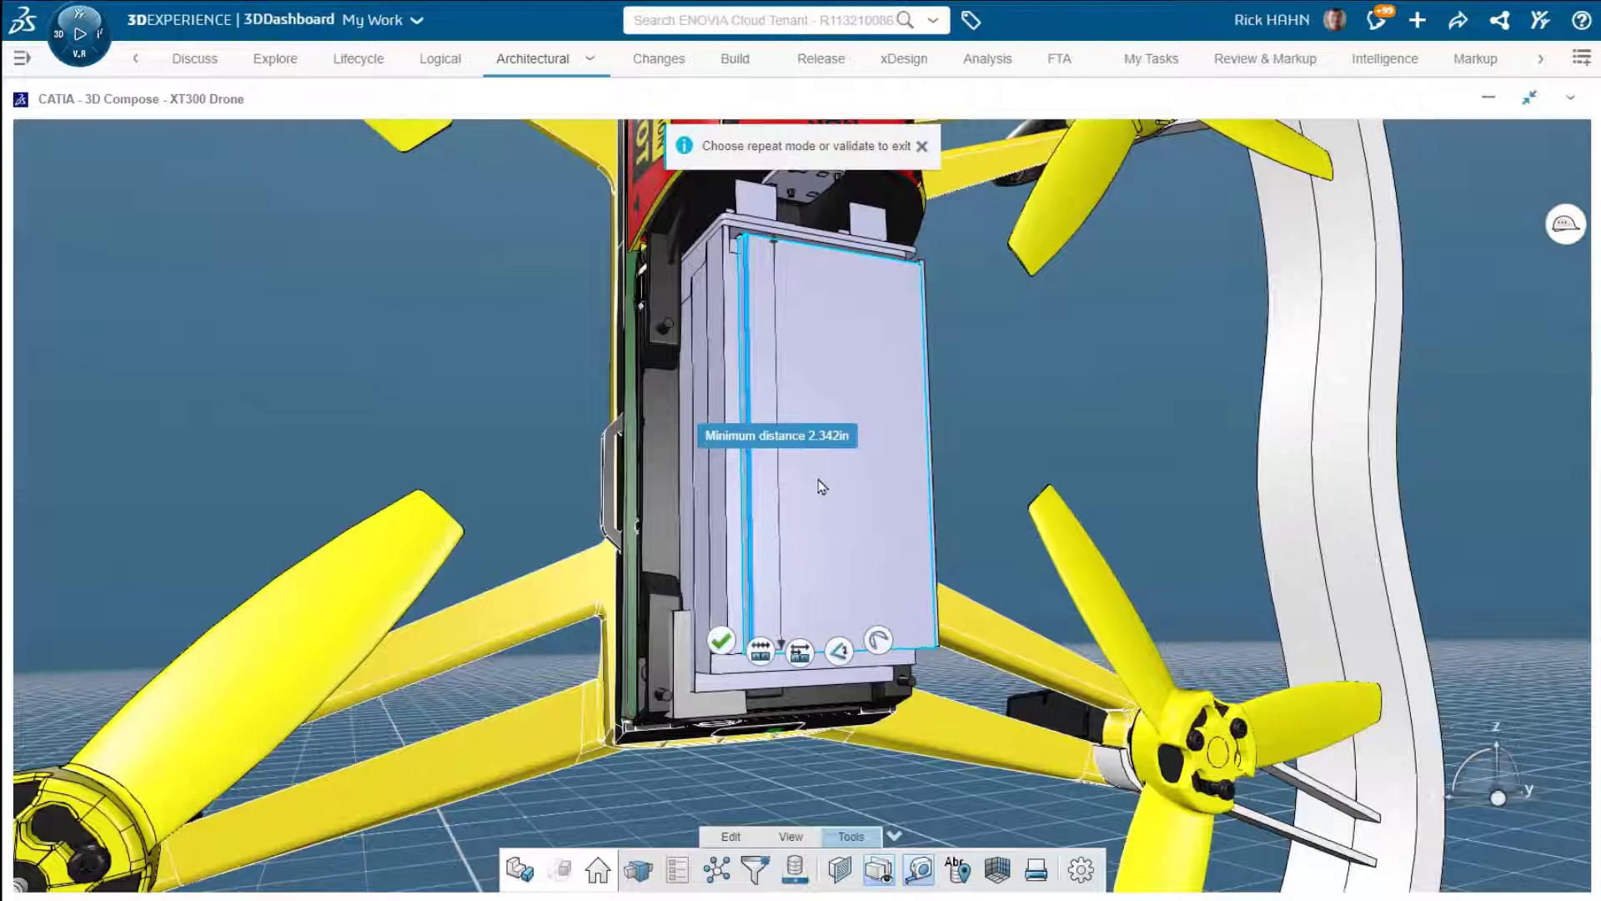
{"action": "left_click_drag", "start_coordinate": [803, 444], "coordinate": [534, 429]}
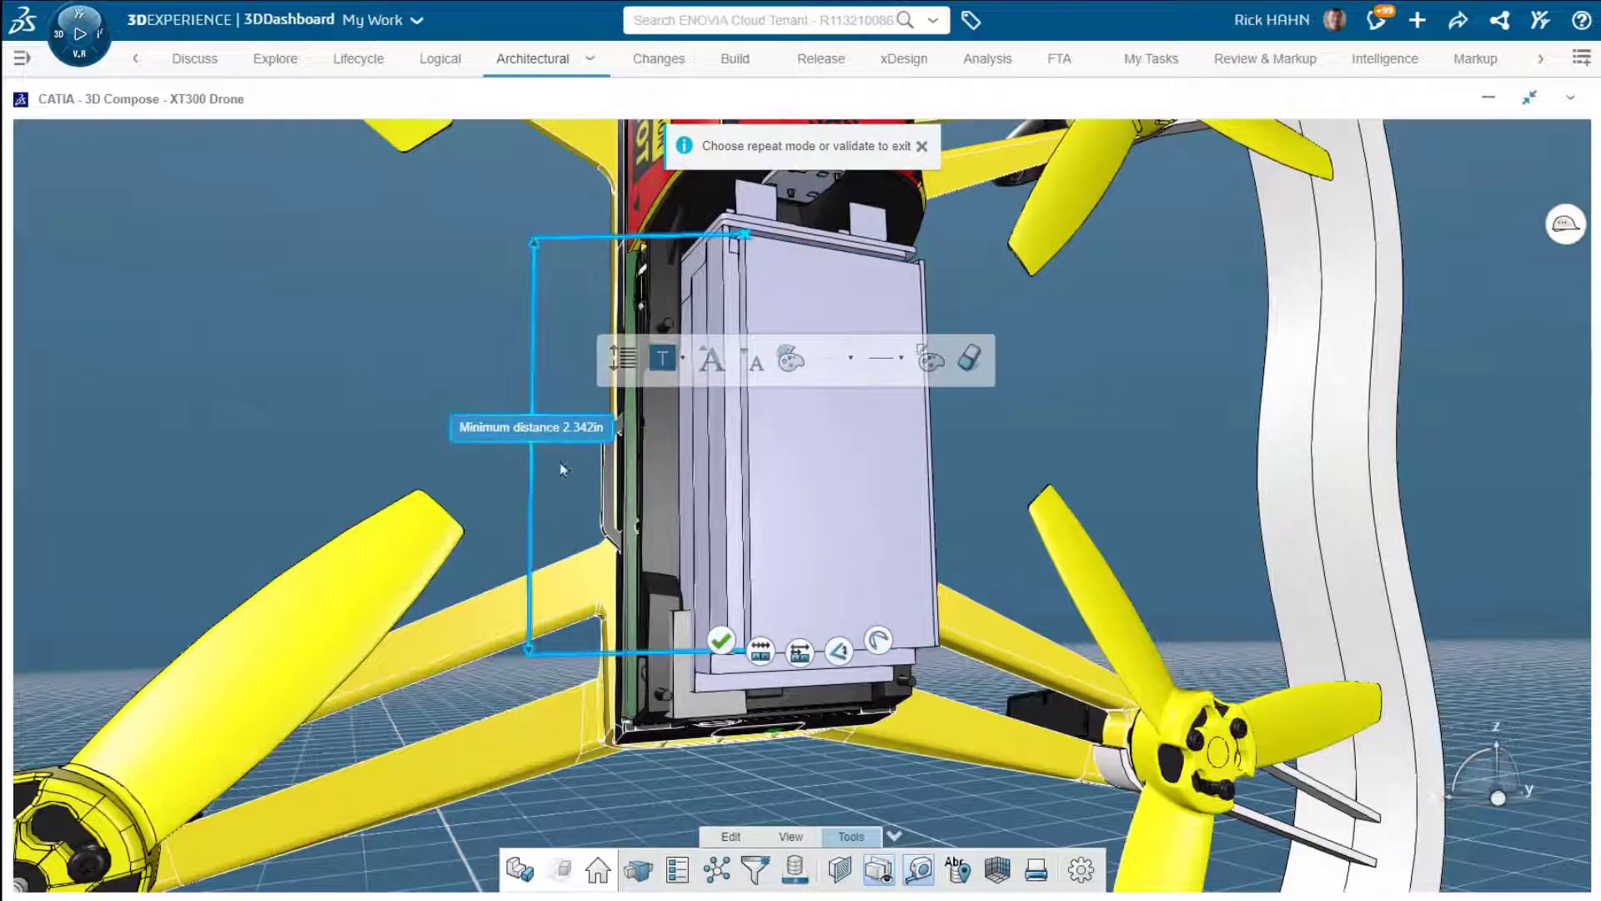
Step: Add 2.441in and 1.783in battery distances in repeat mode and reposition their labels
{"action": "left_click", "coordinate": [763, 653]}
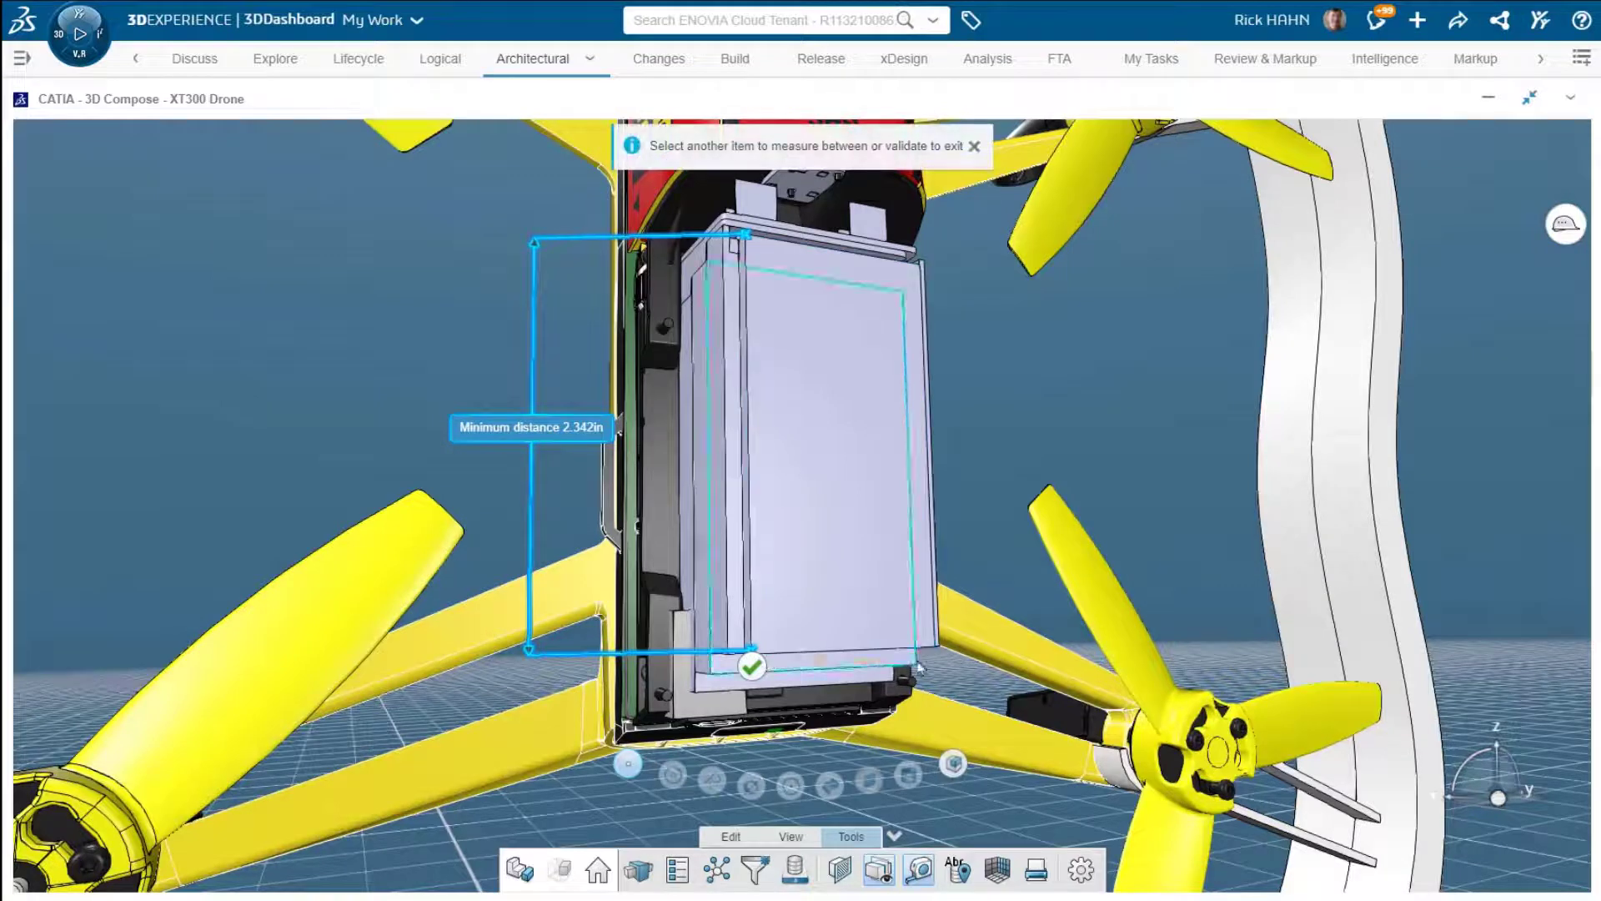
{"action": "left_click", "coordinate": [941, 651]}
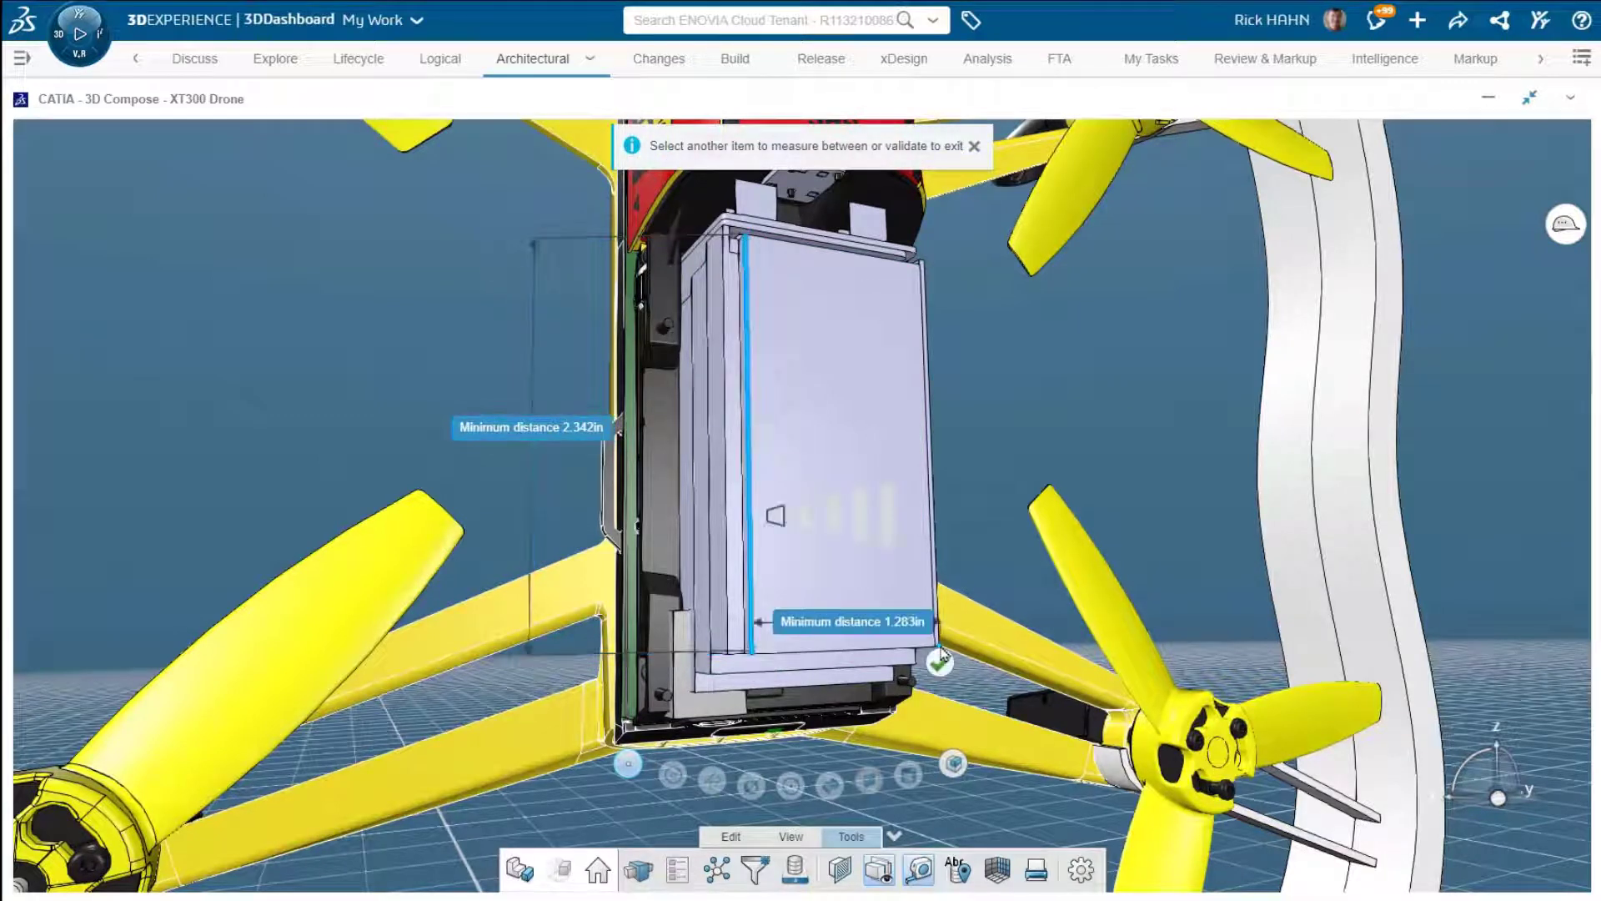
{"action": "left_click", "coordinate": [772, 518]}
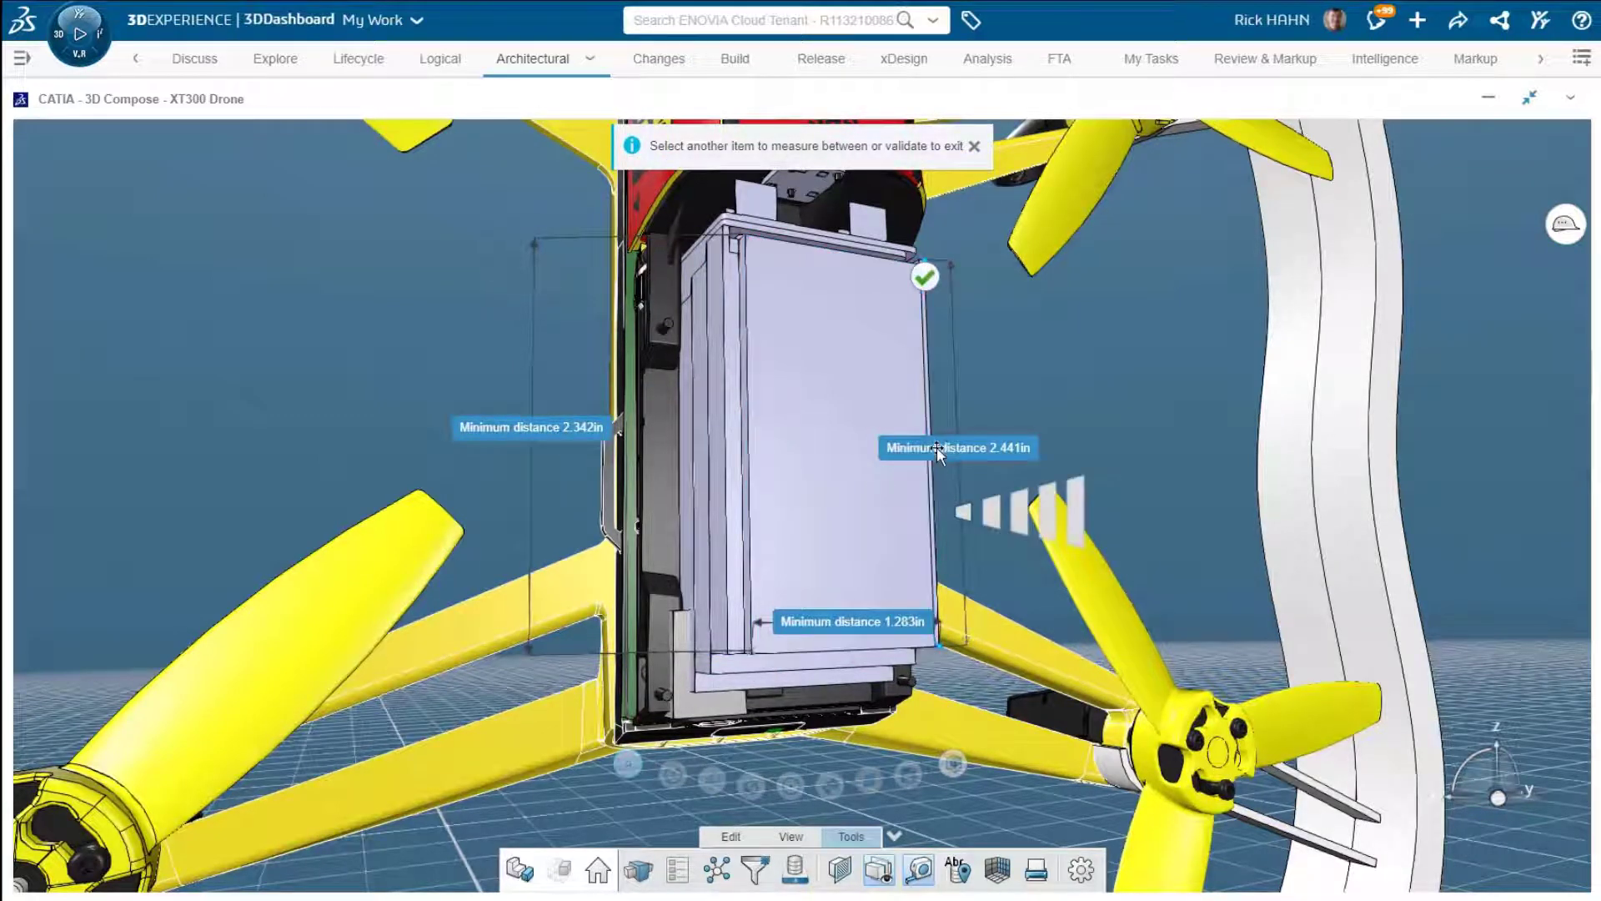
{"action": "left_click_drag", "start_coordinate": [936, 448], "coordinate": [1072, 445]}
{"action": "left_click_drag", "start_coordinate": [862, 583], "coordinate": [876, 415]}
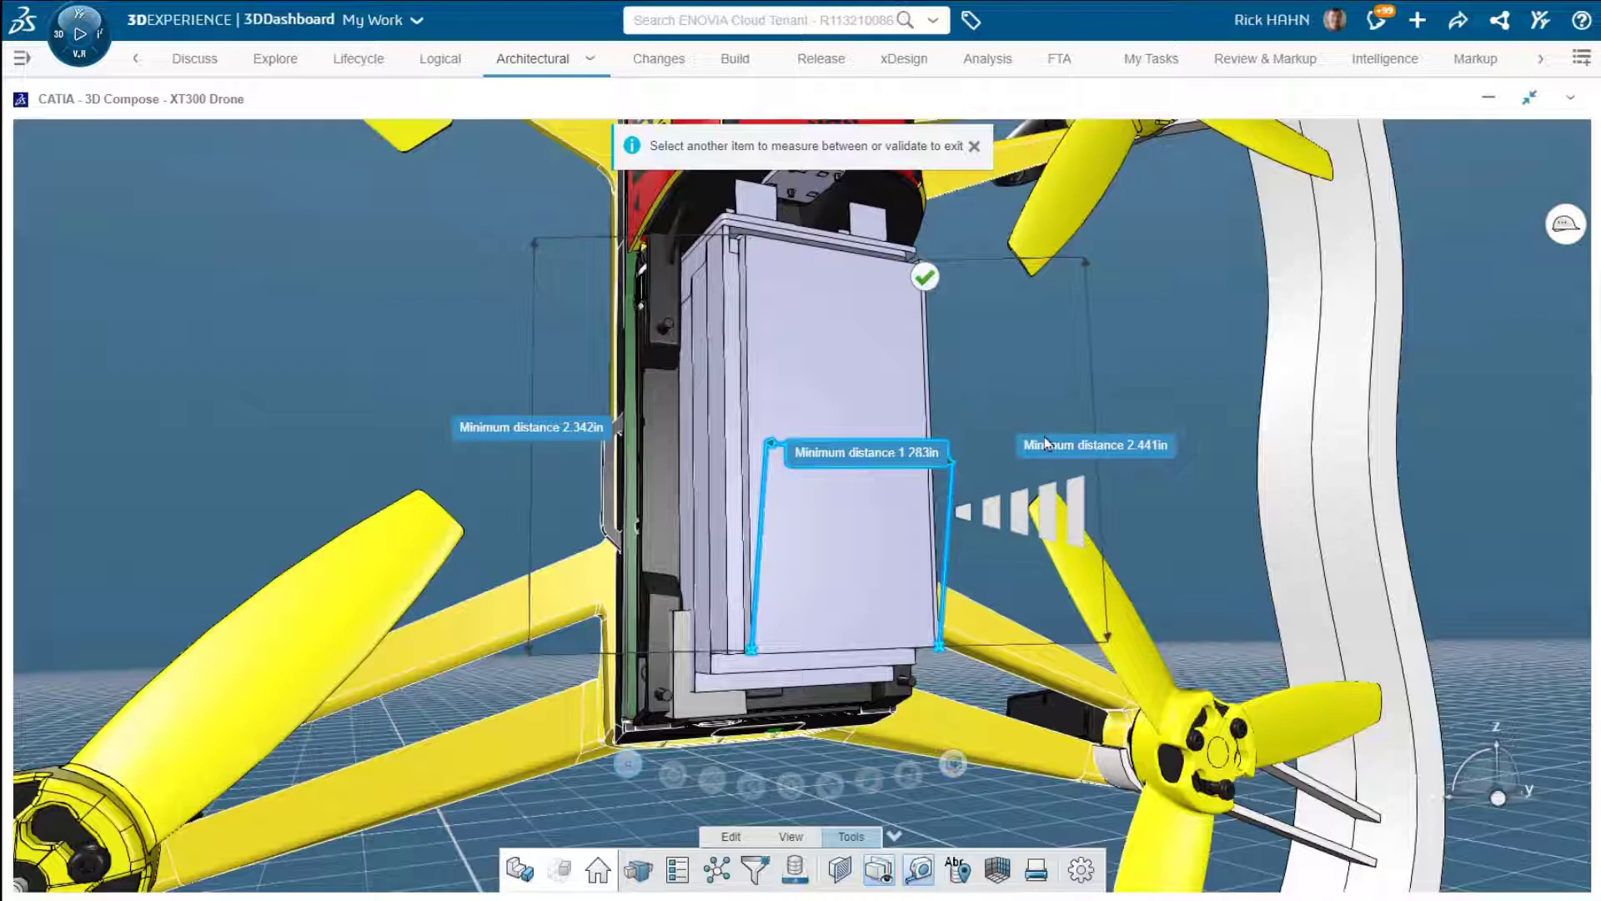
Step: Erase the 2.441in, 1.783in and 2.342in distance measurements one by one
{"action": "left_click", "coordinate": [1084, 450]}
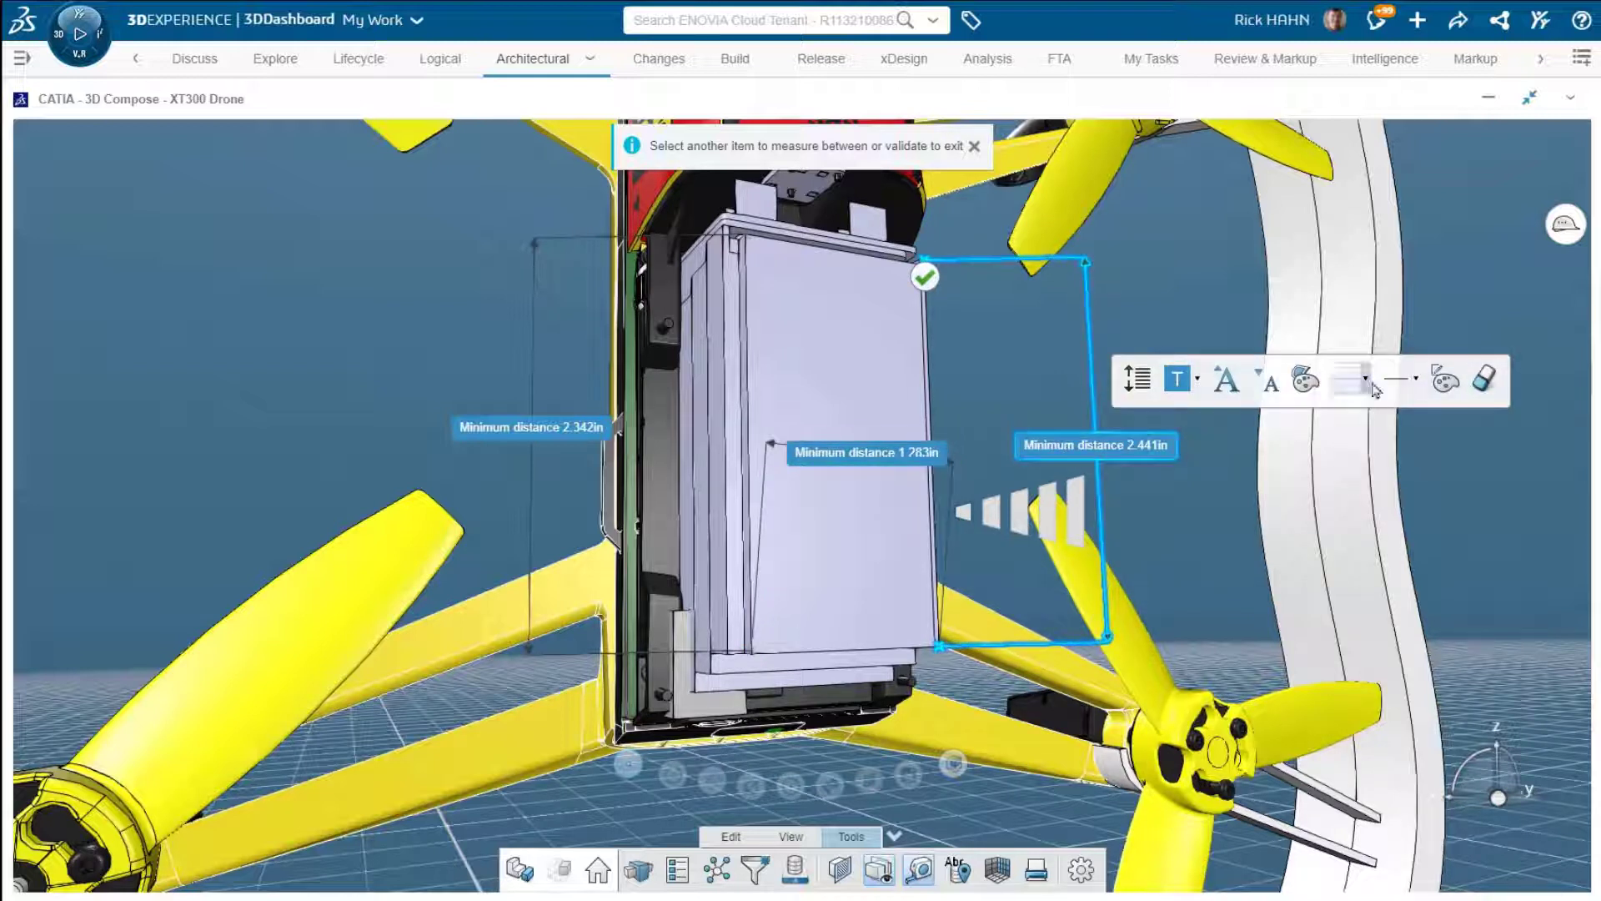
{"action": "left_click", "coordinate": [1485, 378]}
{"action": "left_click", "coordinate": [872, 455]}
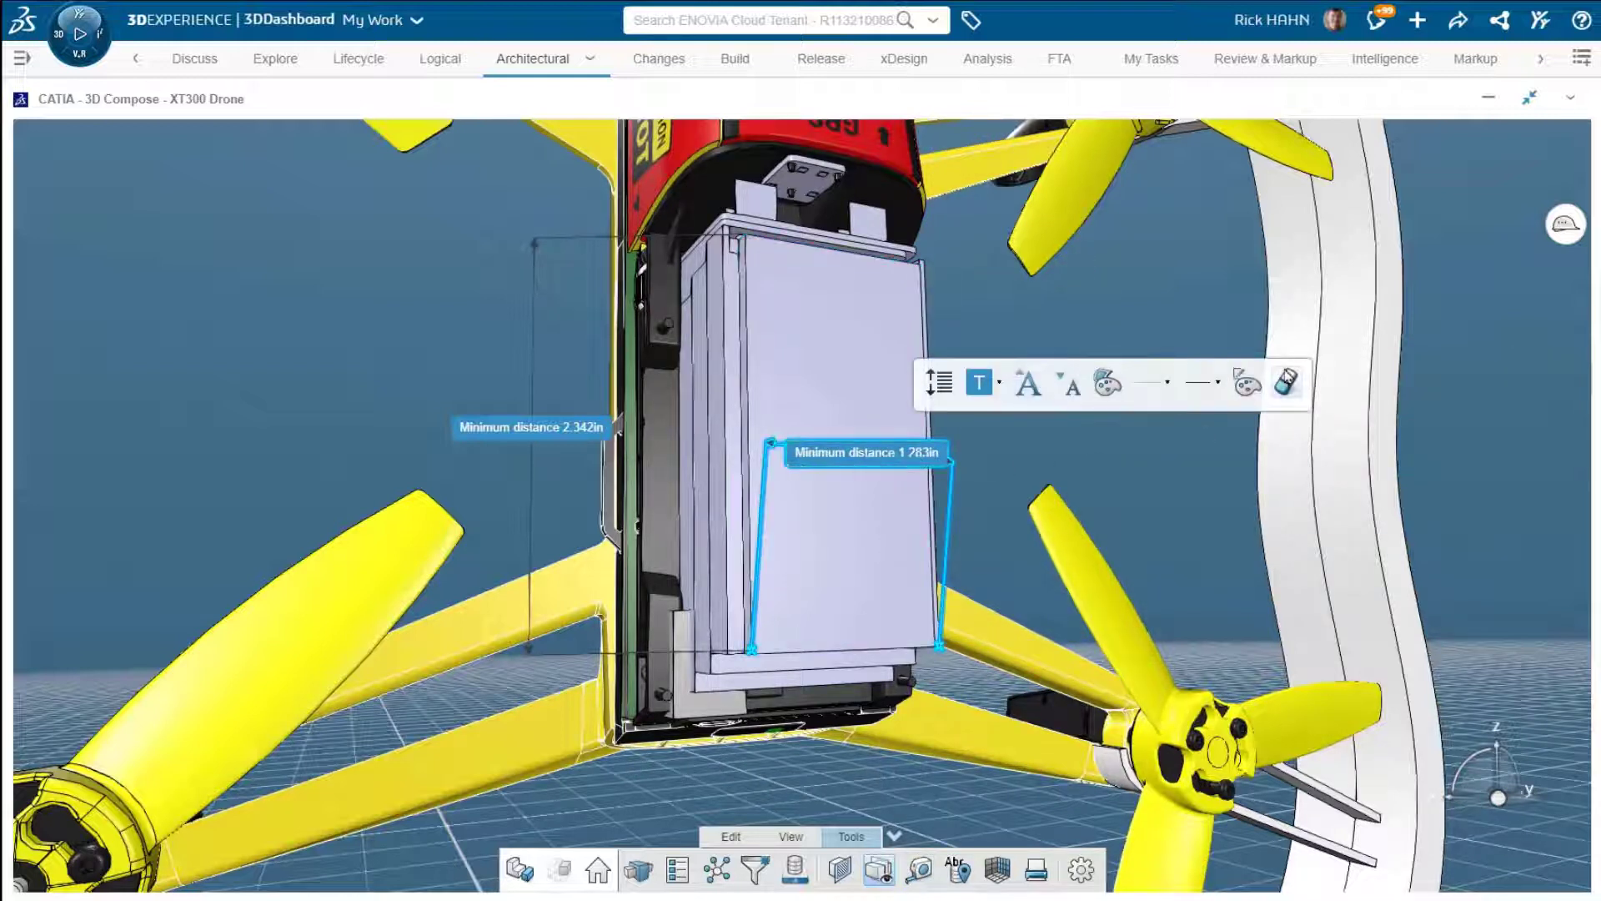
{"action": "left_click", "coordinate": [1286, 381]}
{"action": "left_click", "coordinate": [573, 432]}
{"action": "left_click", "coordinate": [944, 365]}
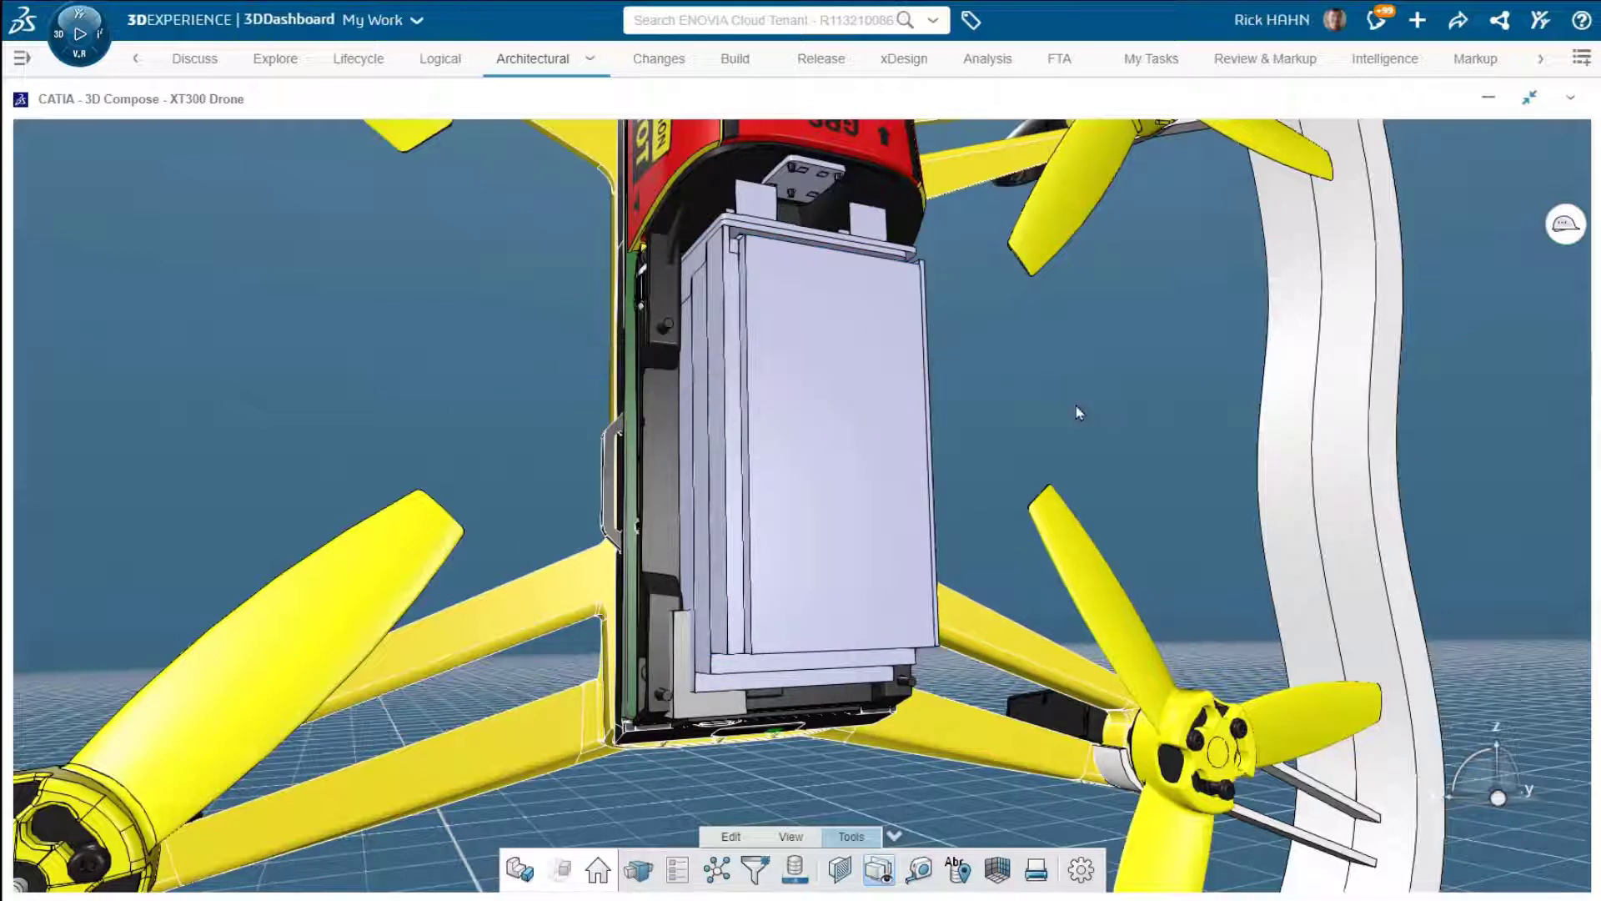
{"action": "left_click", "coordinate": [920, 869]}
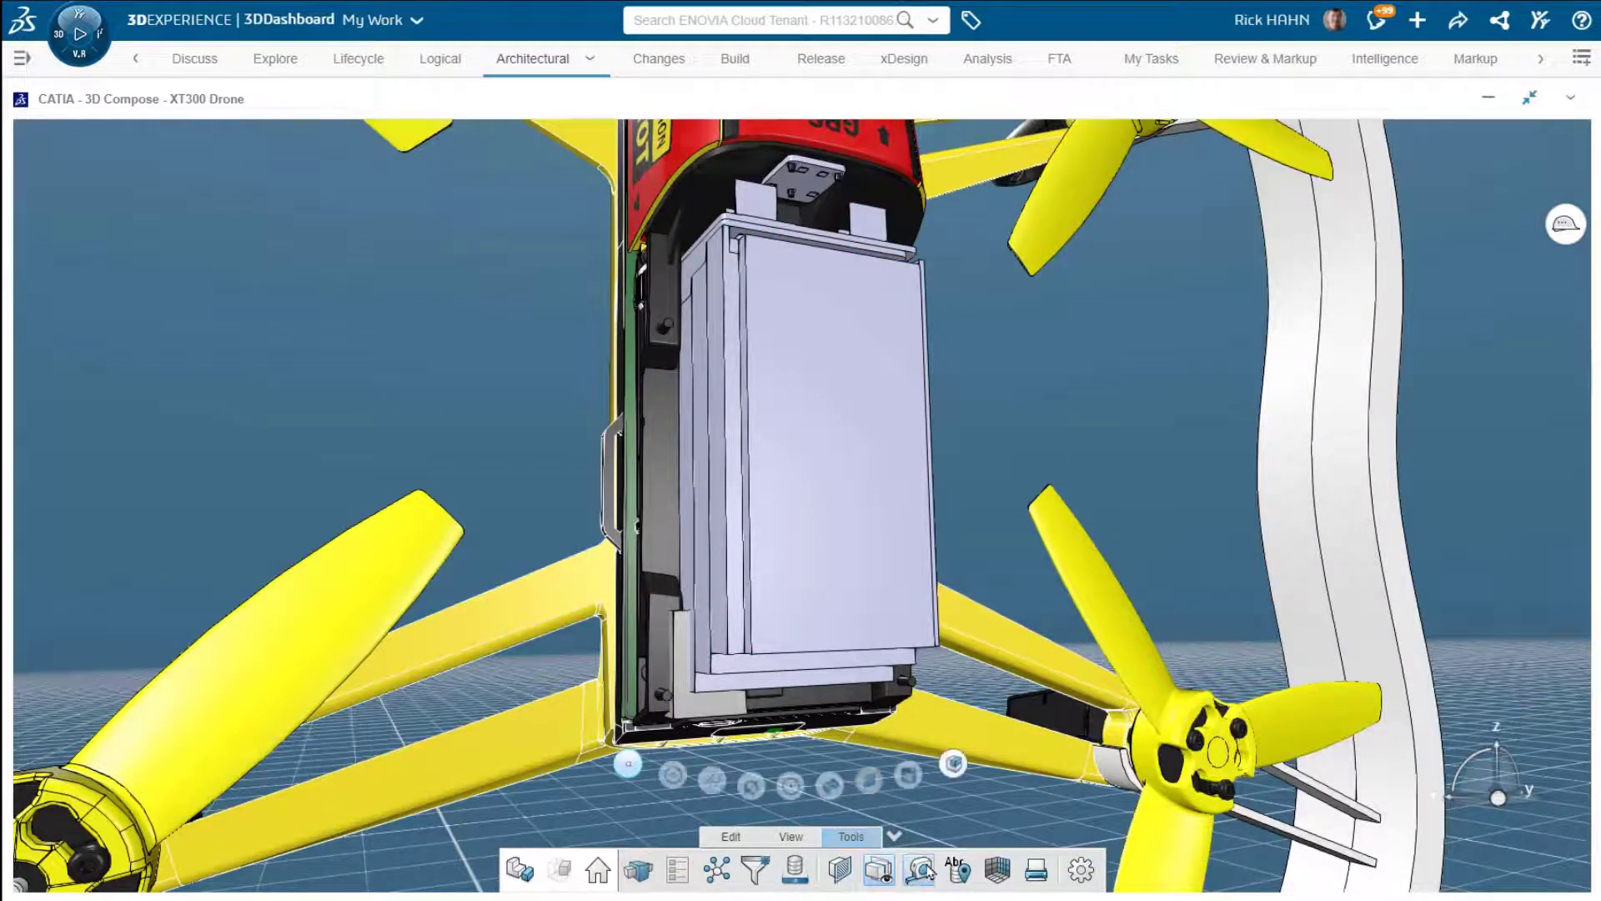
Step: Chain distances from the battery's top corner: down 2.362in, right 2.61in, up 1.247in, to hub 5.507in
{"action": "left_click", "coordinate": [748, 240]}
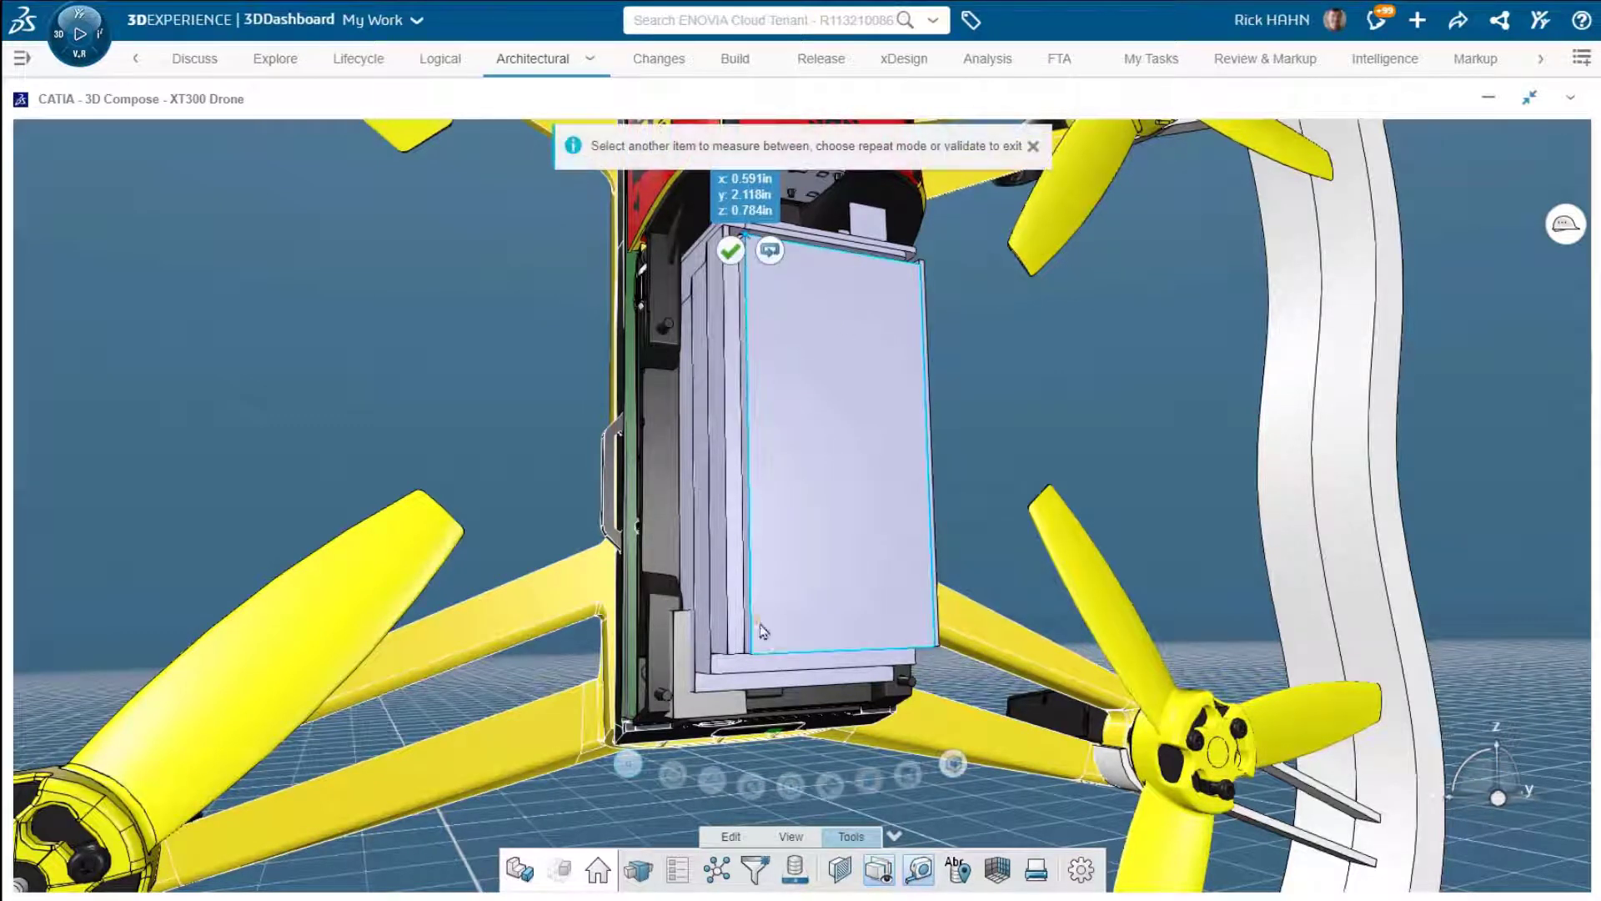
{"action": "left_click", "coordinate": [755, 661]}
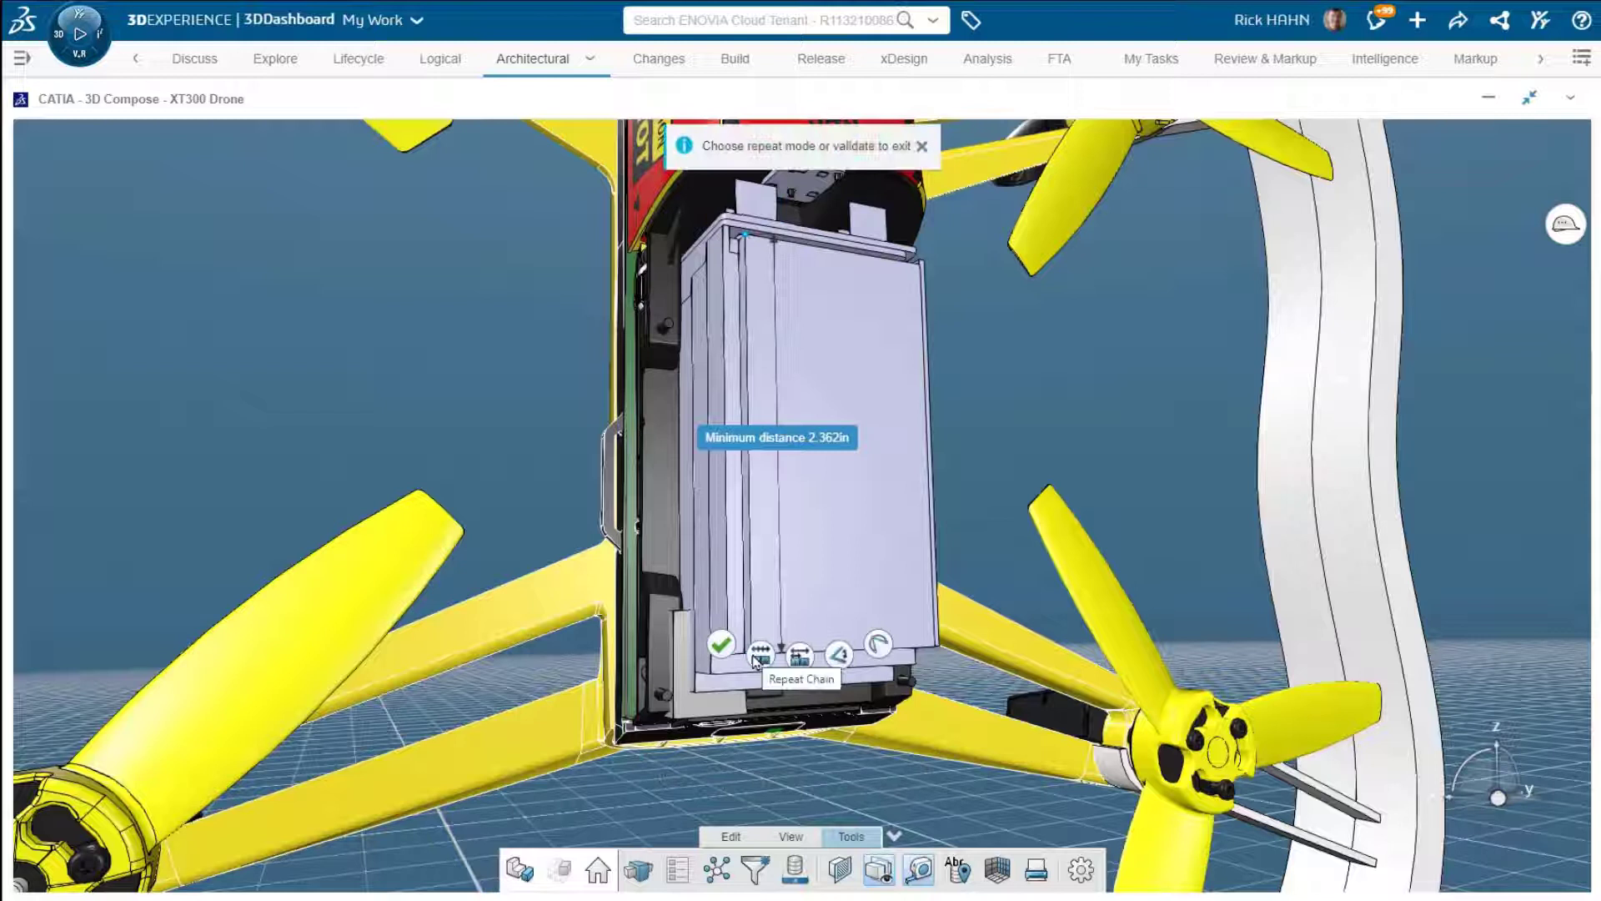
{"action": "left_click", "coordinate": [799, 657]}
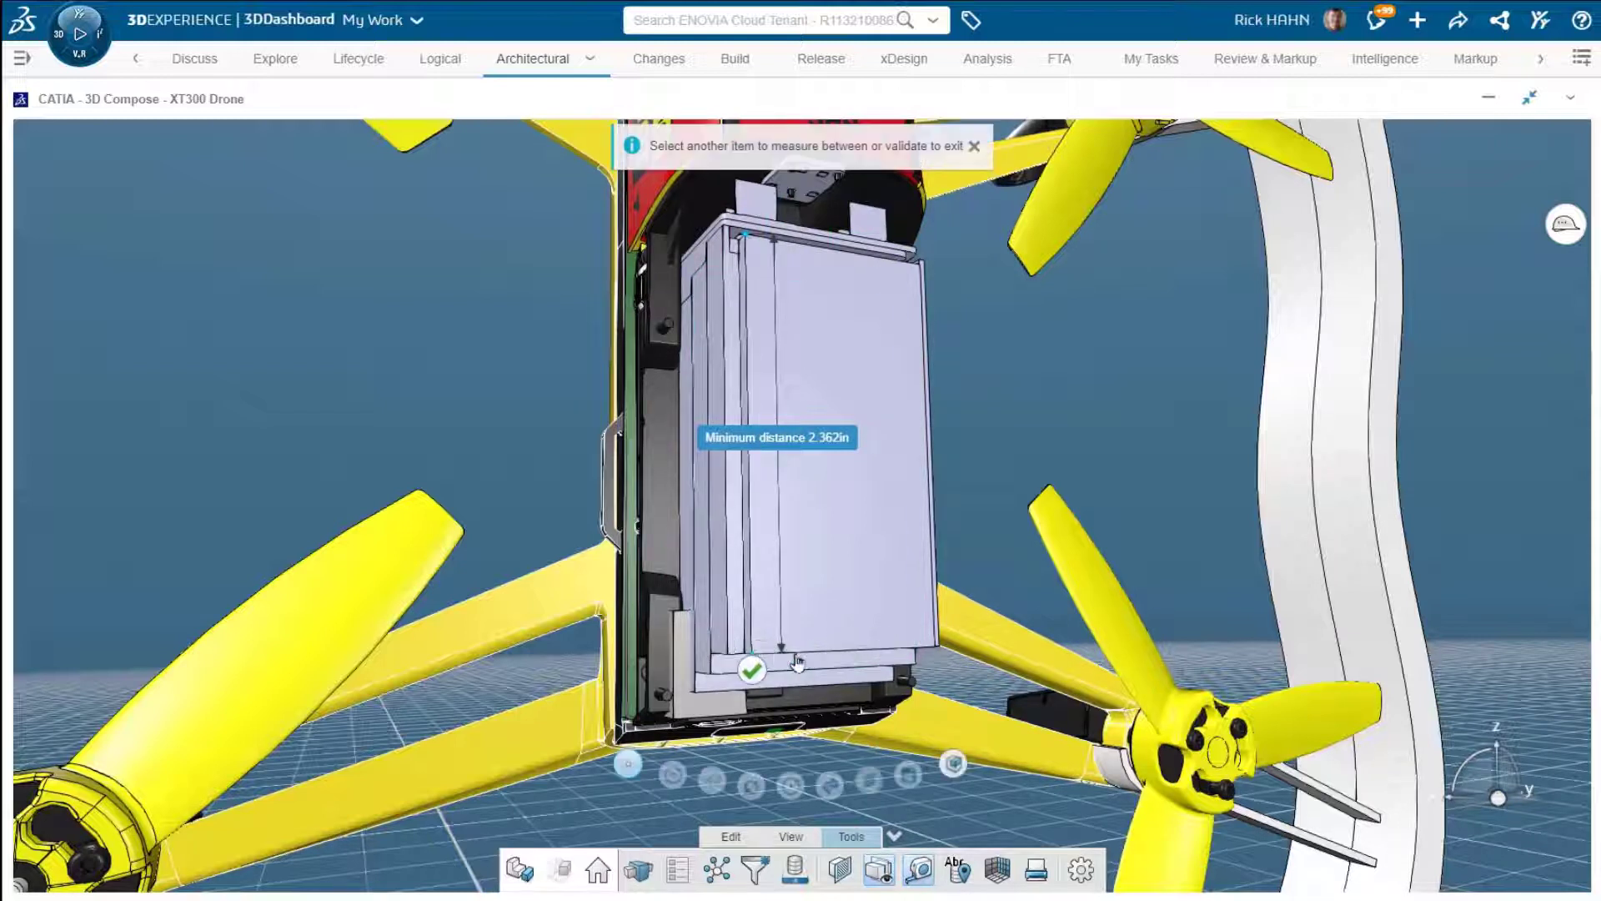
{"action": "left_click", "coordinate": [935, 648]}
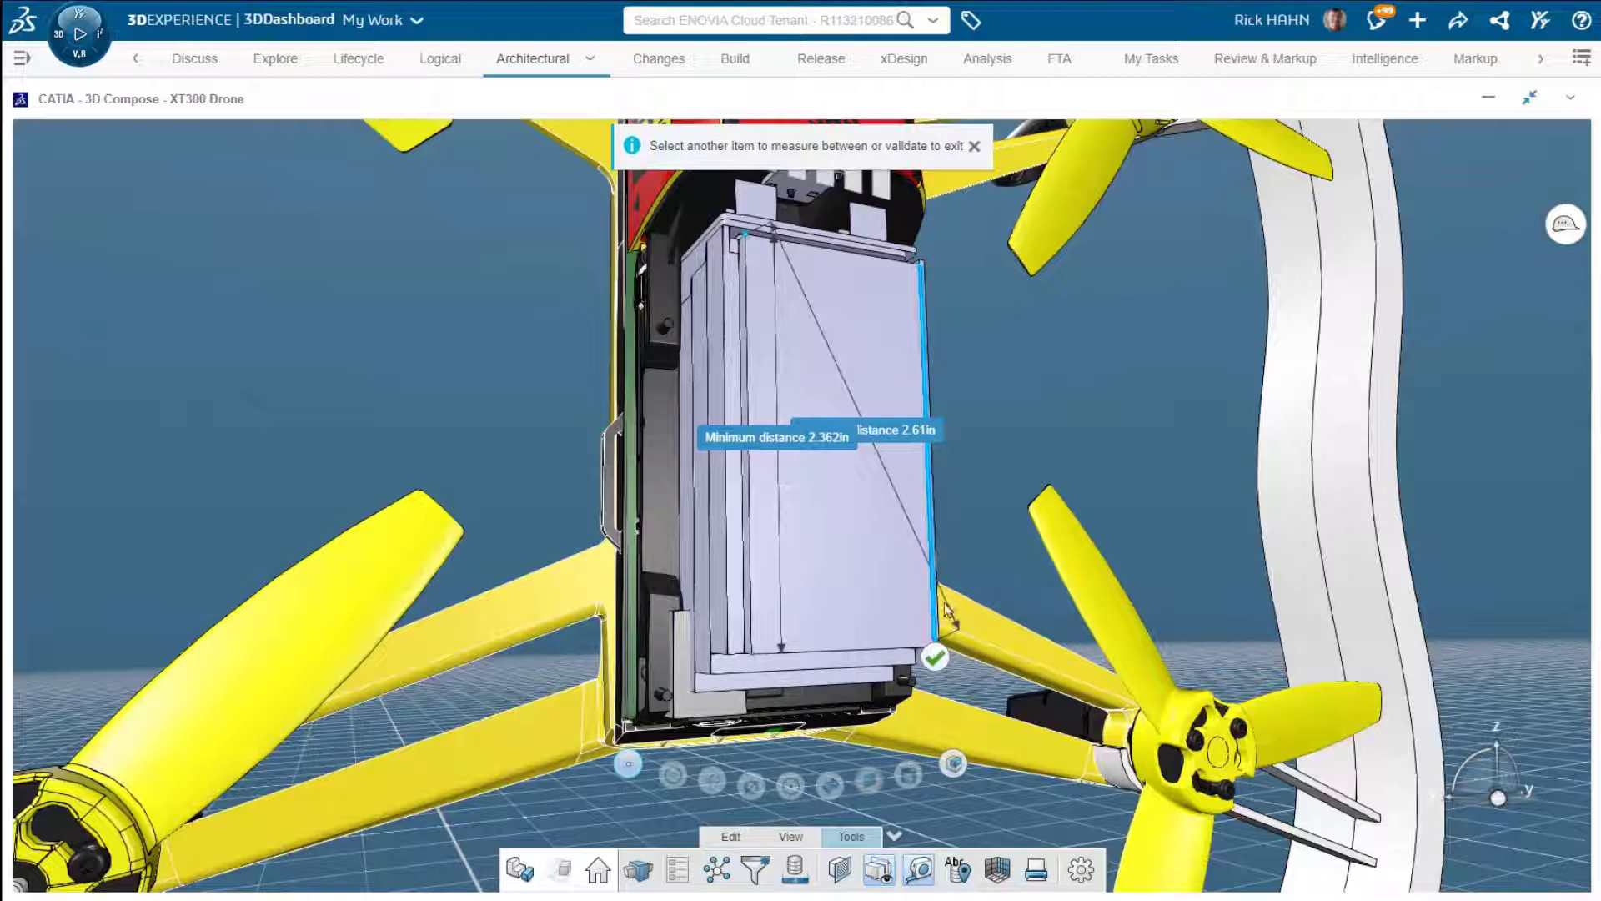
{"action": "left_click", "coordinate": [921, 265]}
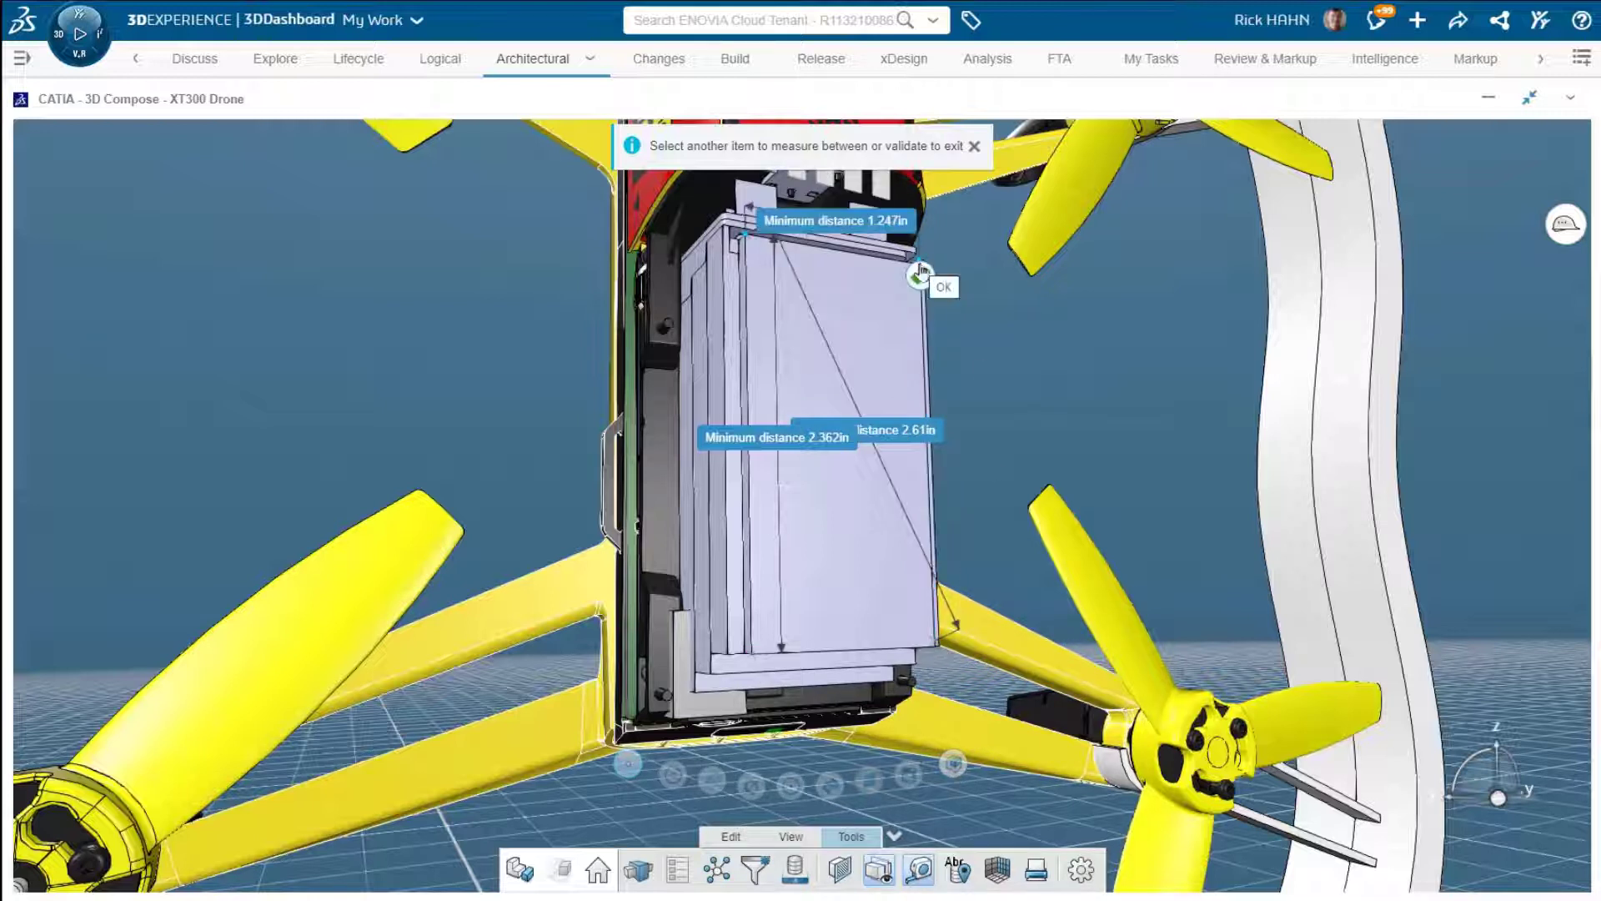
{"action": "left_click", "coordinate": [1214, 766]}
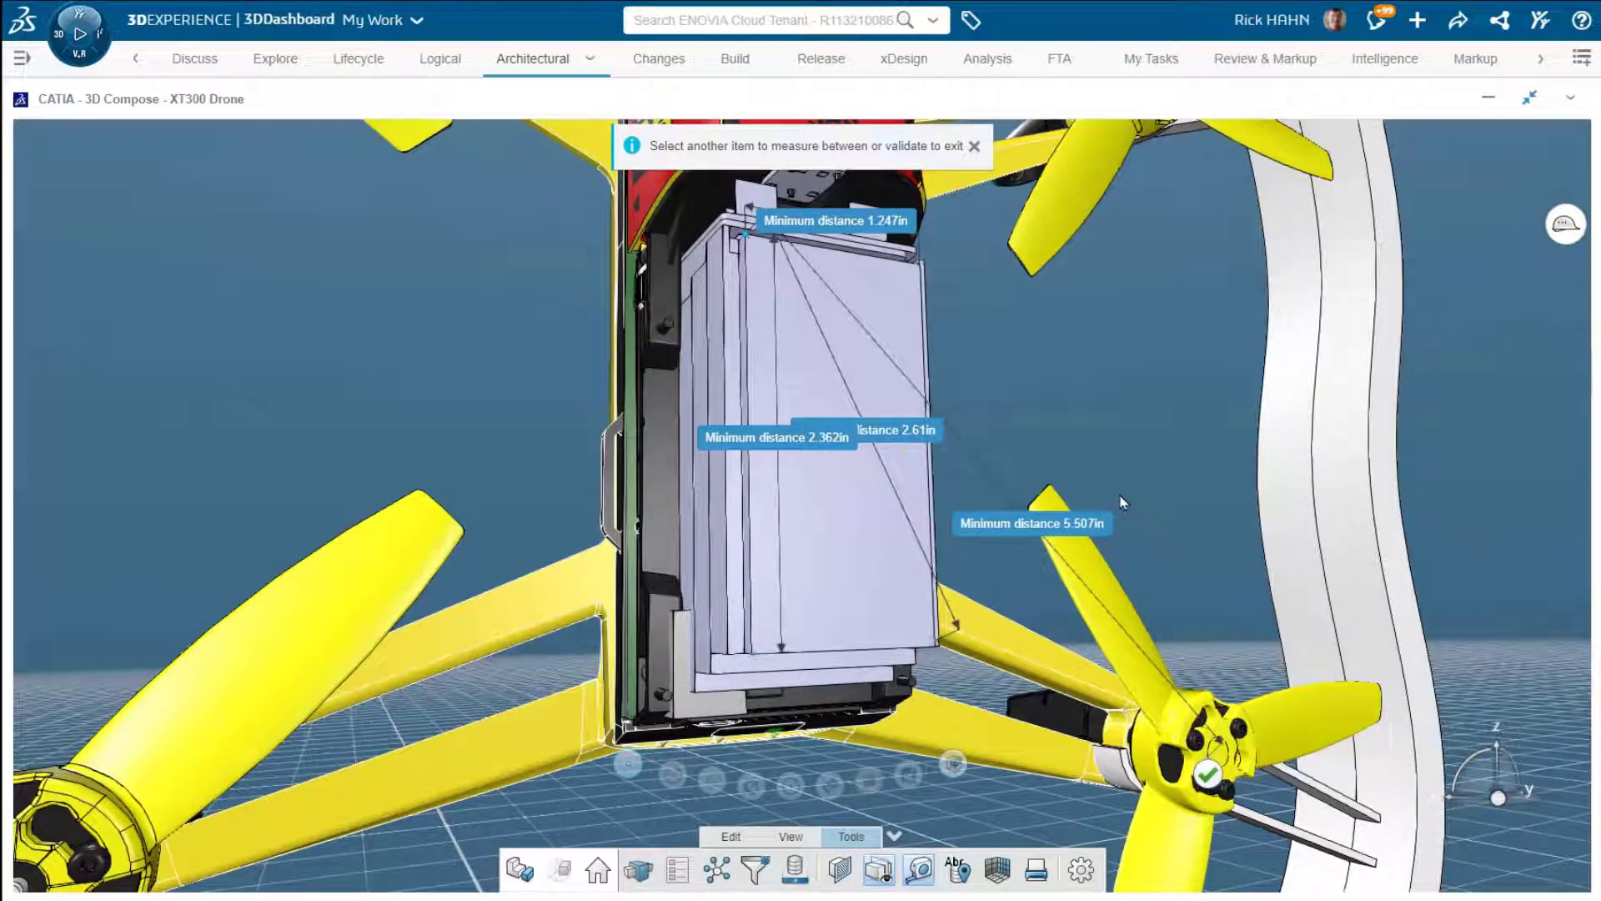
Step: Measure a 5.526in distance from the battery's top corner to the propeller hub
{"action": "left_click", "coordinate": [1570, 97]}
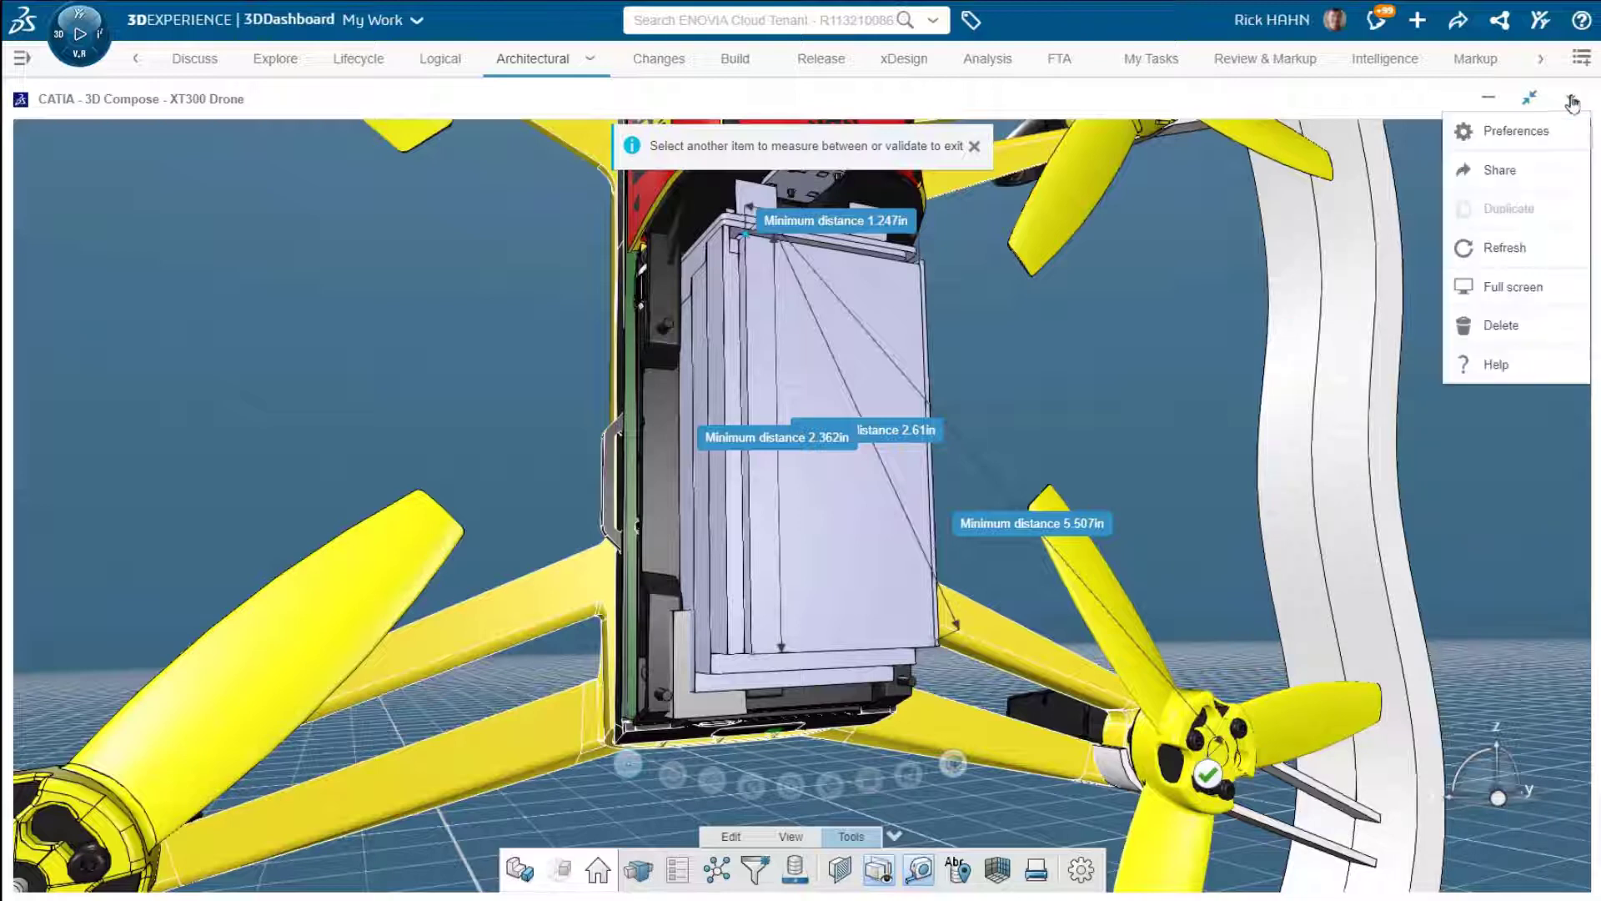
{"action": "left_click", "coordinate": [1525, 255]}
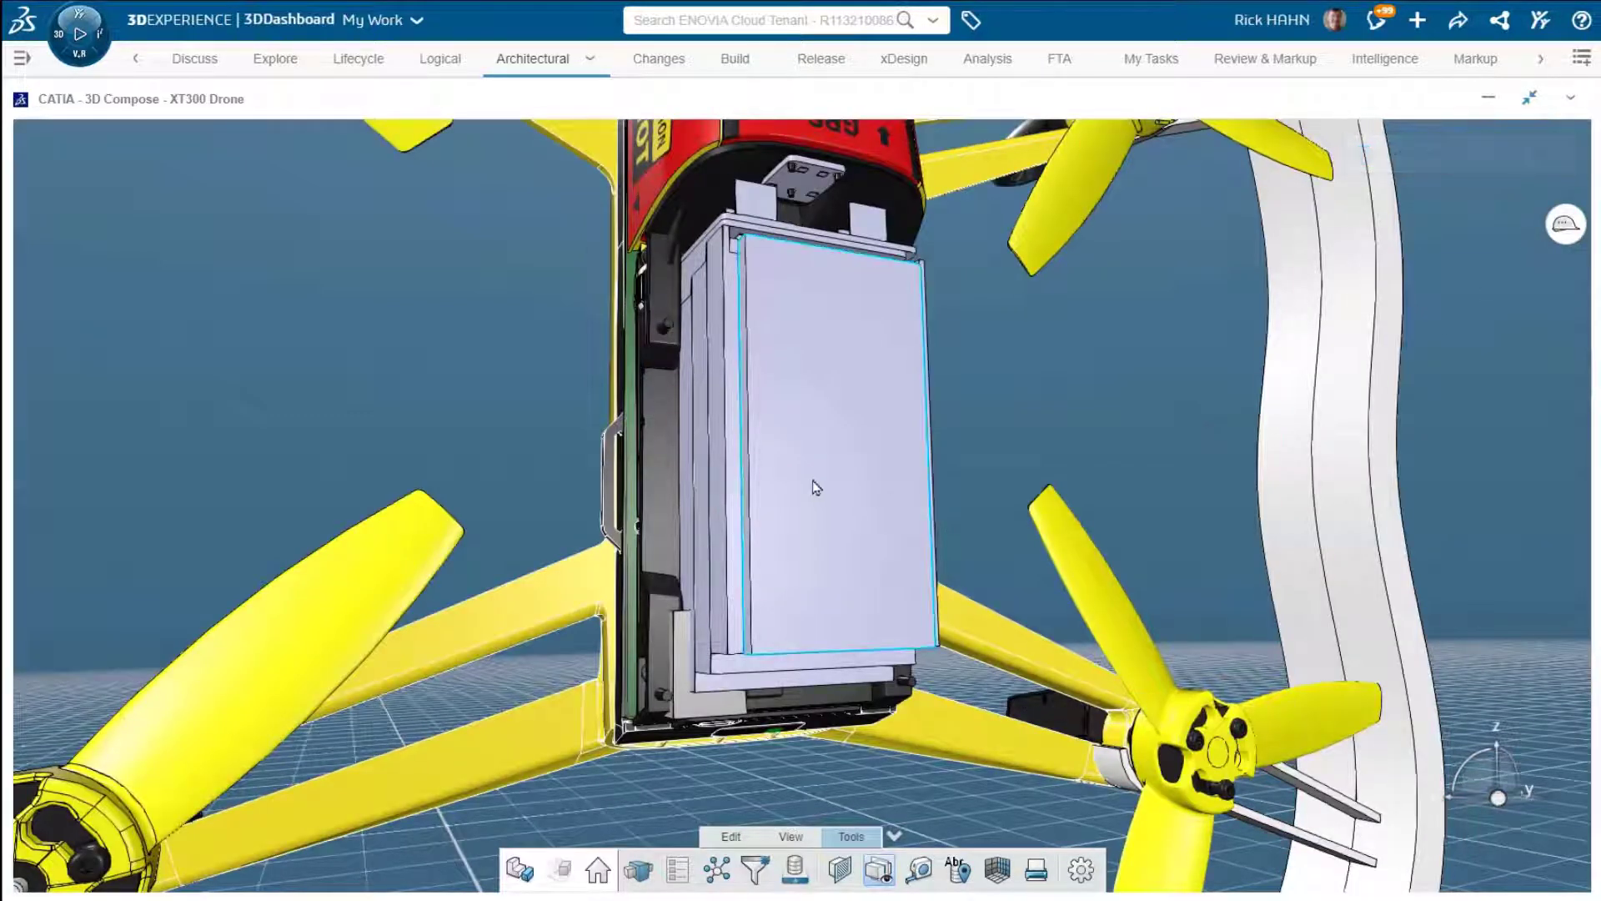
{"action": "left_click", "coordinate": [918, 867]}
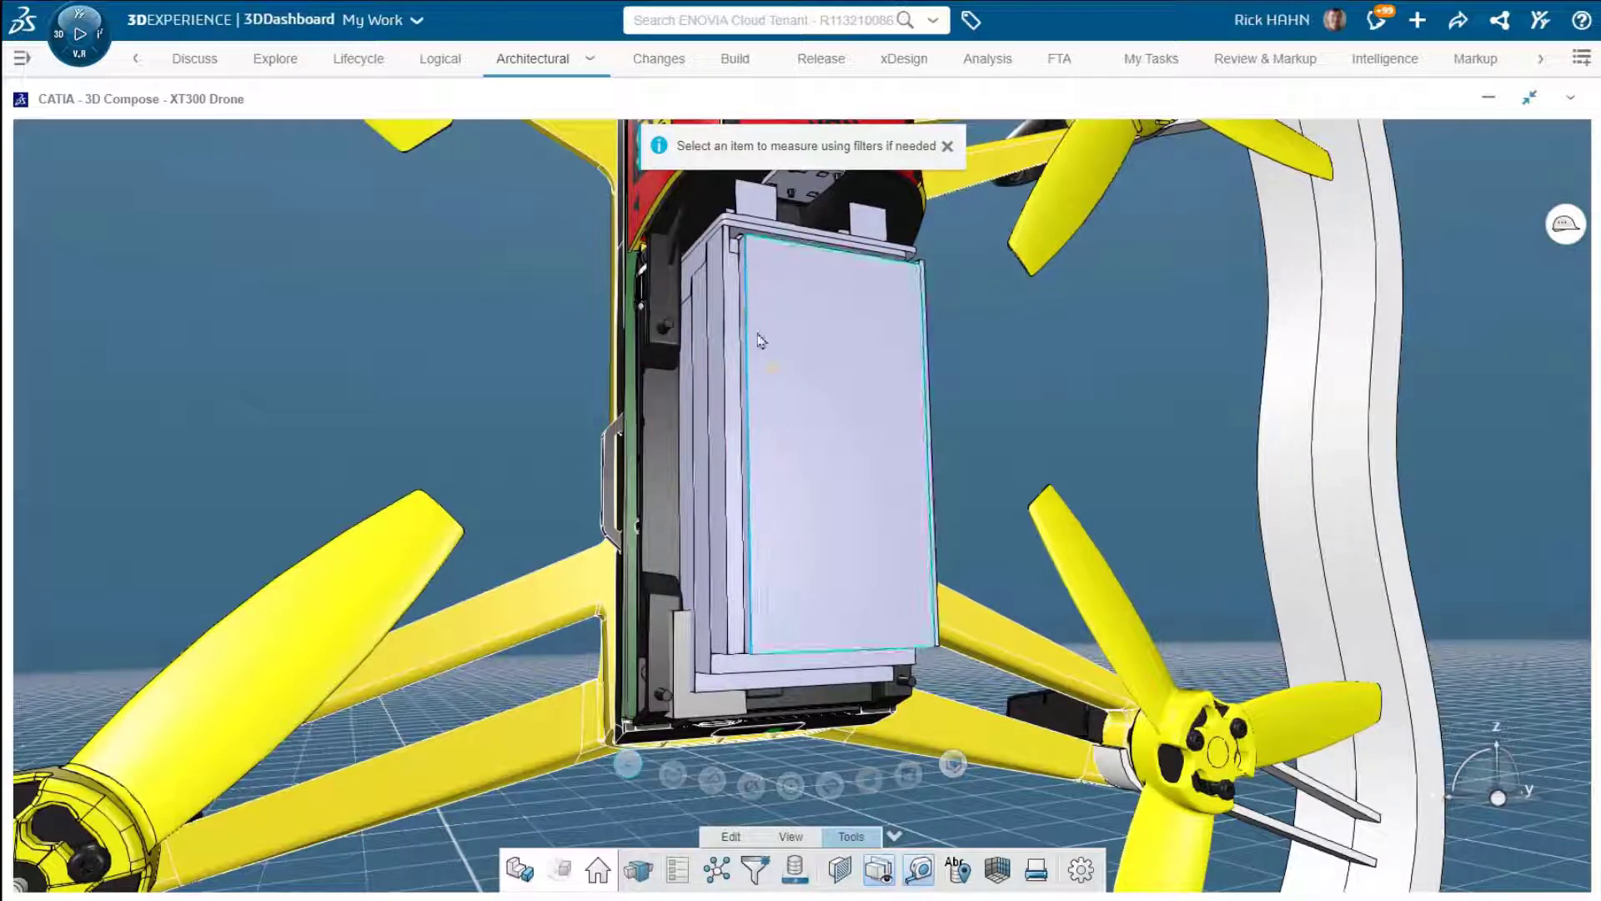
{"action": "left_click", "coordinate": [745, 238]}
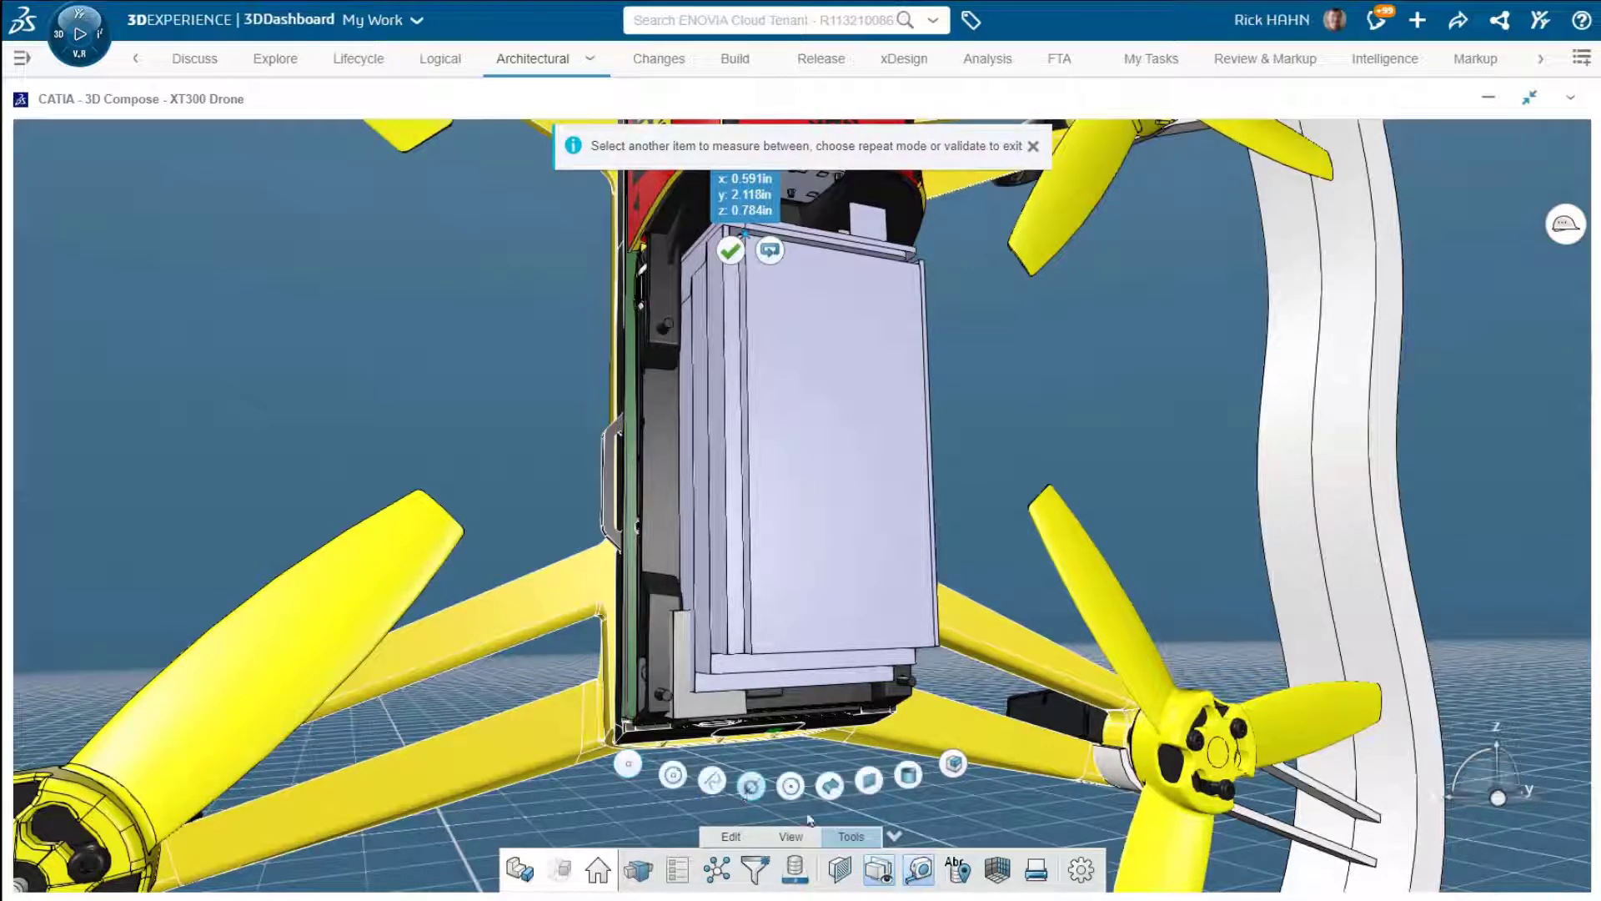
{"action": "left_click", "coordinate": [1141, 760]}
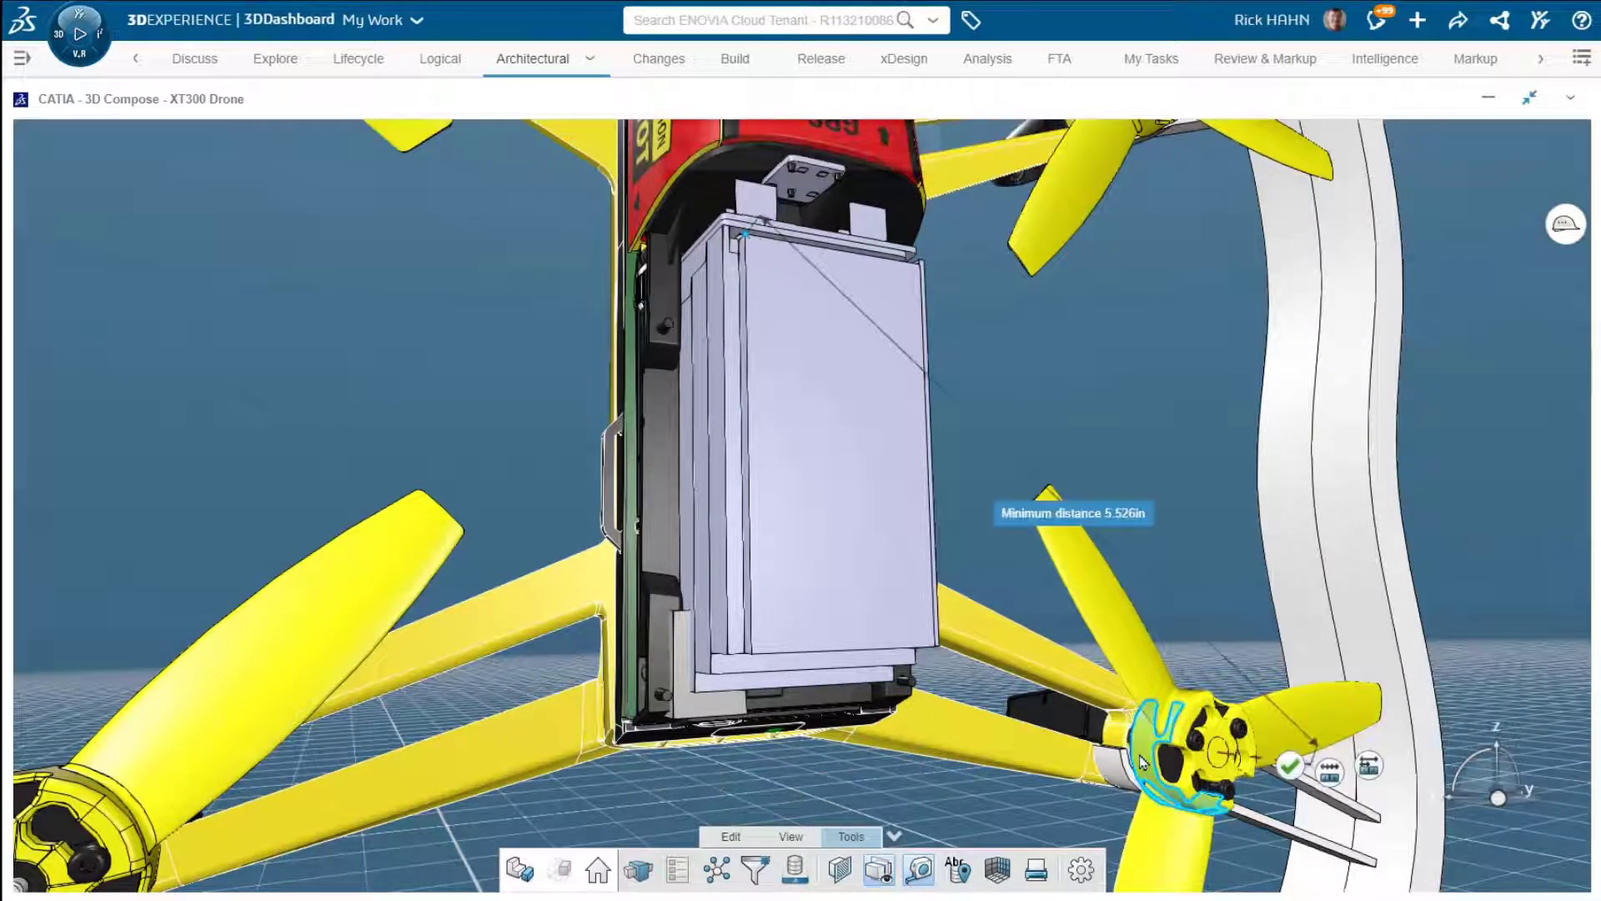
Step: Orbit the view, then select and erase the 5.526in measurement
{"action": "middle_click_drag", "start_coordinate": [1223, 755], "coordinate": [1050, 642]}
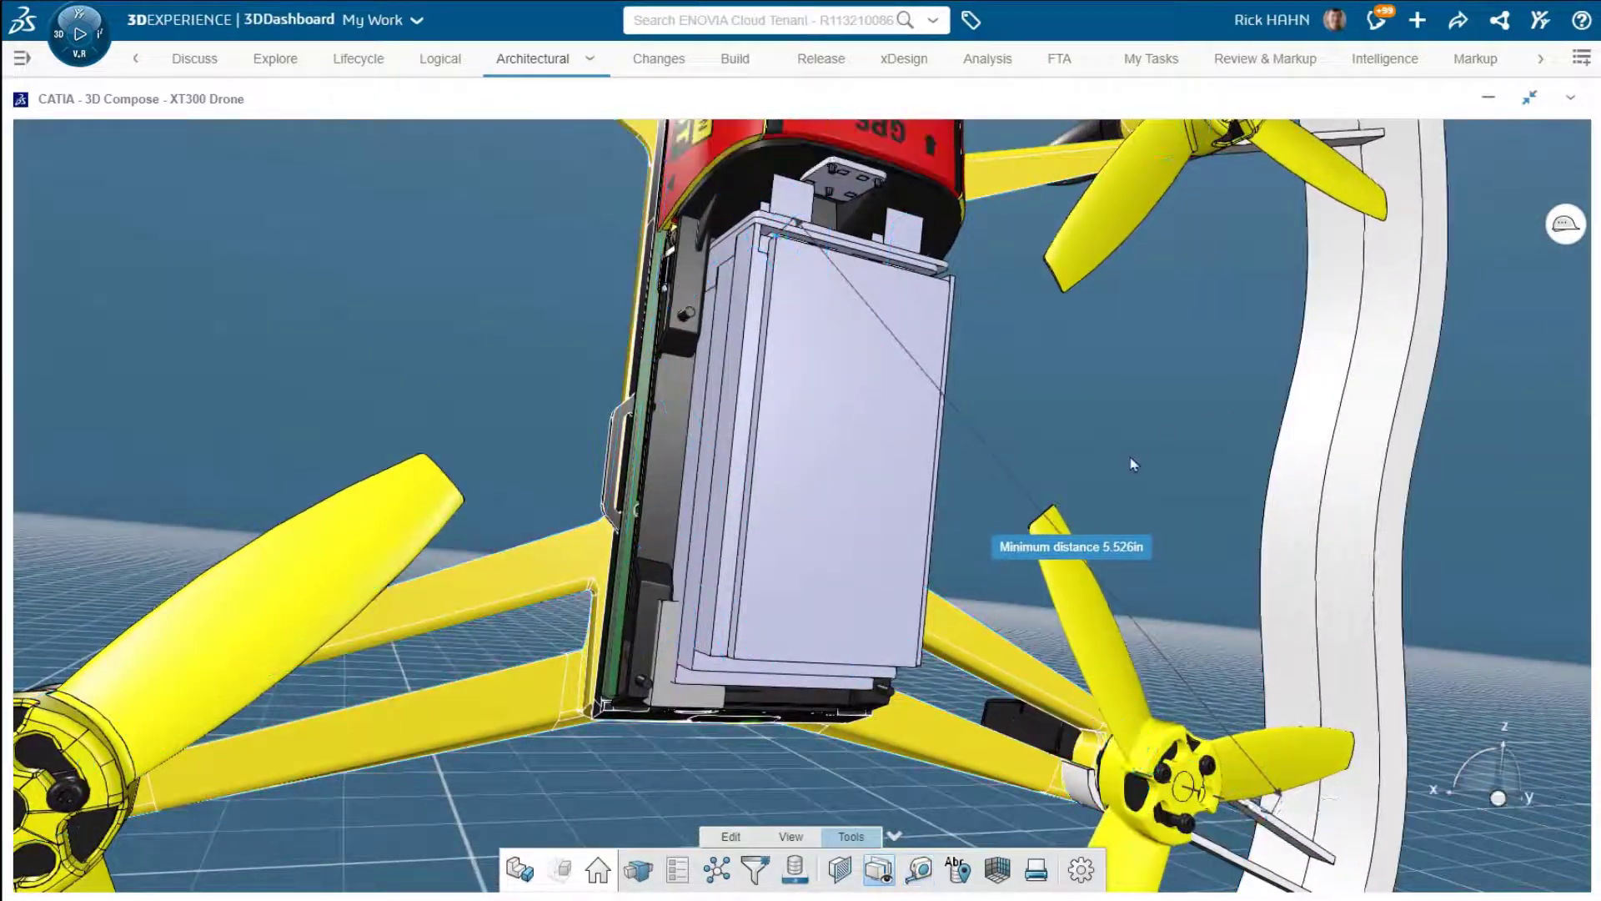
{"action": "left_click", "coordinate": [1117, 549]}
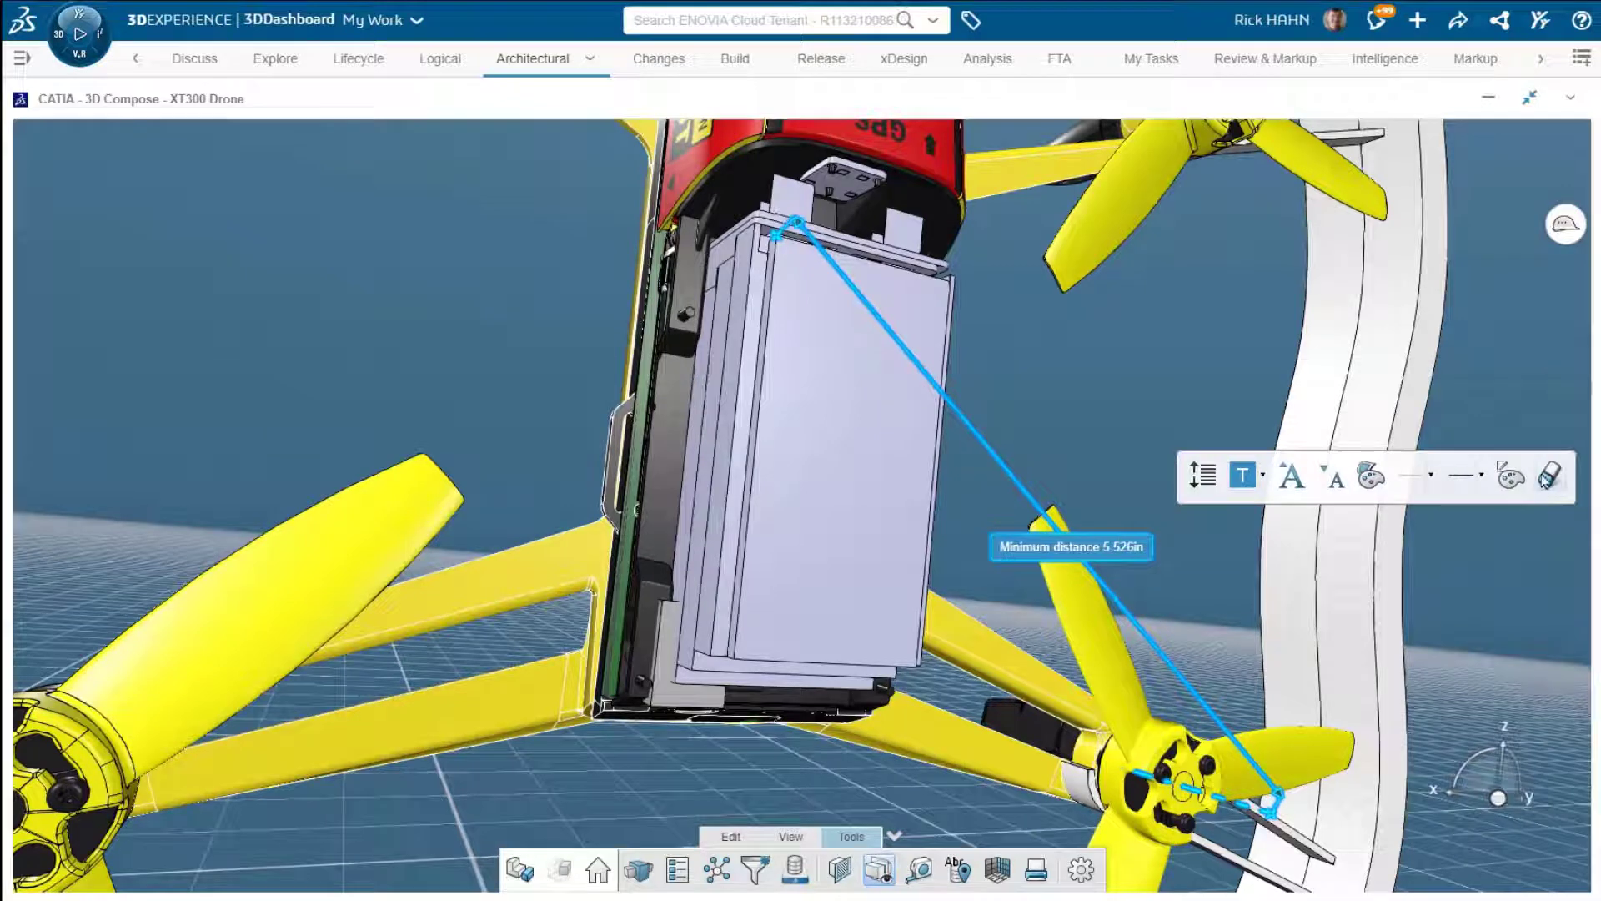
{"action": "left_click", "coordinate": [1548, 474]}
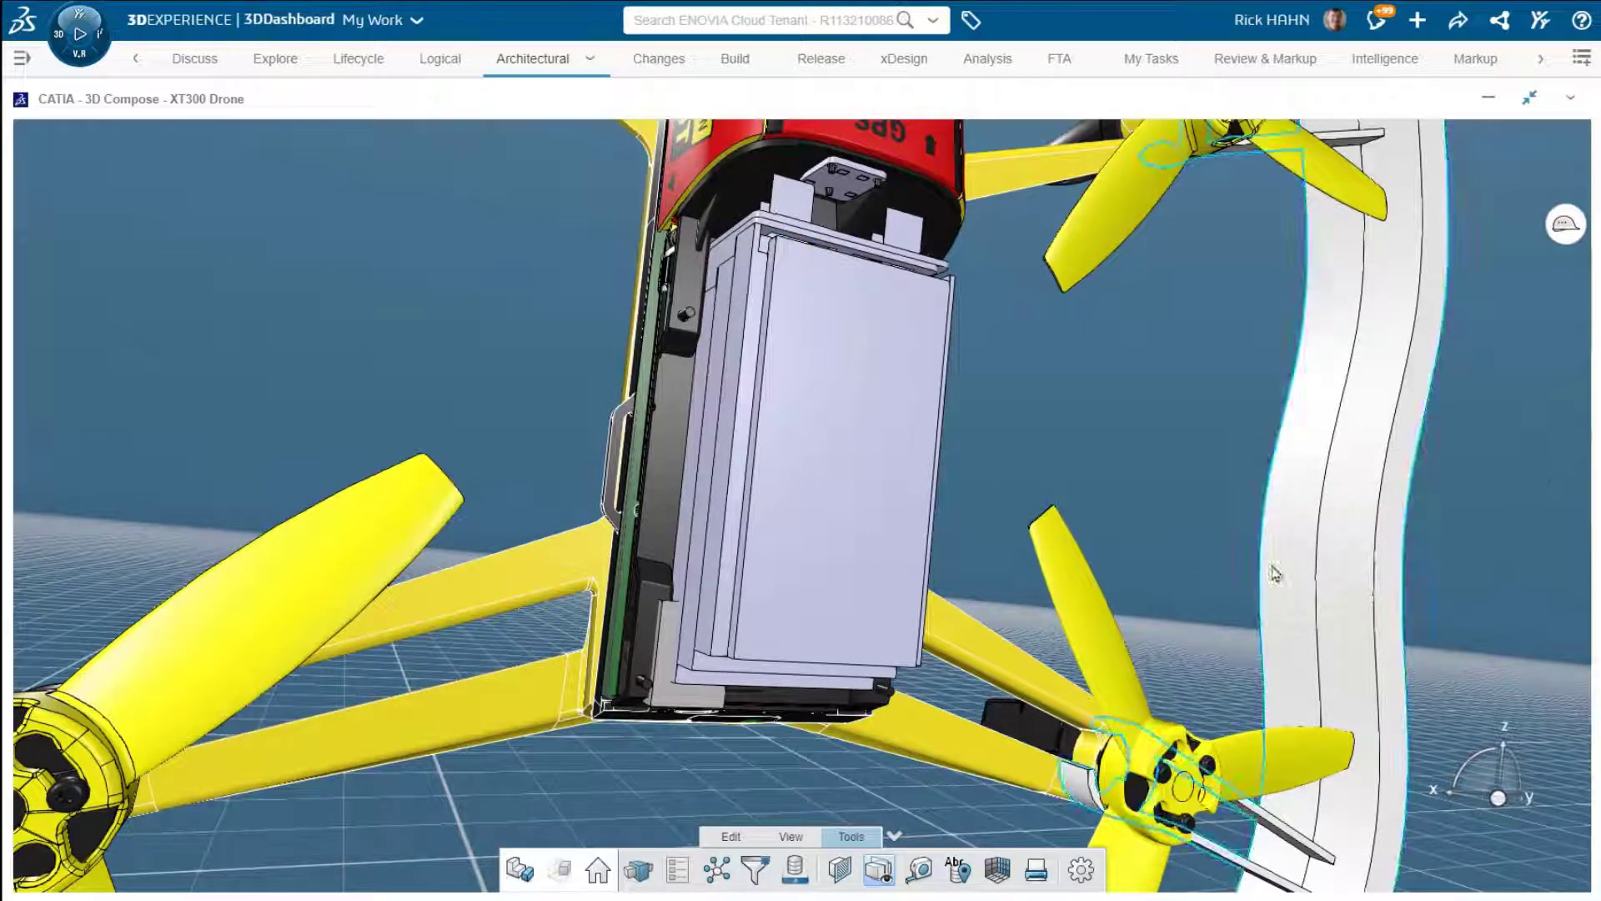
Step: Measure the drone arm face area (514.856mm2) with the surface filter and lift its label above
{"action": "left_click", "coordinate": [919, 870]}
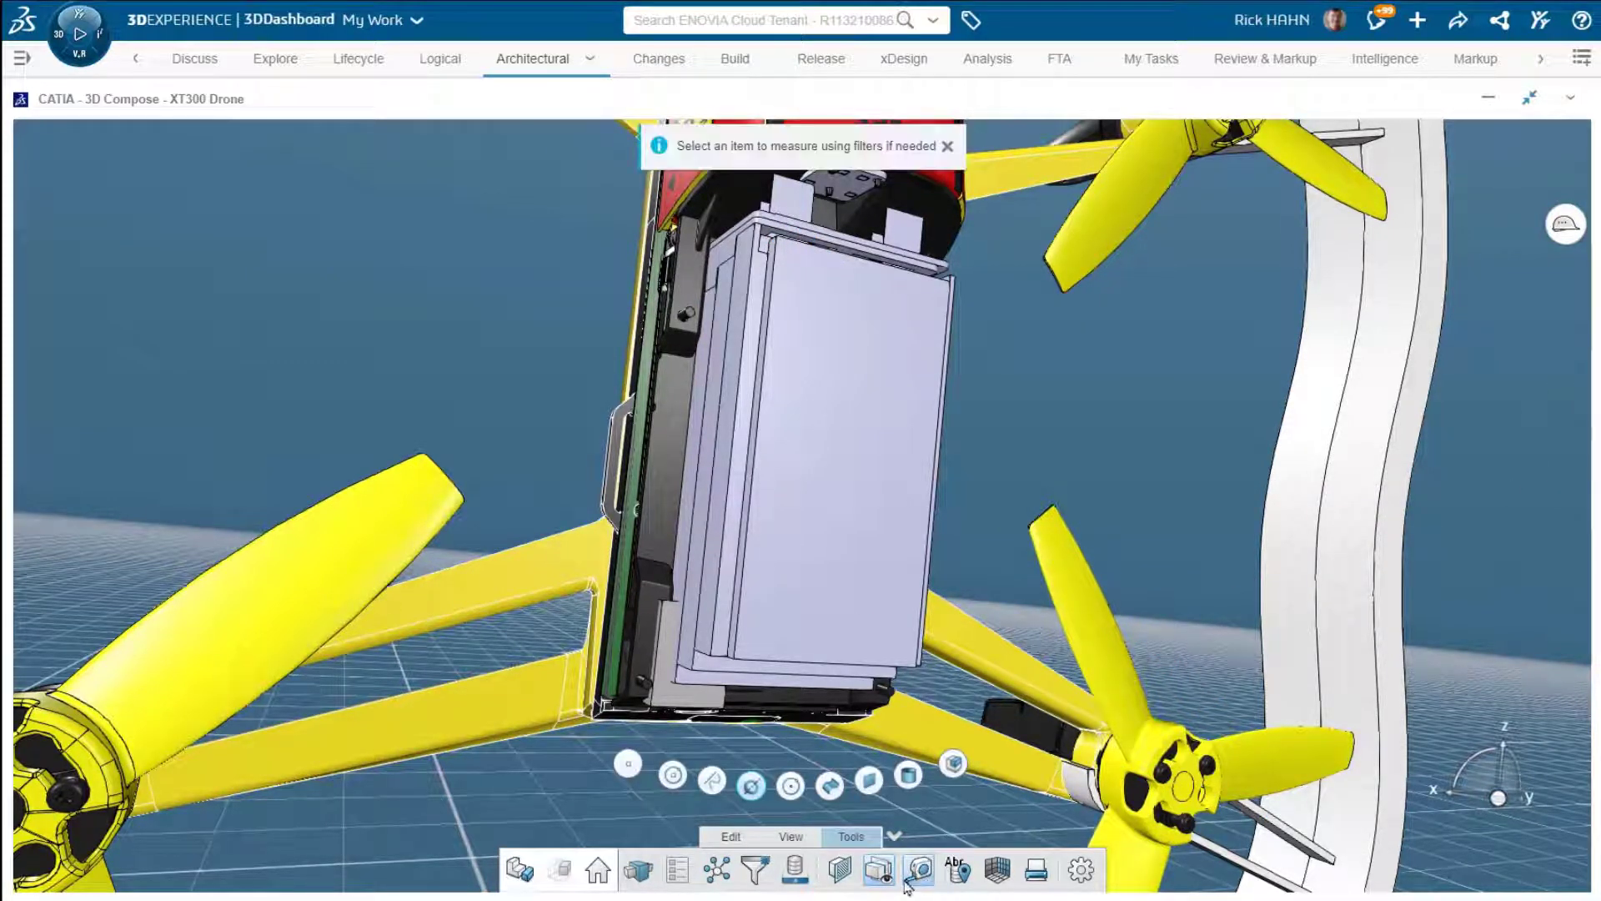
{"action": "left_click", "coordinate": [828, 786]}
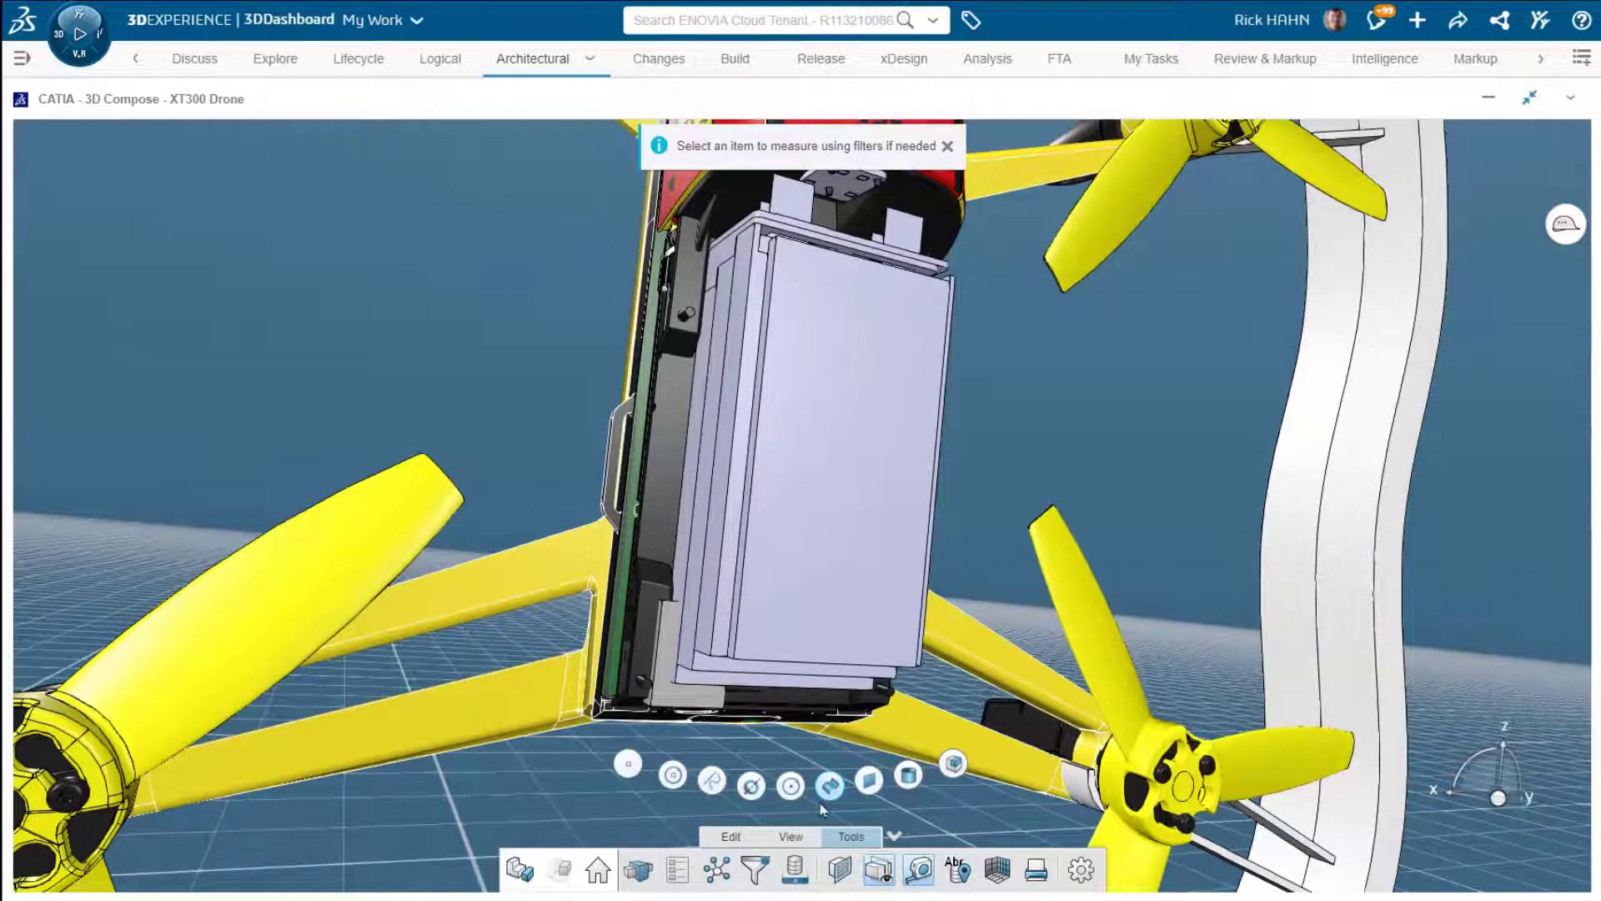
{"action": "left_click", "coordinate": [416, 720]}
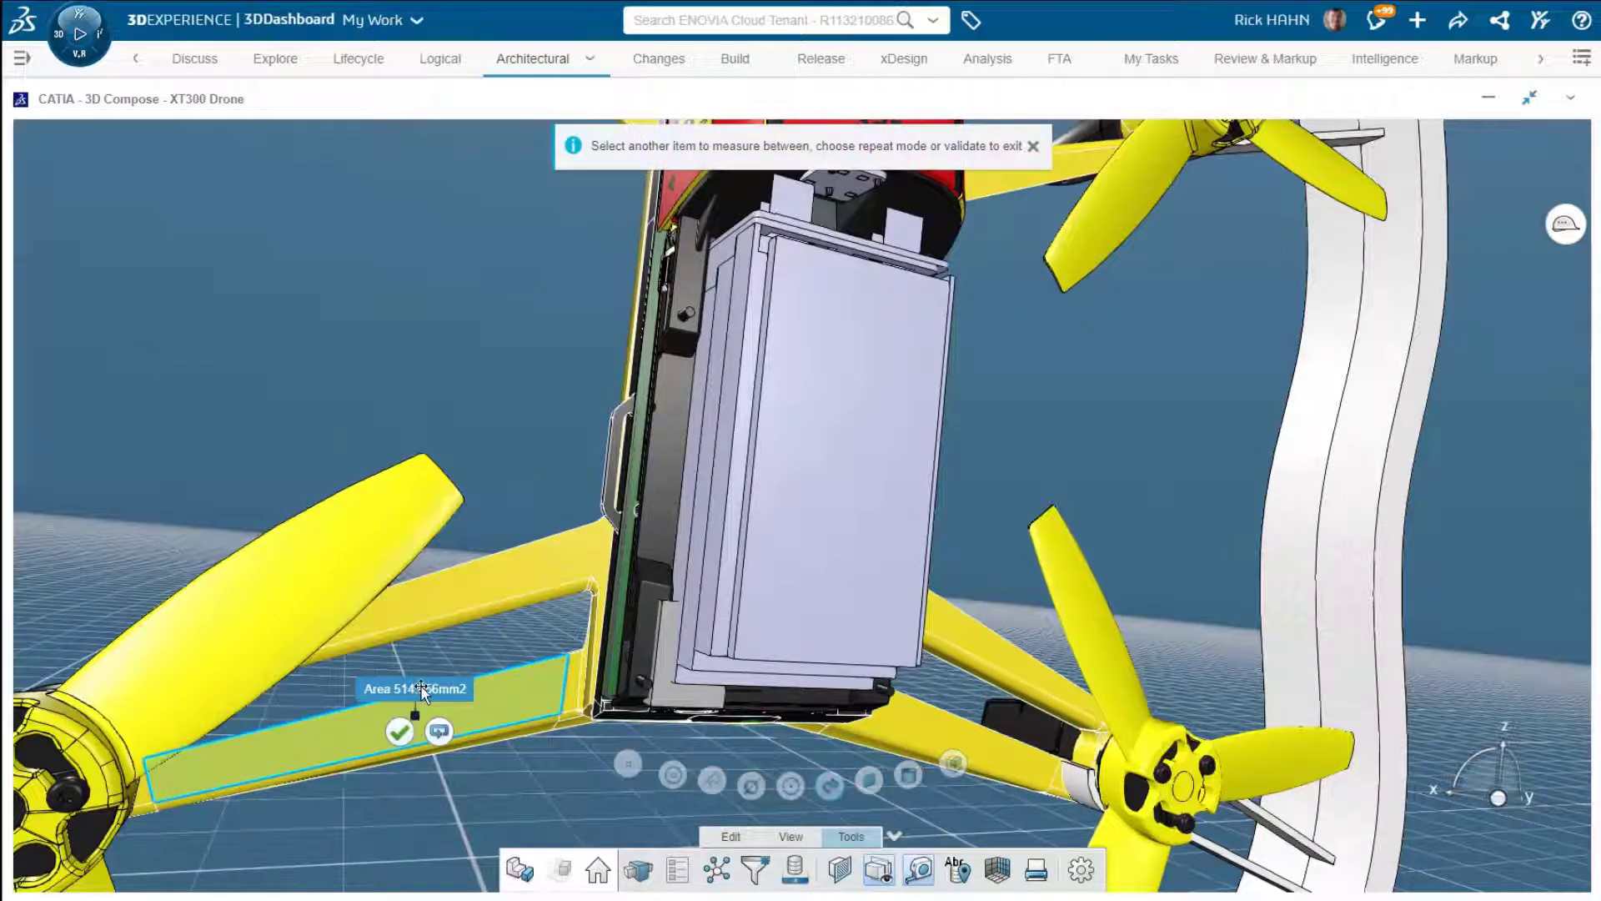
{"action": "left_click_drag", "start_coordinate": [421, 688], "coordinate": [563, 366]}
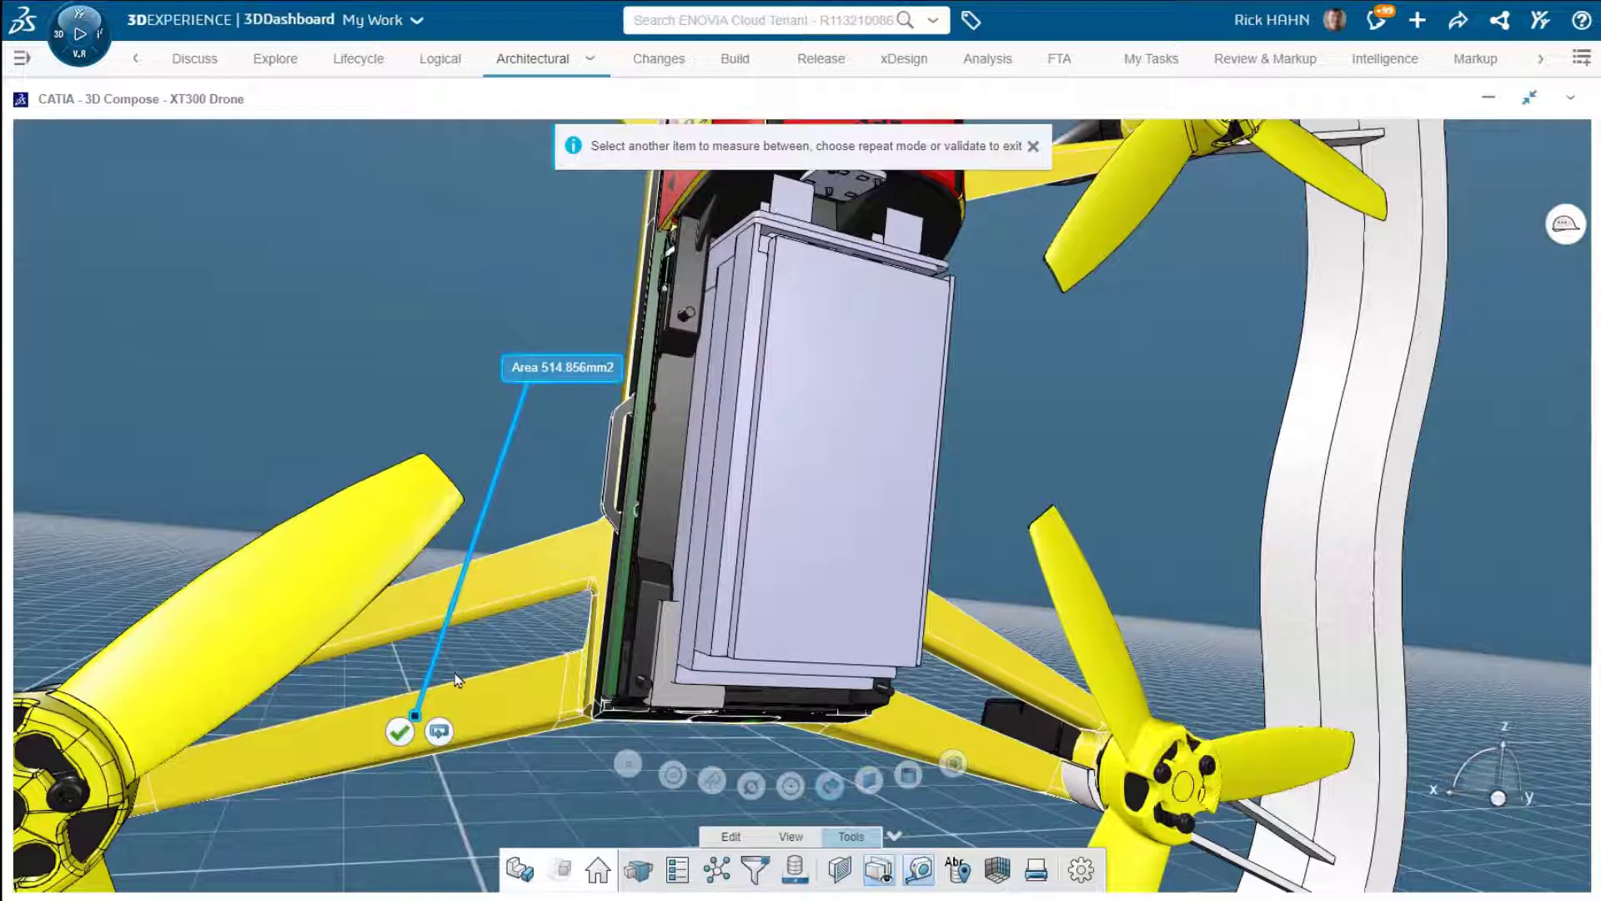
Step: Add a 0.825in arm-to-propeller distance, move its label up, then erase the measurement
{"action": "left_click", "coordinate": [278, 609]}
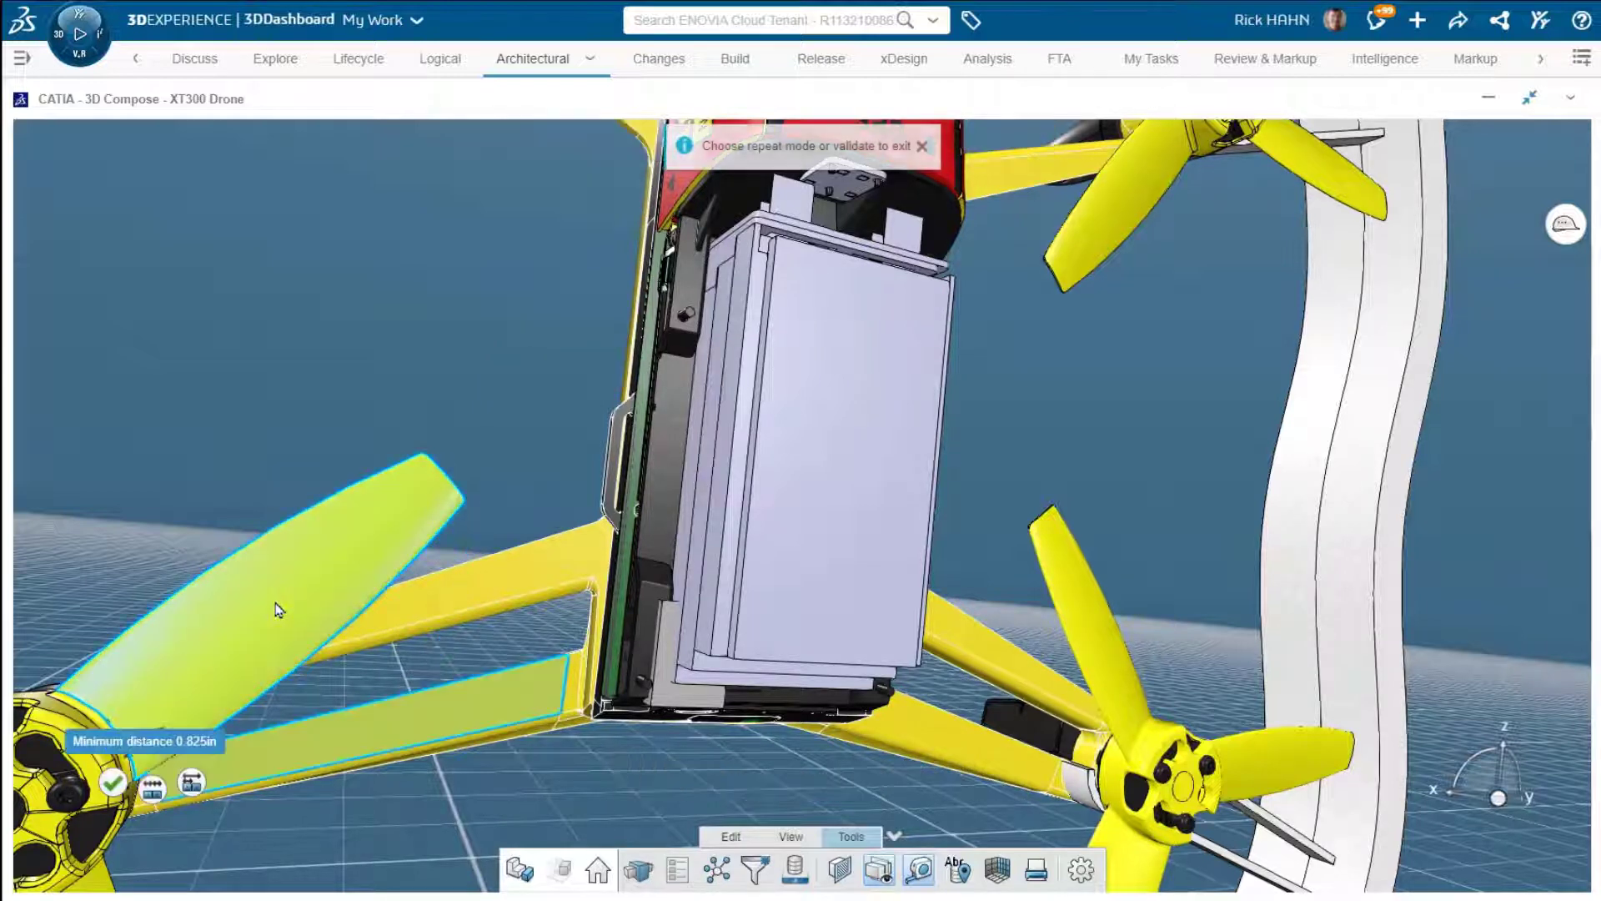
{"action": "left_click_drag", "start_coordinate": [168, 742], "coordinate": [384, 338]}
{"action": "left_click", "coordinate": [384, 337]}
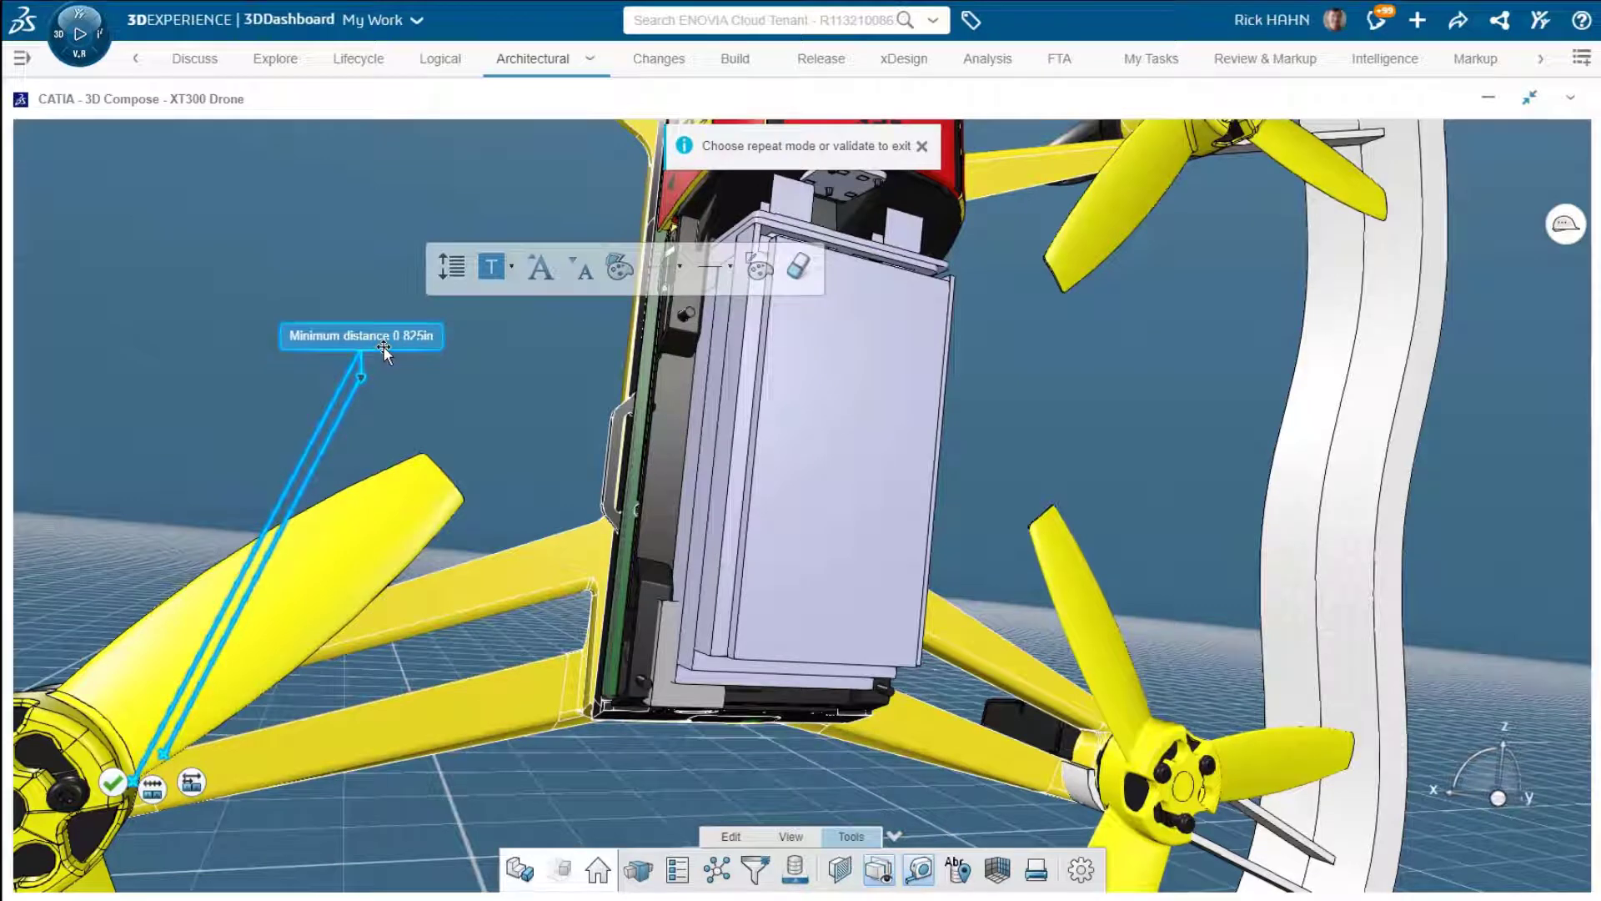
{"action": "left_click", "coordinate": [801, 269]}
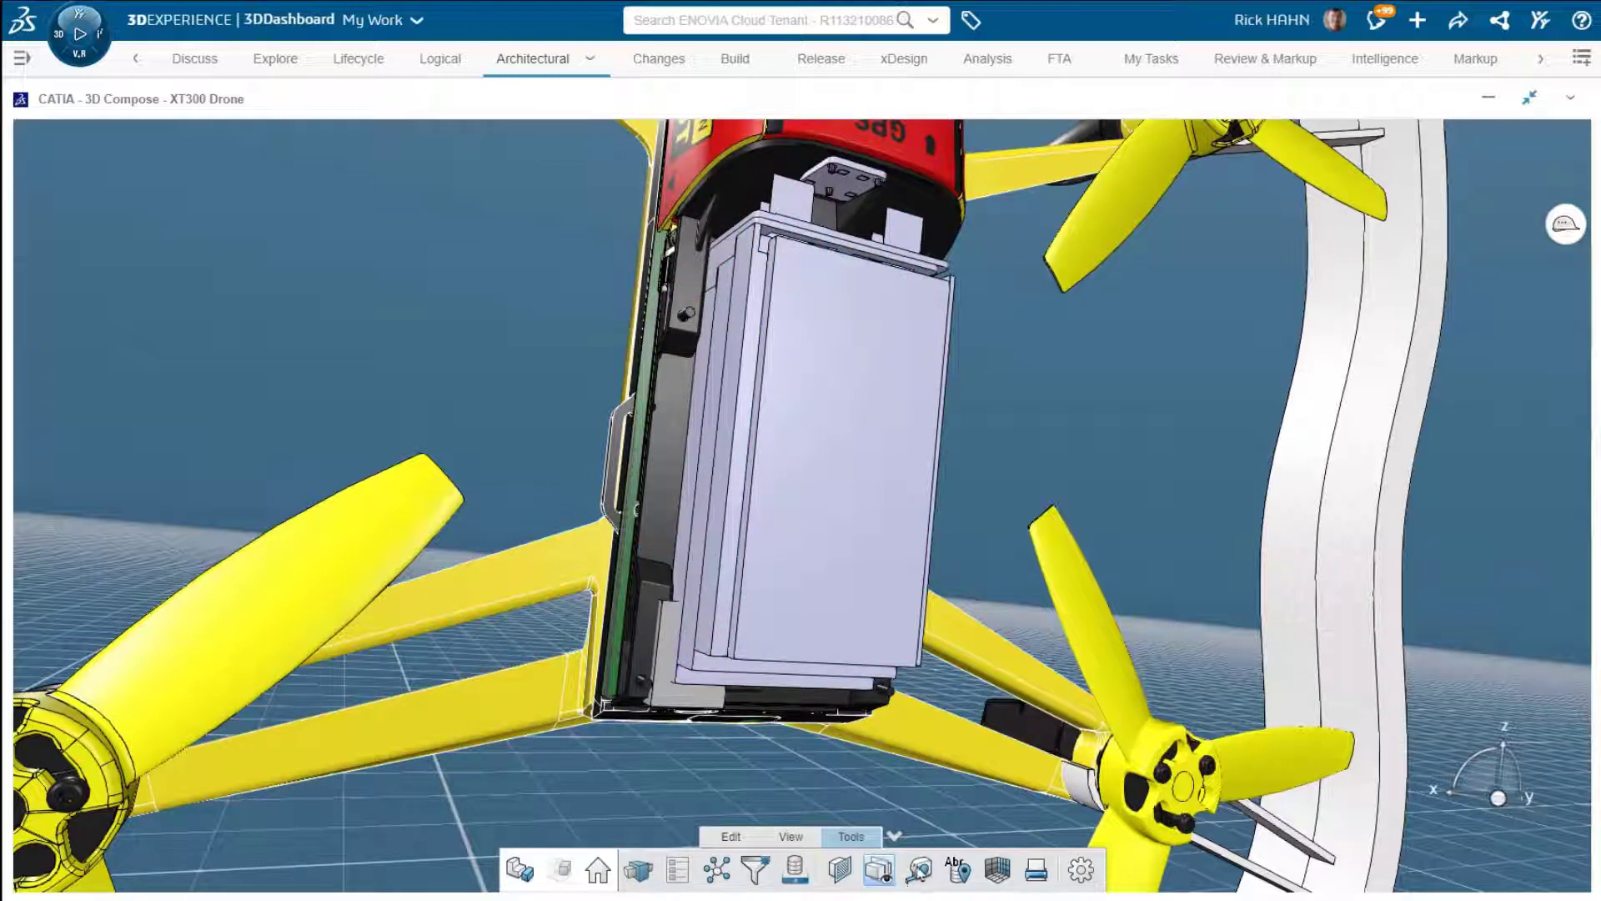
Step: Measure a 6.712in distance from the right propeller hub to the left hub, label on the battery
{"action": "left_click", "coordinate": [926, 869]}
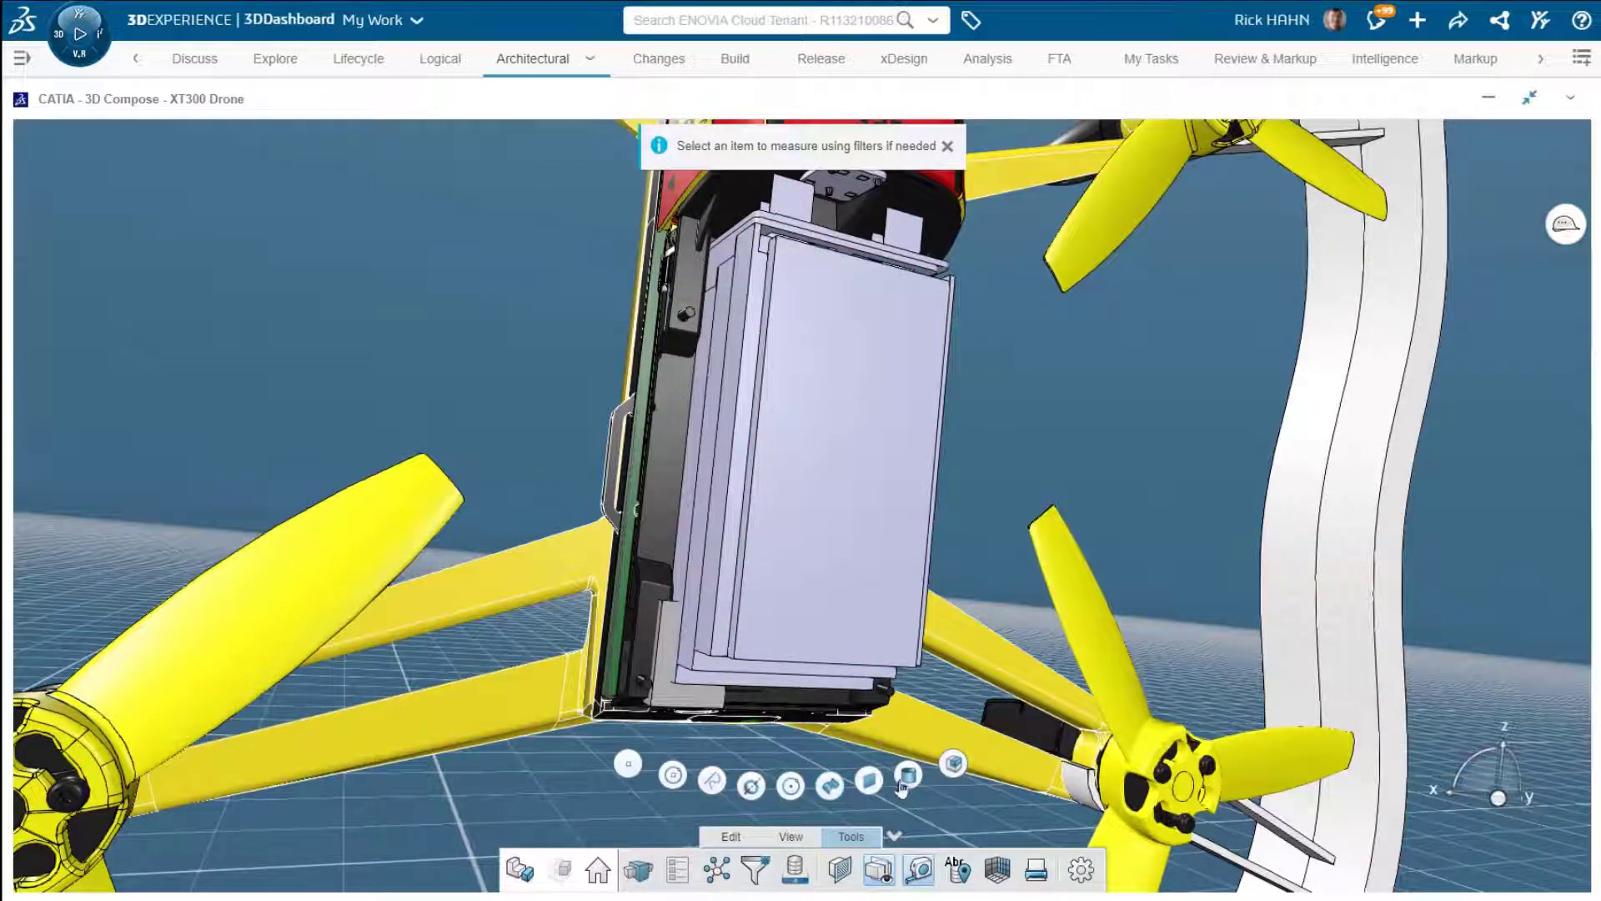
{"action": "left_click", "coordinate": [1109, 783]}
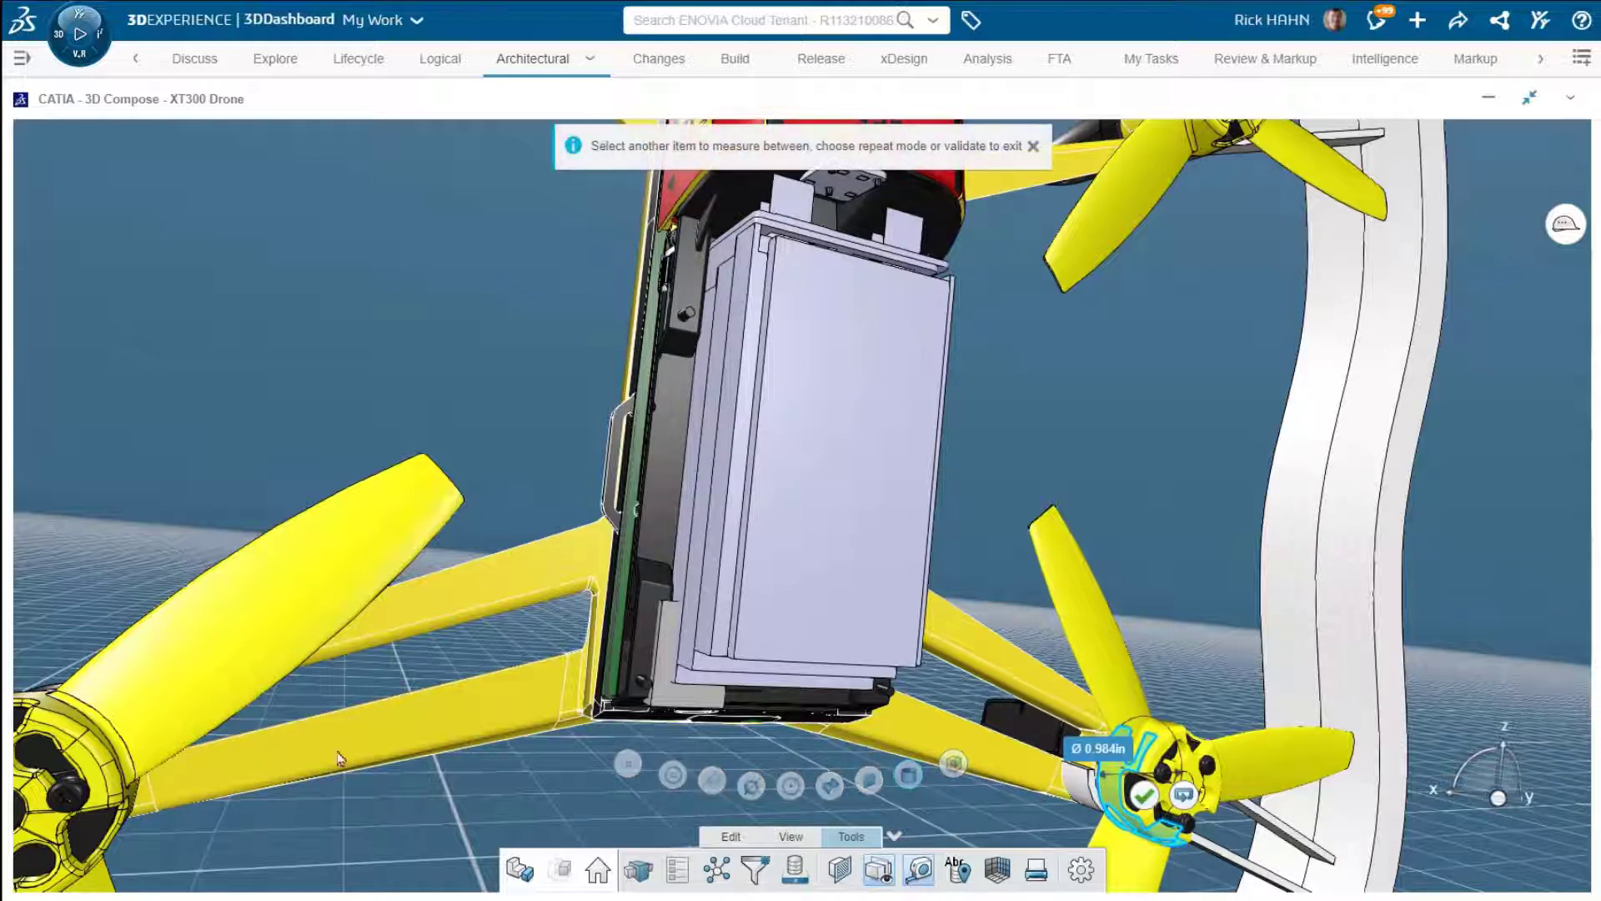
{"action": "left_click", "coordinate": [59, 713]}
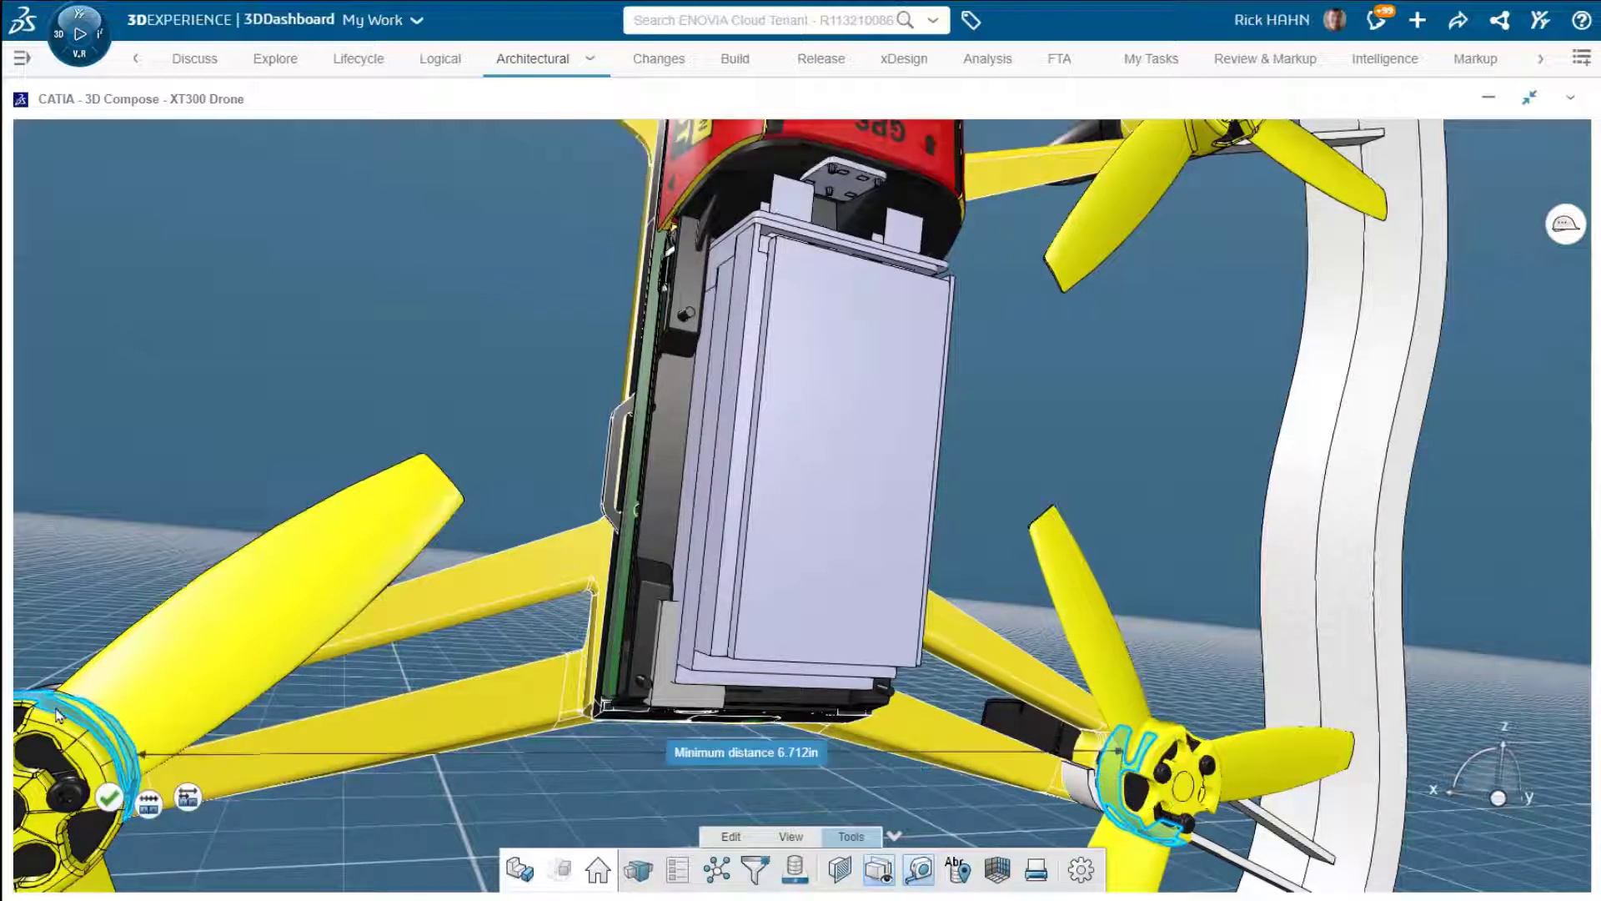
{"action": "left_click_drag", "start_coordinate": [699, 772], "coordinate": [739, 448]}
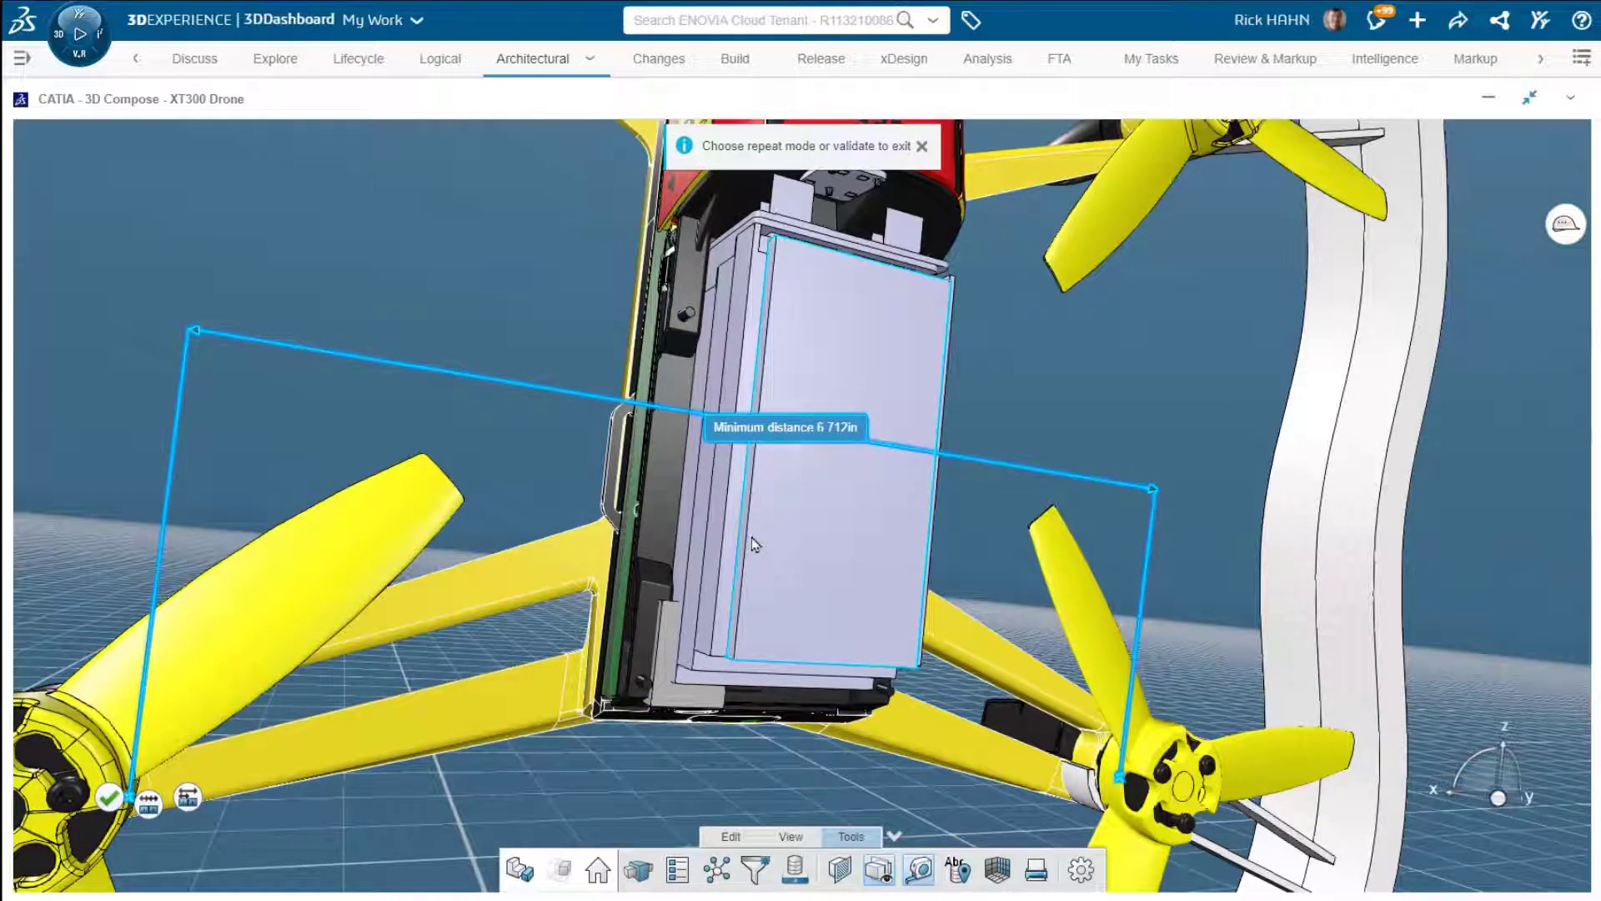
Step: Add a 5.117in distance from the top propeller hub to the motor, then reselect the 6.712in one
{"action": "left_click", "coordinate": [156, 807]}
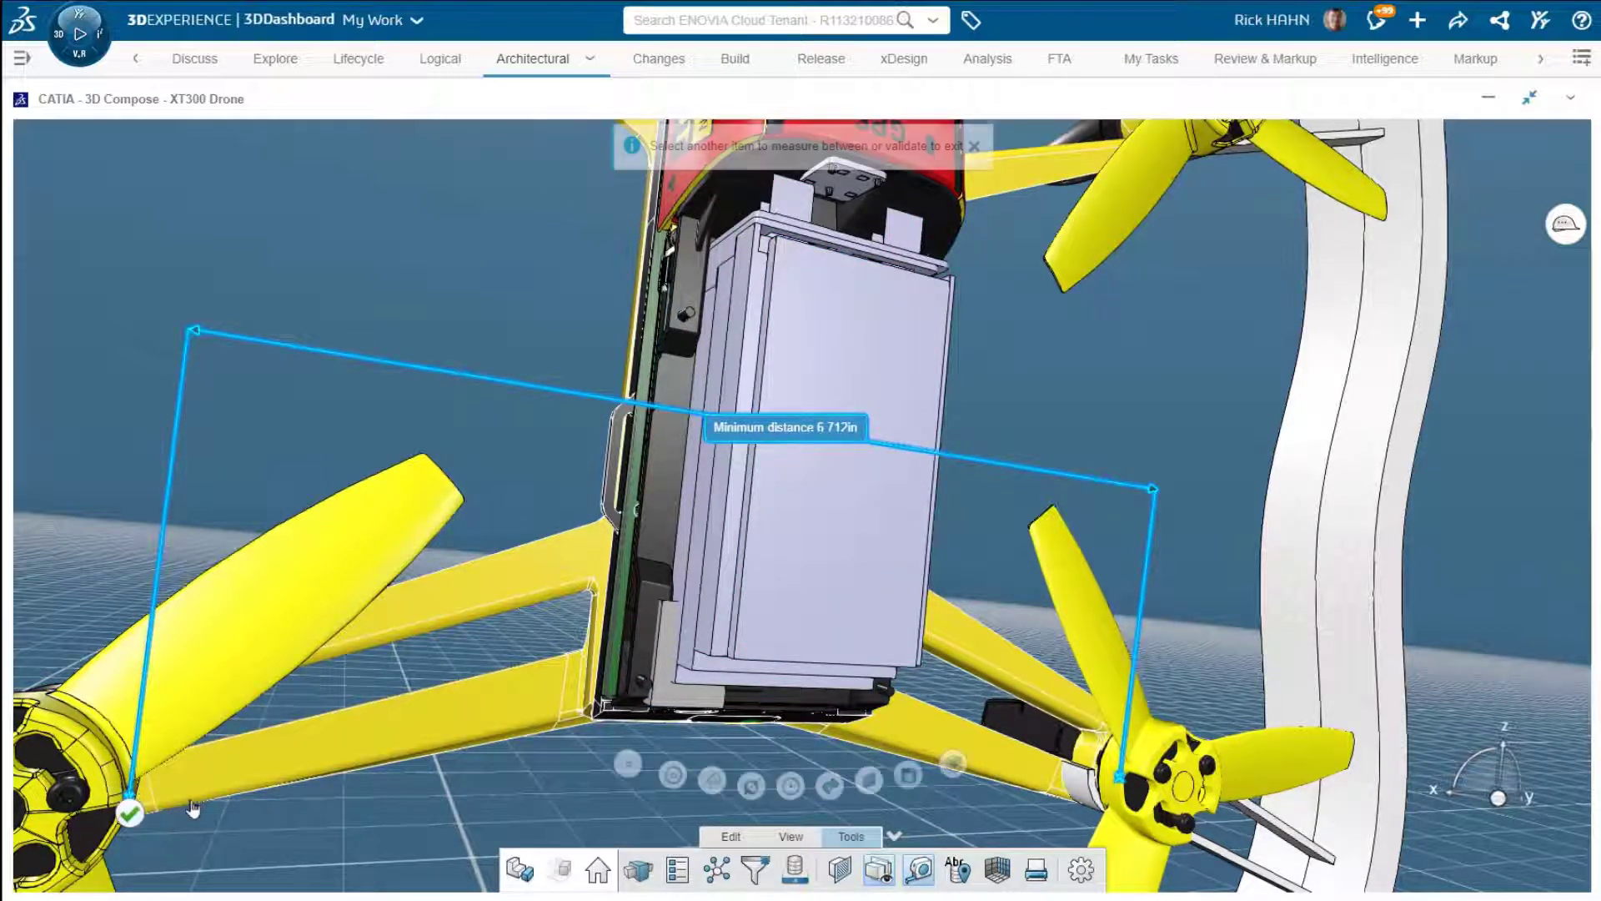
{"action": "left_click", "coordinate": [1205, 141]}
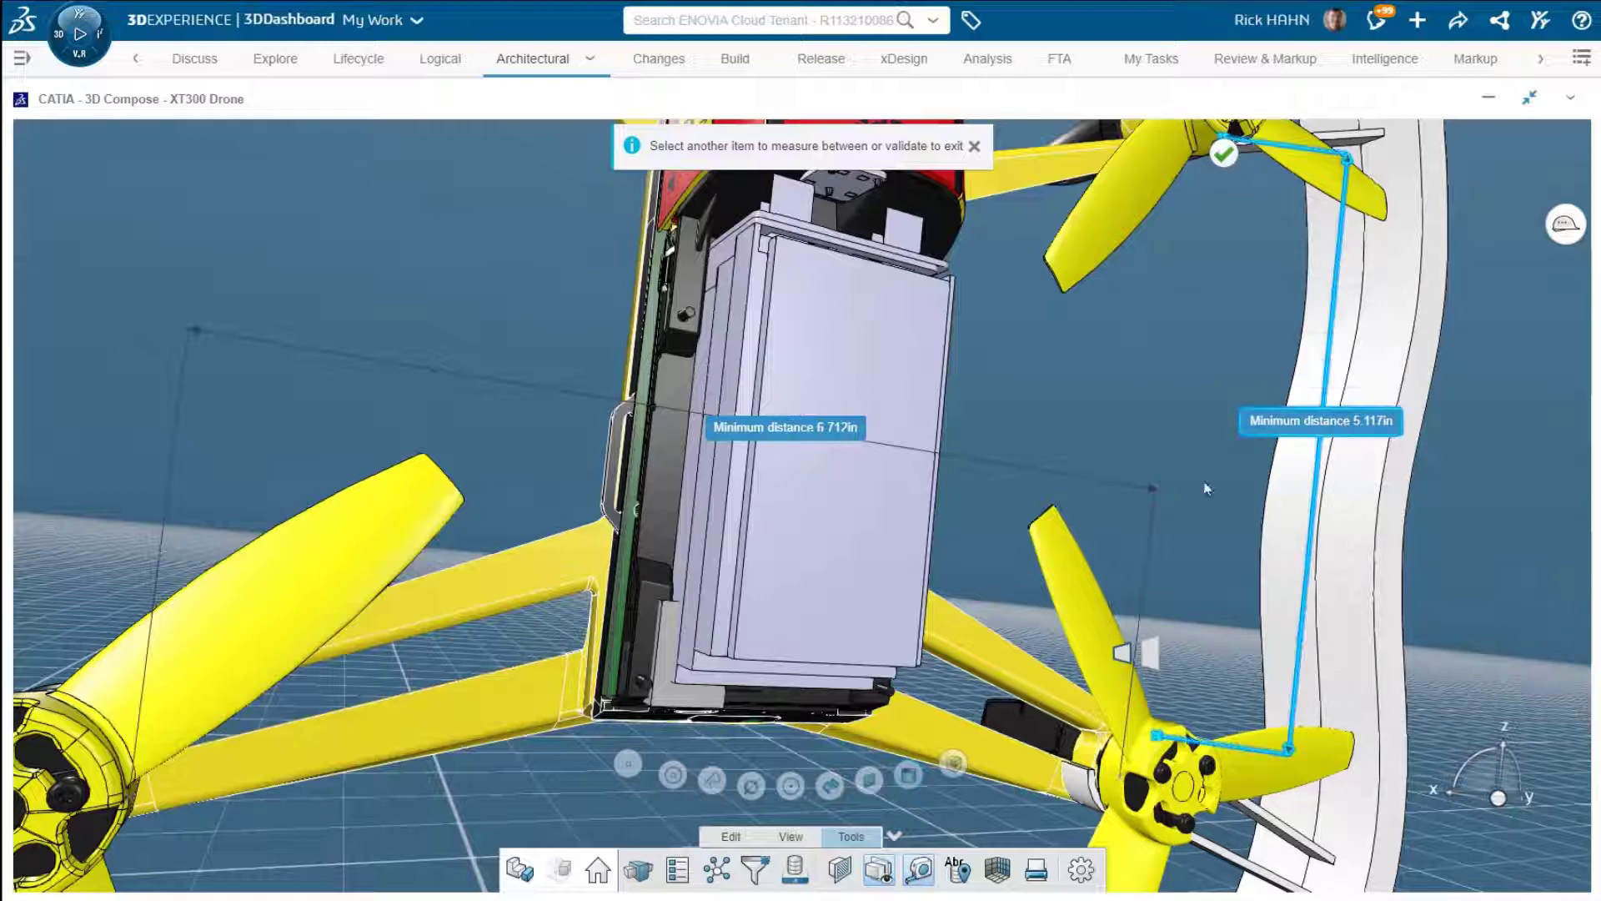
{"action": "left_click", "coordinate": [806, 425]}
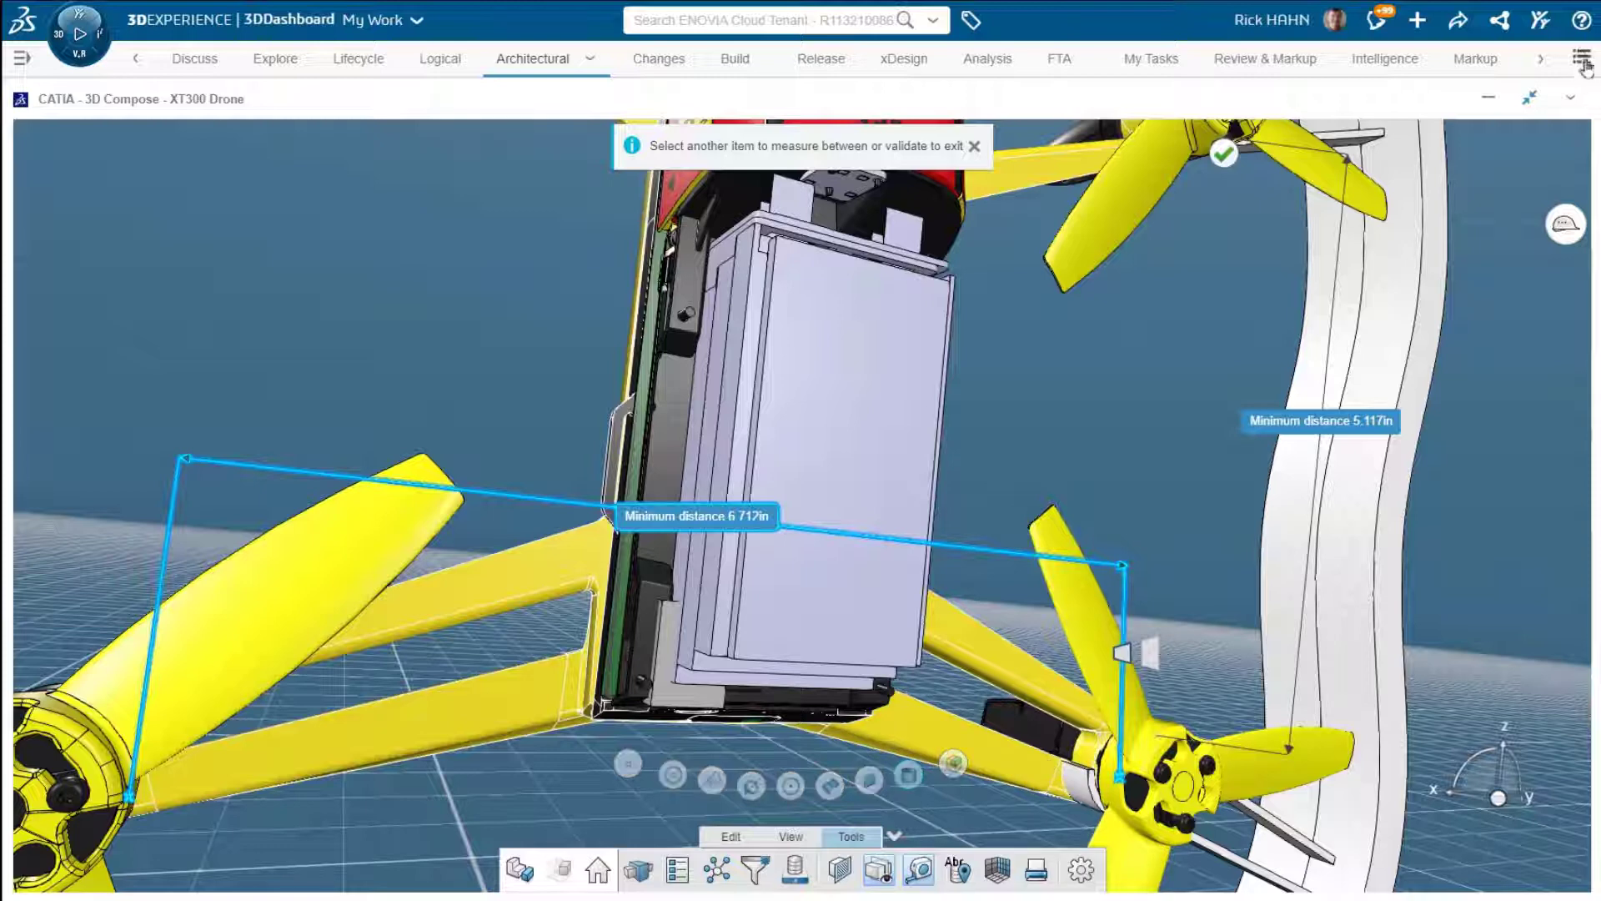
{"action": "left_click", "coordinate": [1570, 98]}
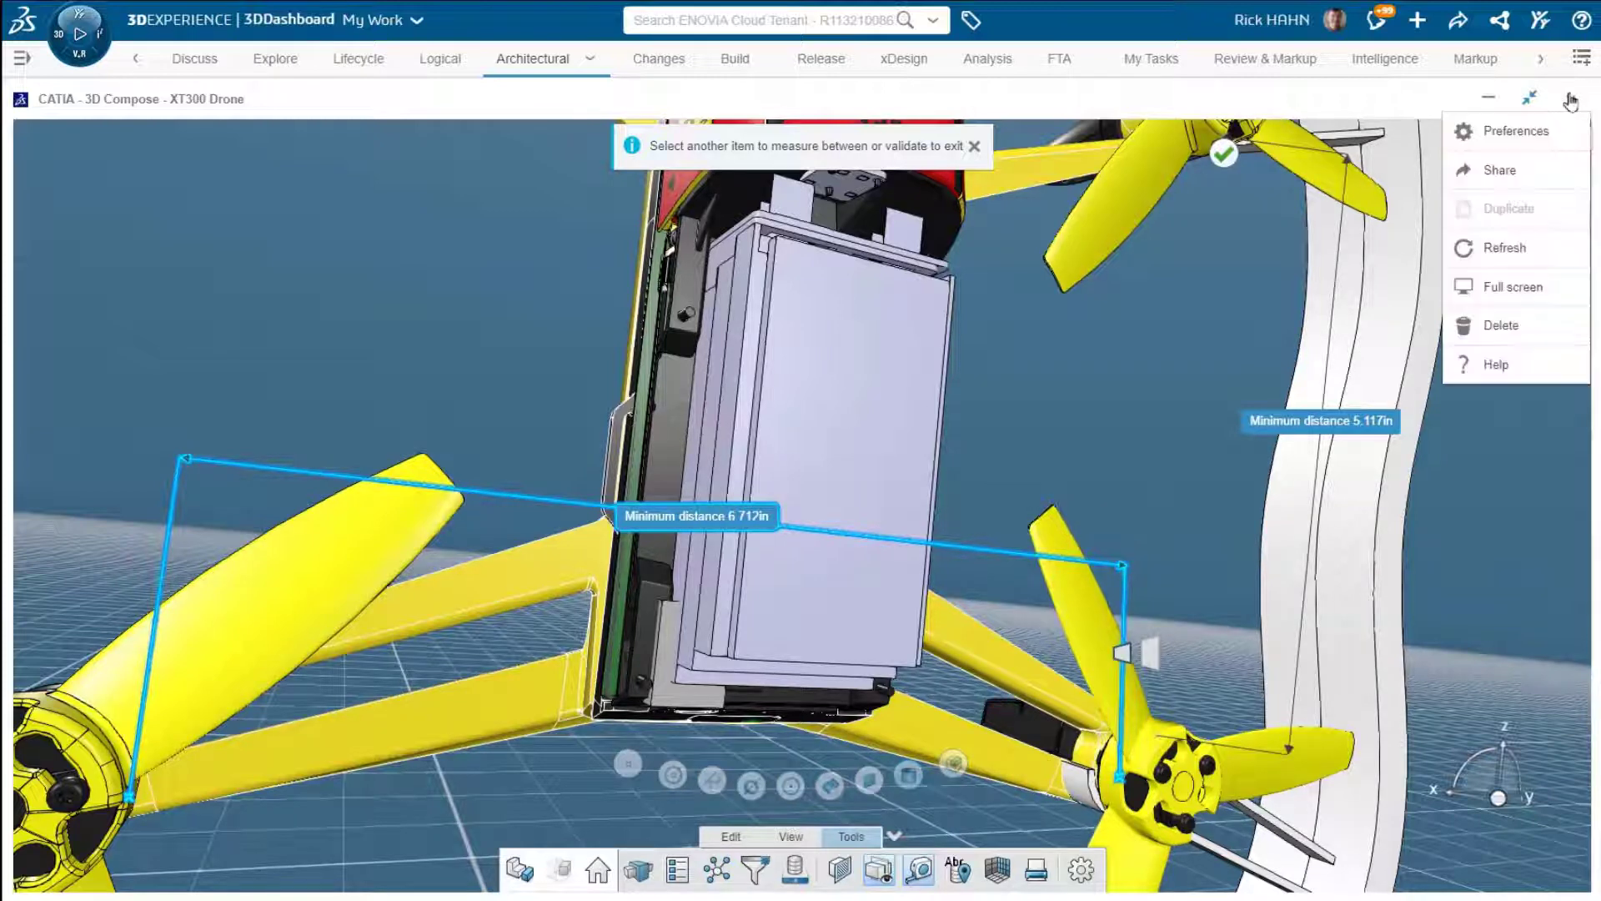
Step: Refresh the viewer to clear distances, then measure the battery's volume with the volume filter
{"action": "left_click", "coordinate": [1549, 248]}
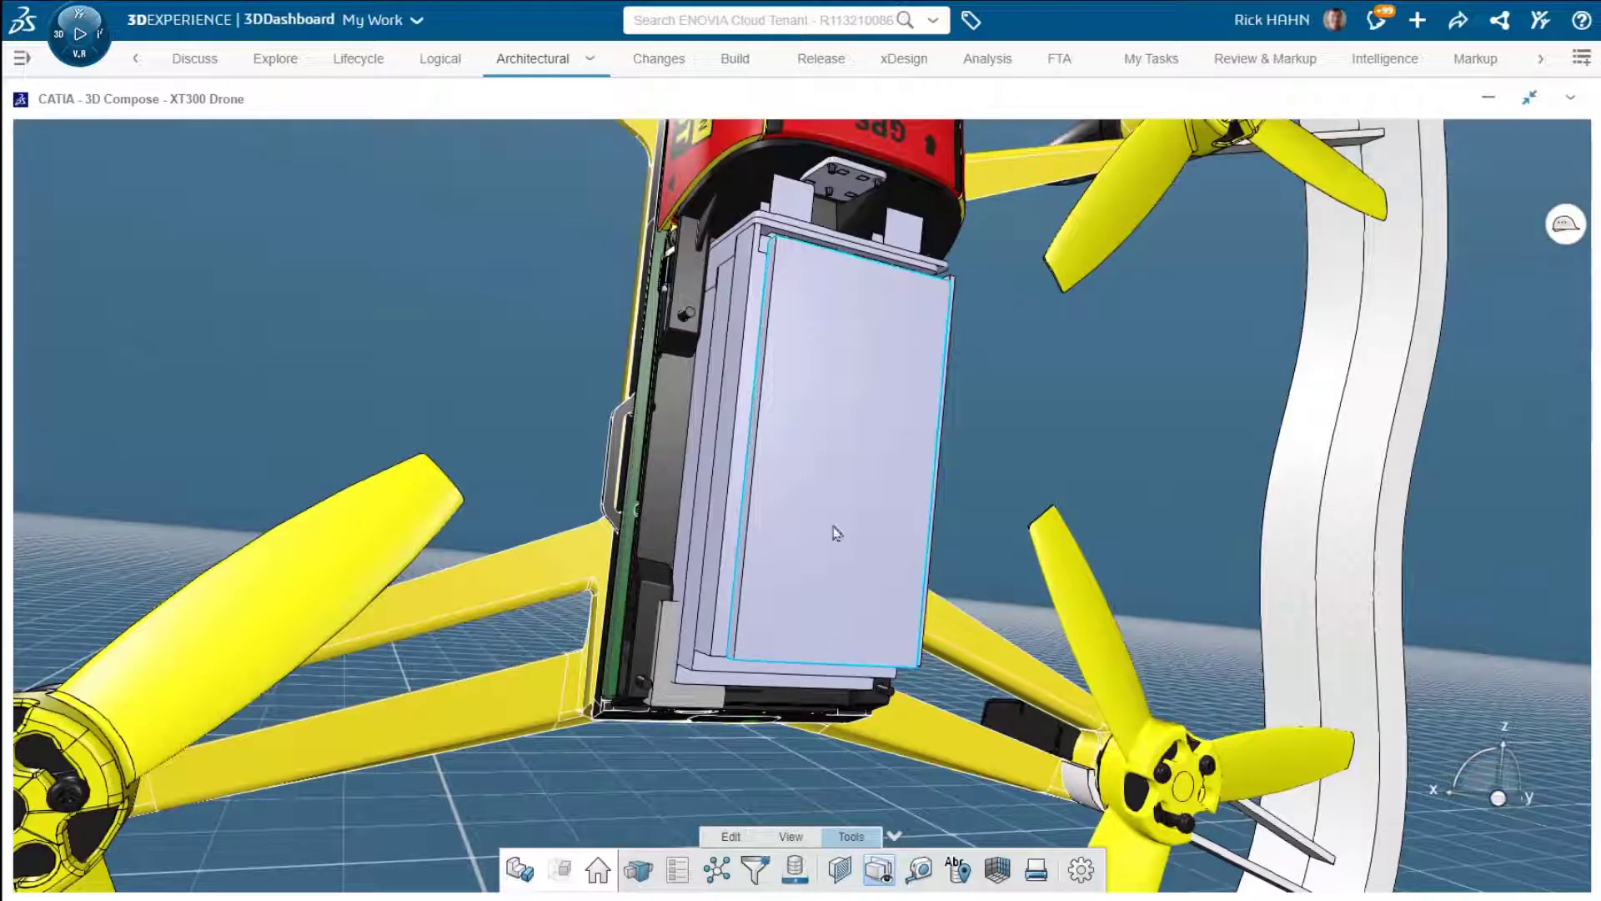
{"action": "left_click", "coordinate": [926, 871]}
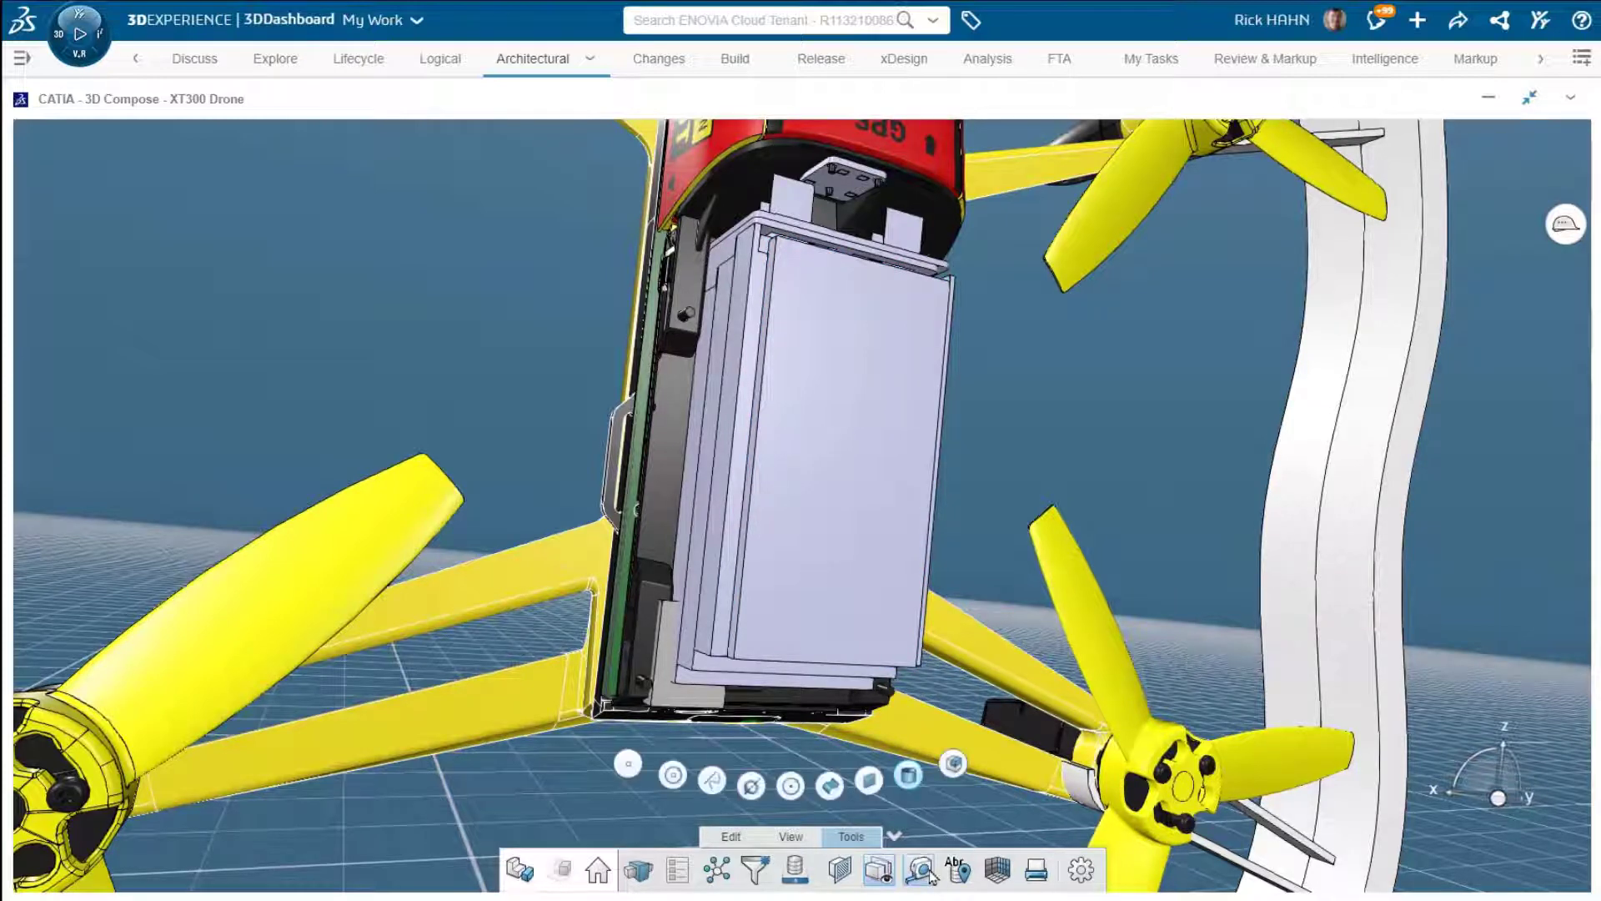
{"action": "left_click", "coordinate": [953, 763]}
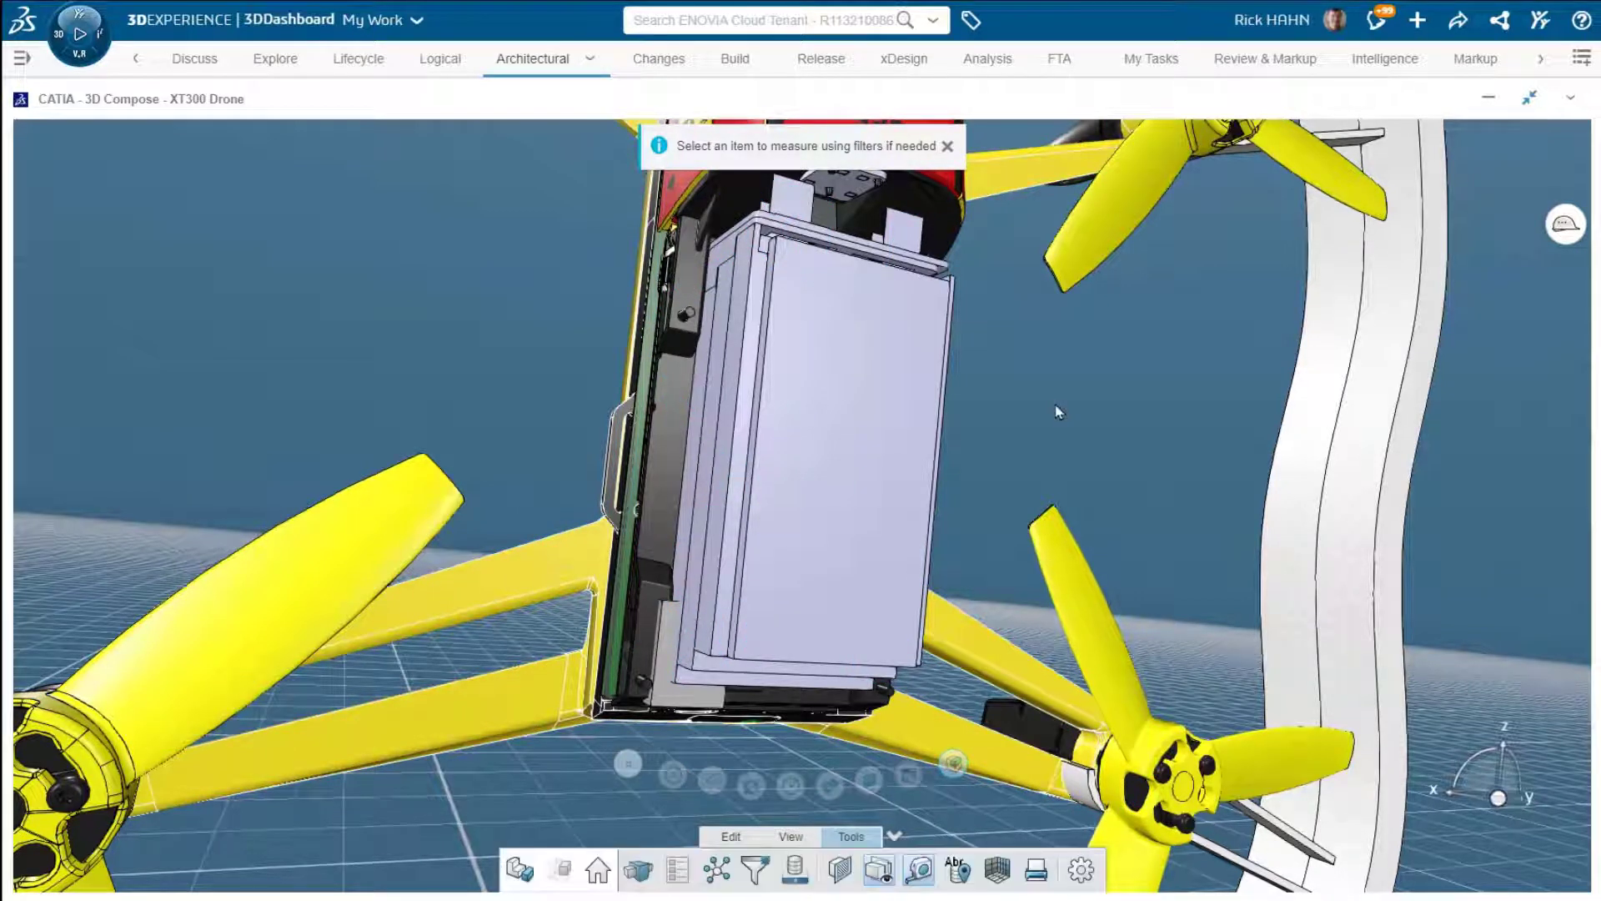
{"action": "left_click", "coordinate": [911, 329]}
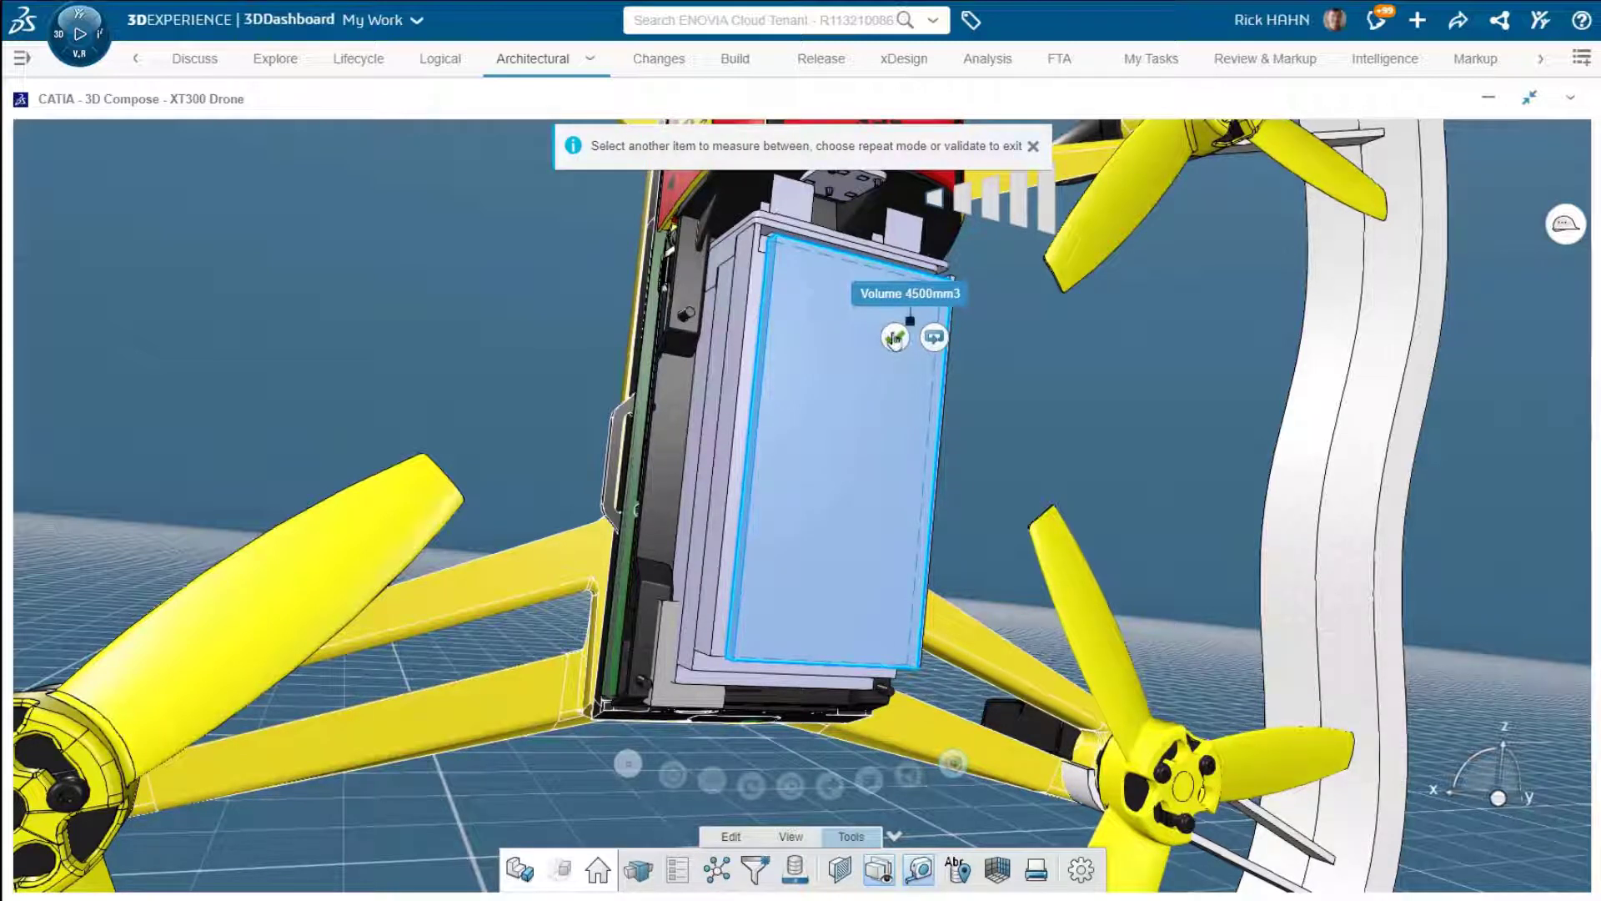
Step: Measure the white frame and right propeller volumes (2973.028mm3), then discard the volume measurements
{"action": "left_click", "coordinate": [935, 338]}
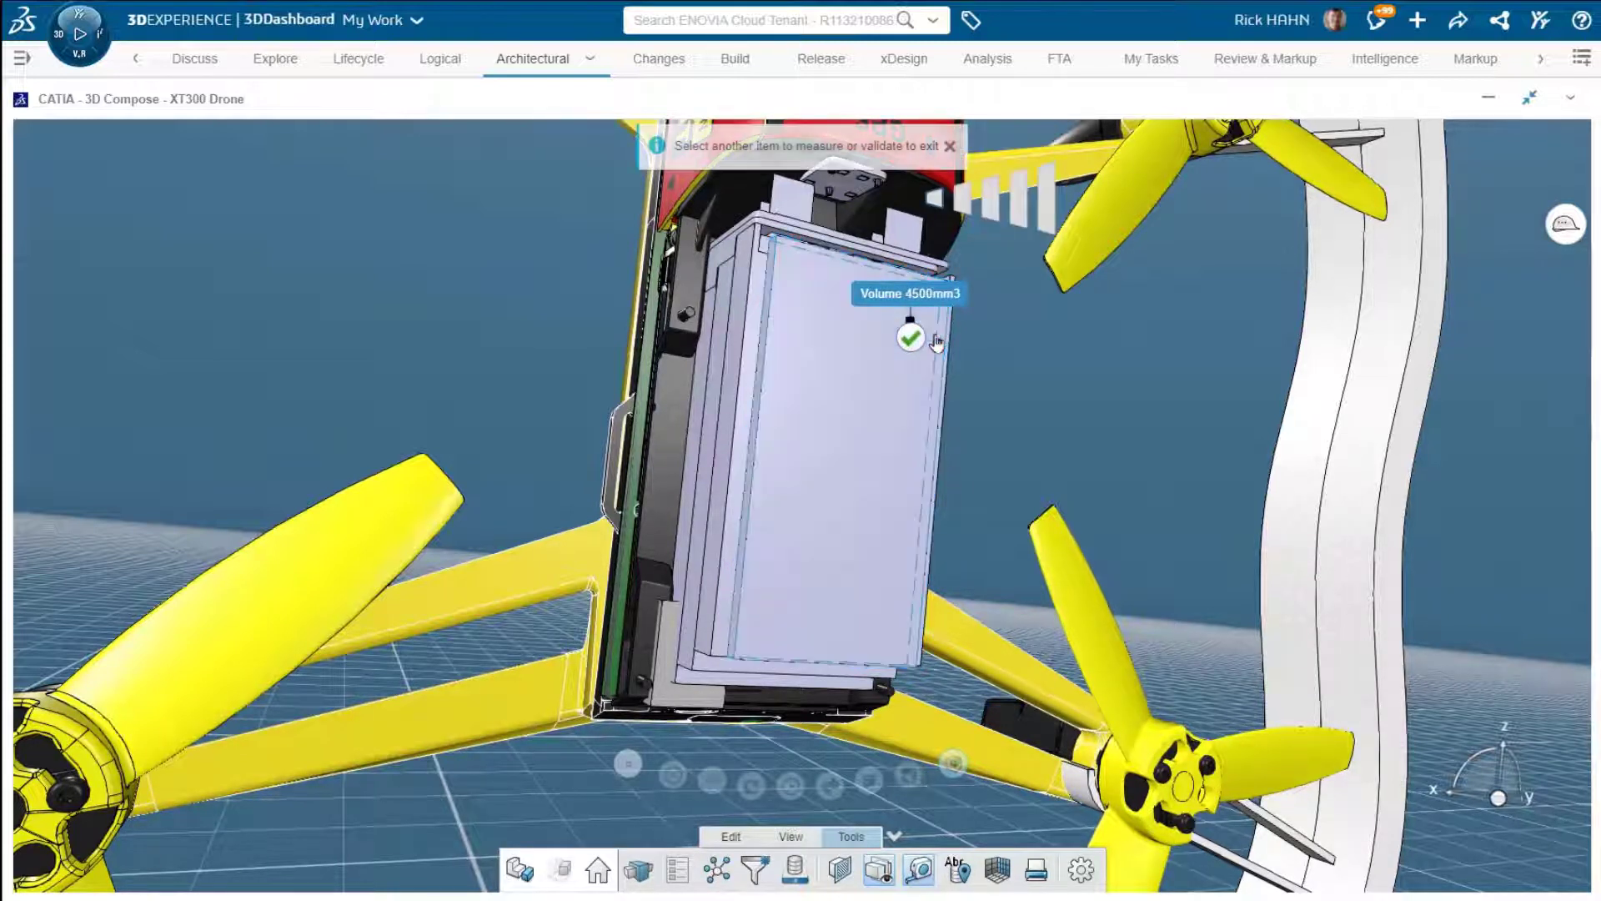
{"action": "left_click", "coordinate": [1301, 491]}
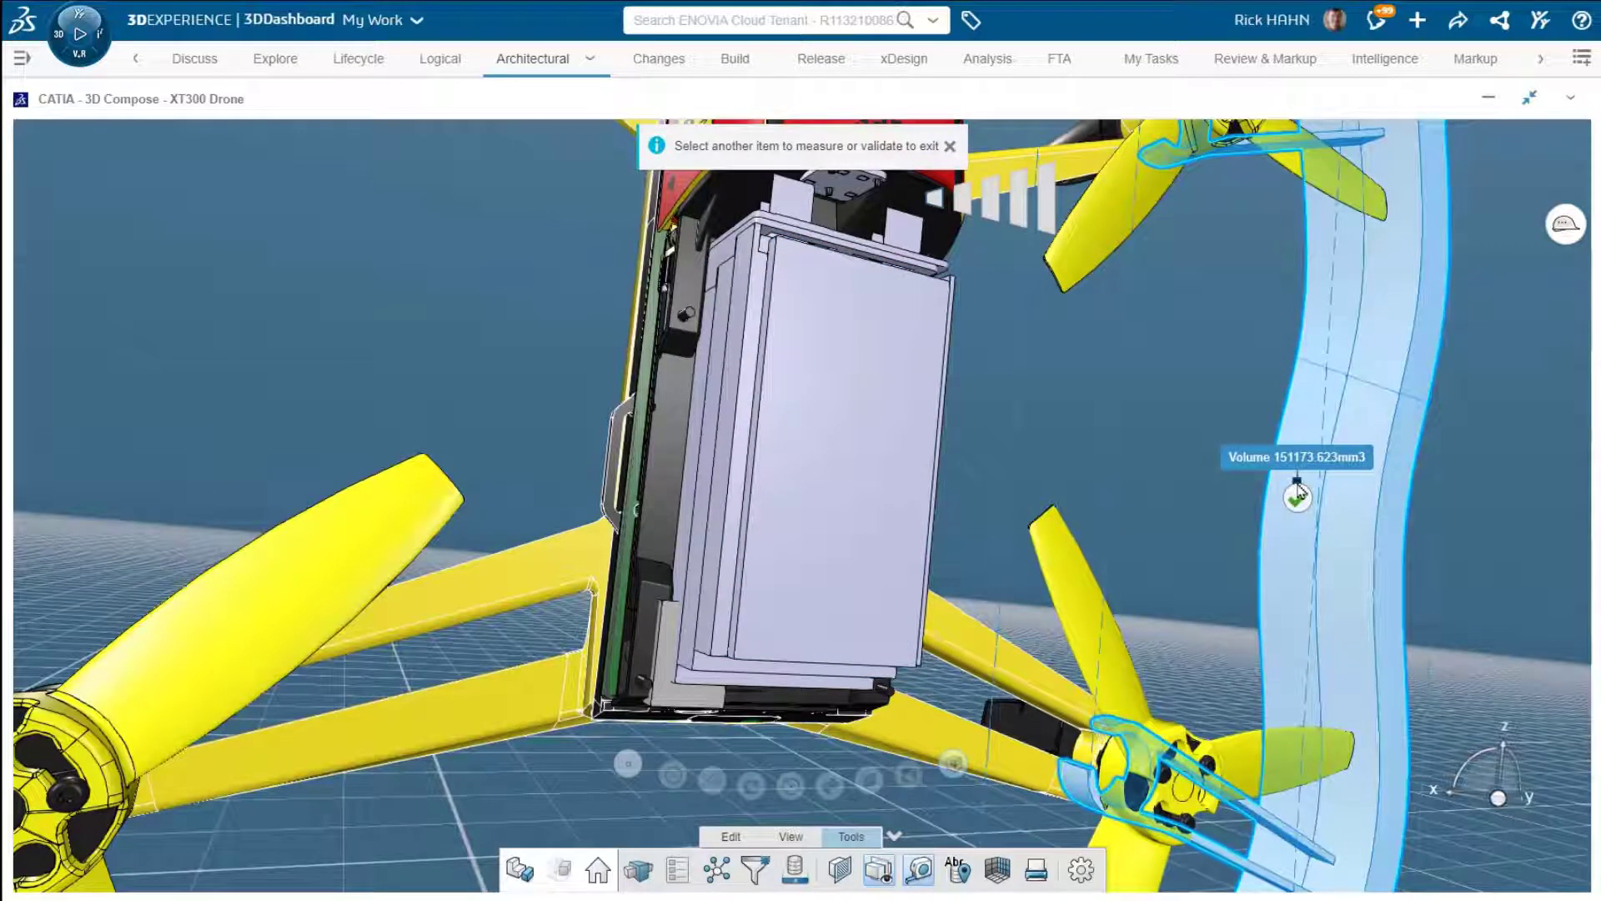
{"action": "left_click", "coordinate": [1069, 617]}
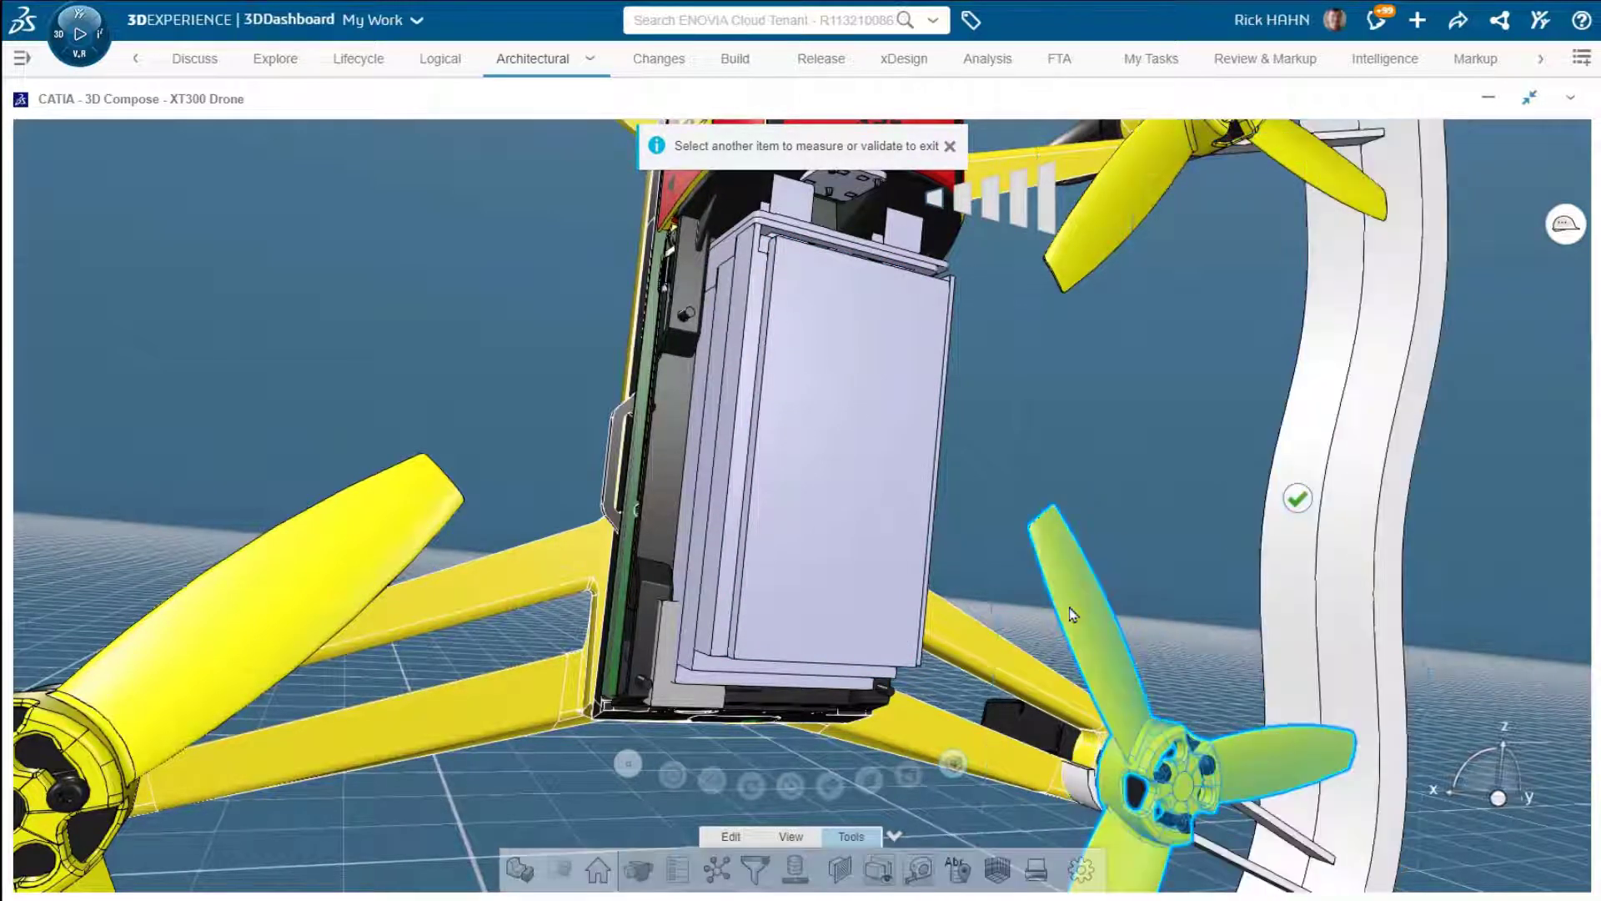
{"action": "left_click", "coordinate": [326, 558]}
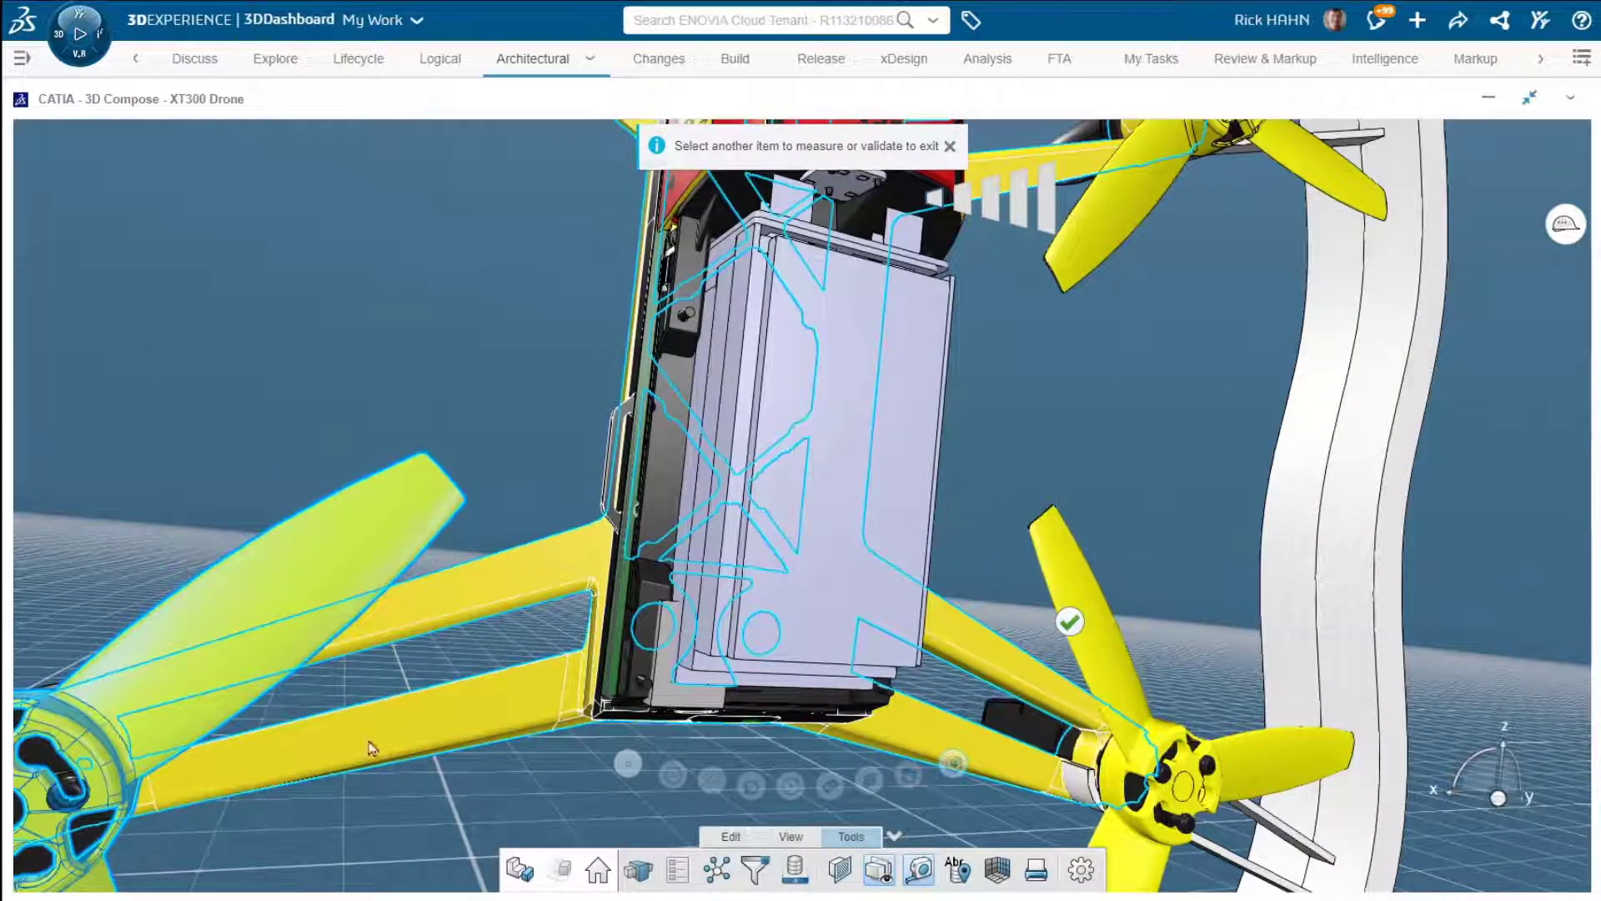
{"action": "left_click", "coordinate": [919, 871]}
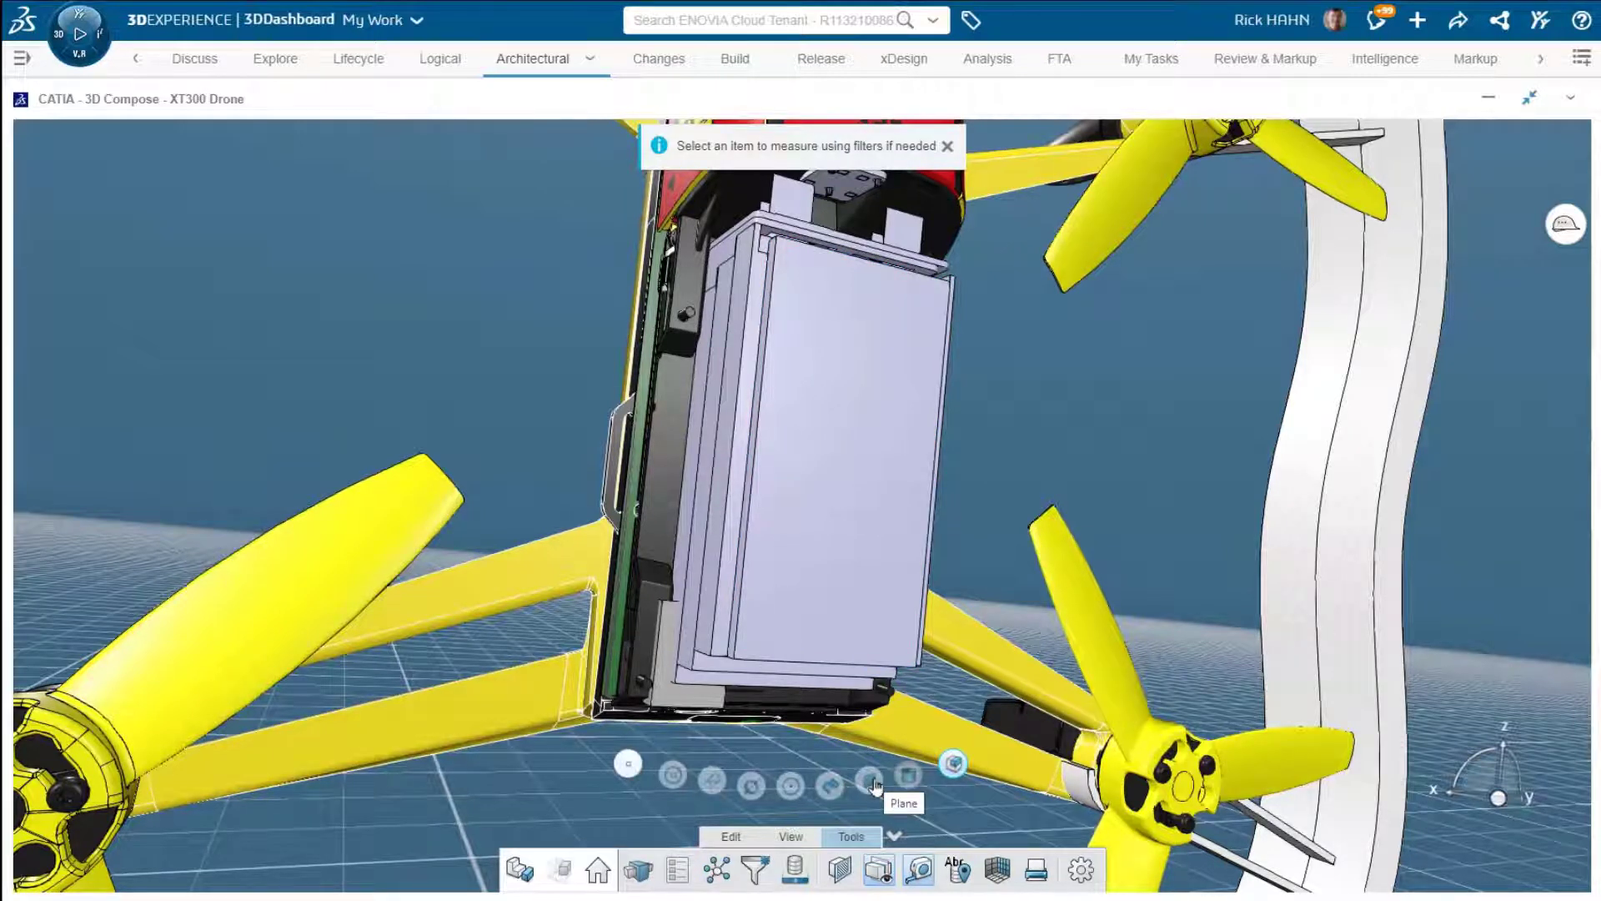
Step: Label two battery edges at 2.441in each with the edge filter, offsetting labels left and right
{"action": "left_click", "coordinate": [714, 780]}
{"action": "left_click", "coordinate": [726, 543]}
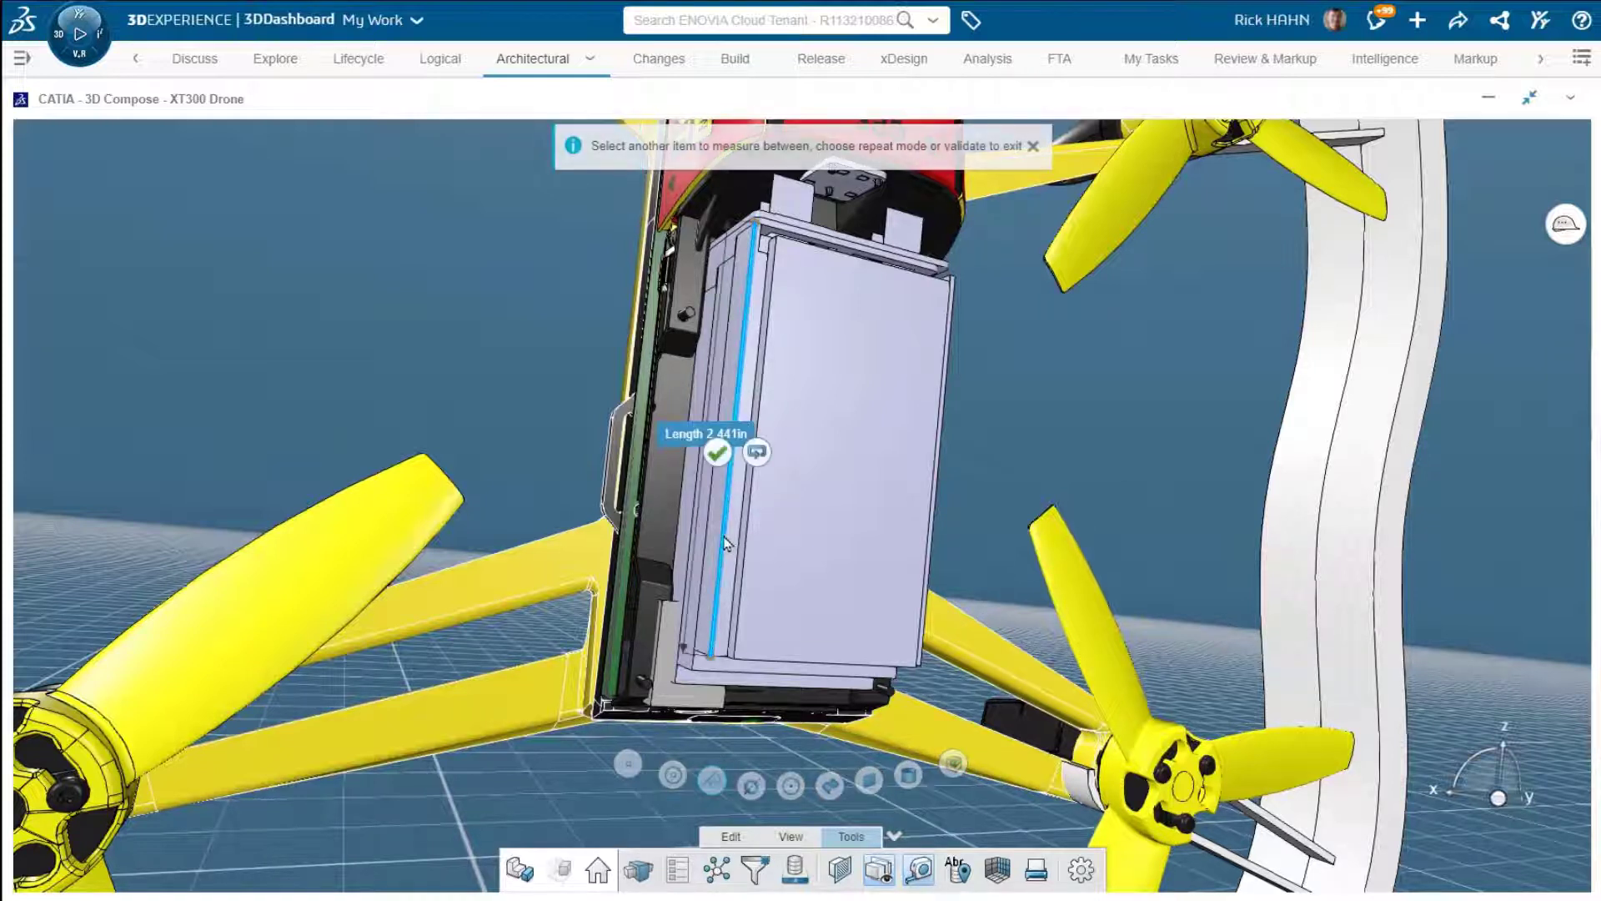
{"action": "left_click_drag", "start_coordinate": [587, 429], "coordinate": [448, 392]}
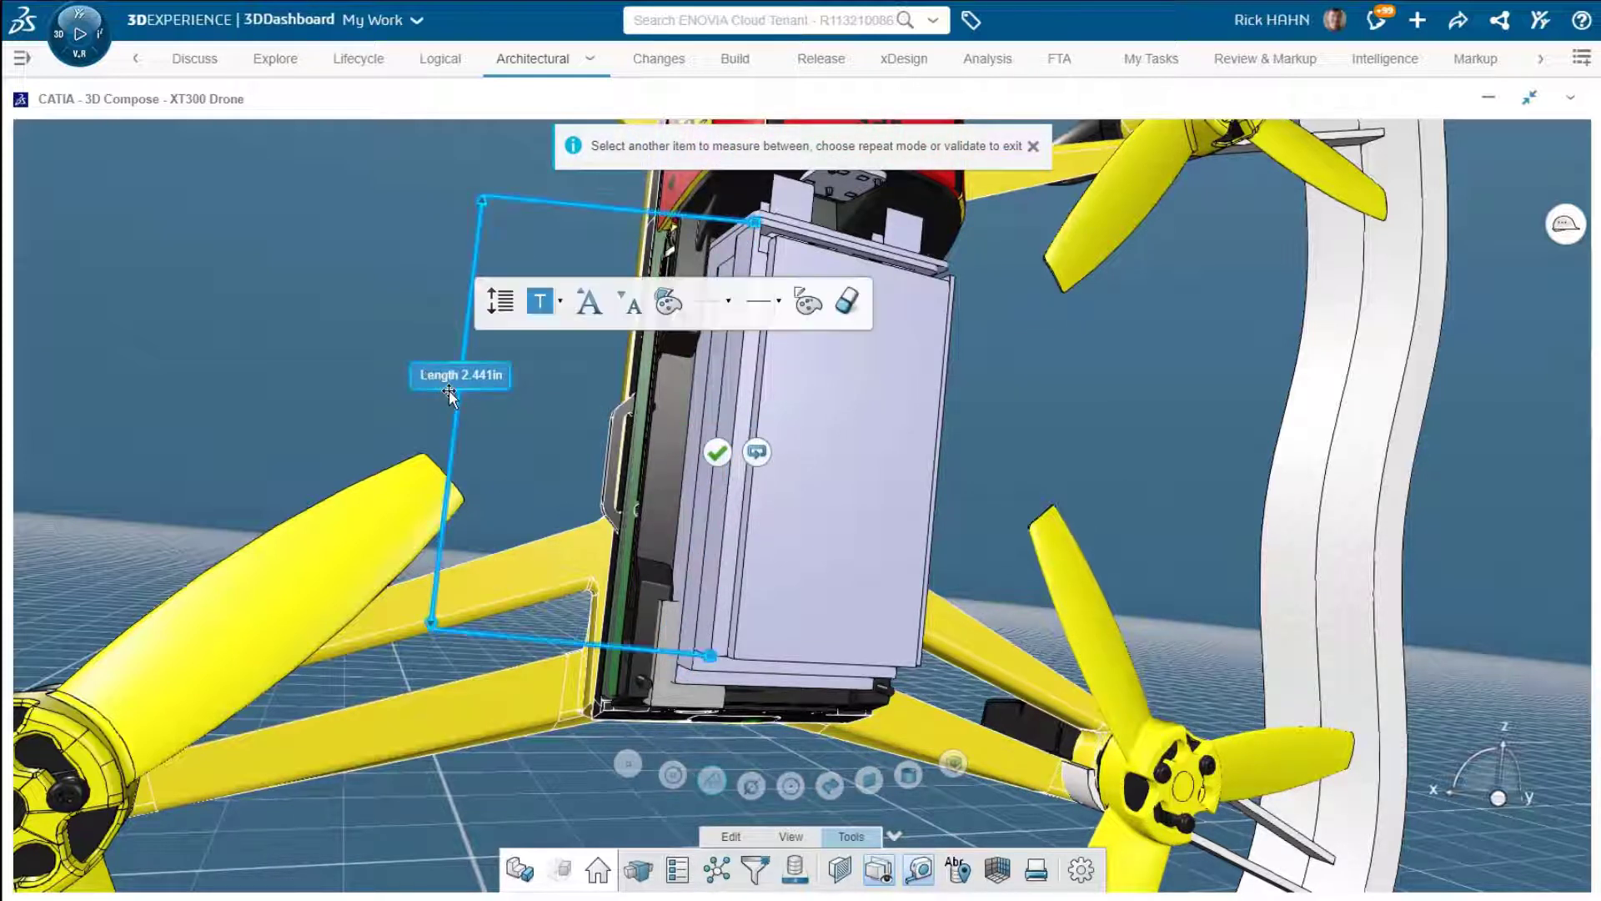
{"action": "left_click", "coordinate": [756, 452]}
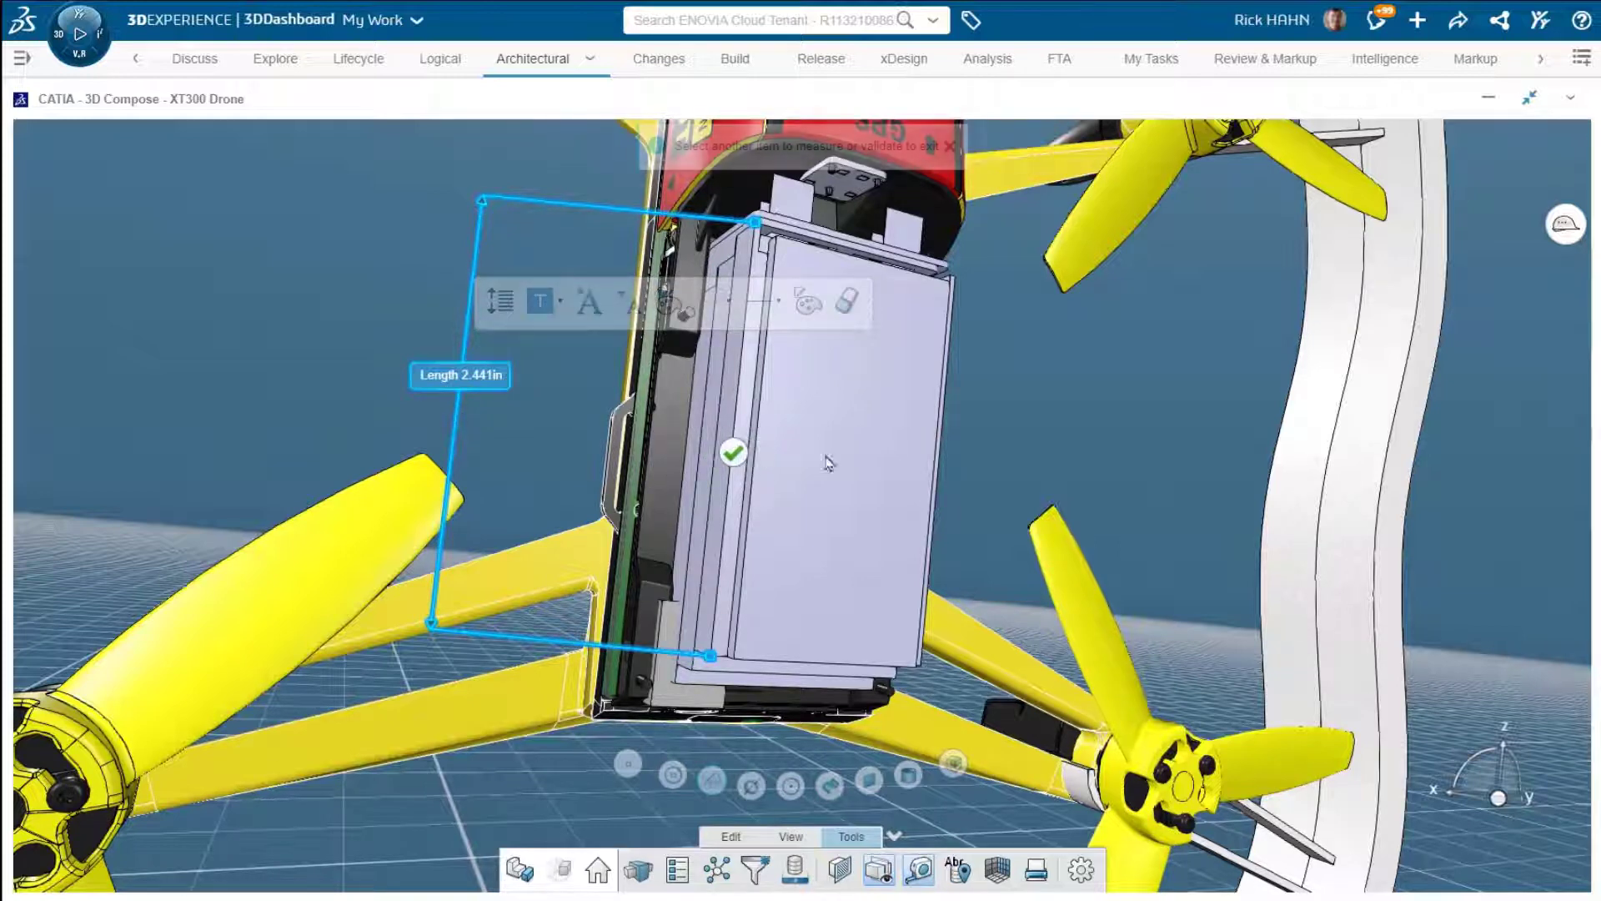
{"action": "left_click", "coordinate": [940, 490]}
{"action": "left_click_drag", "start_coordinate": [961, 463], "coordinate": [1047, 457]}
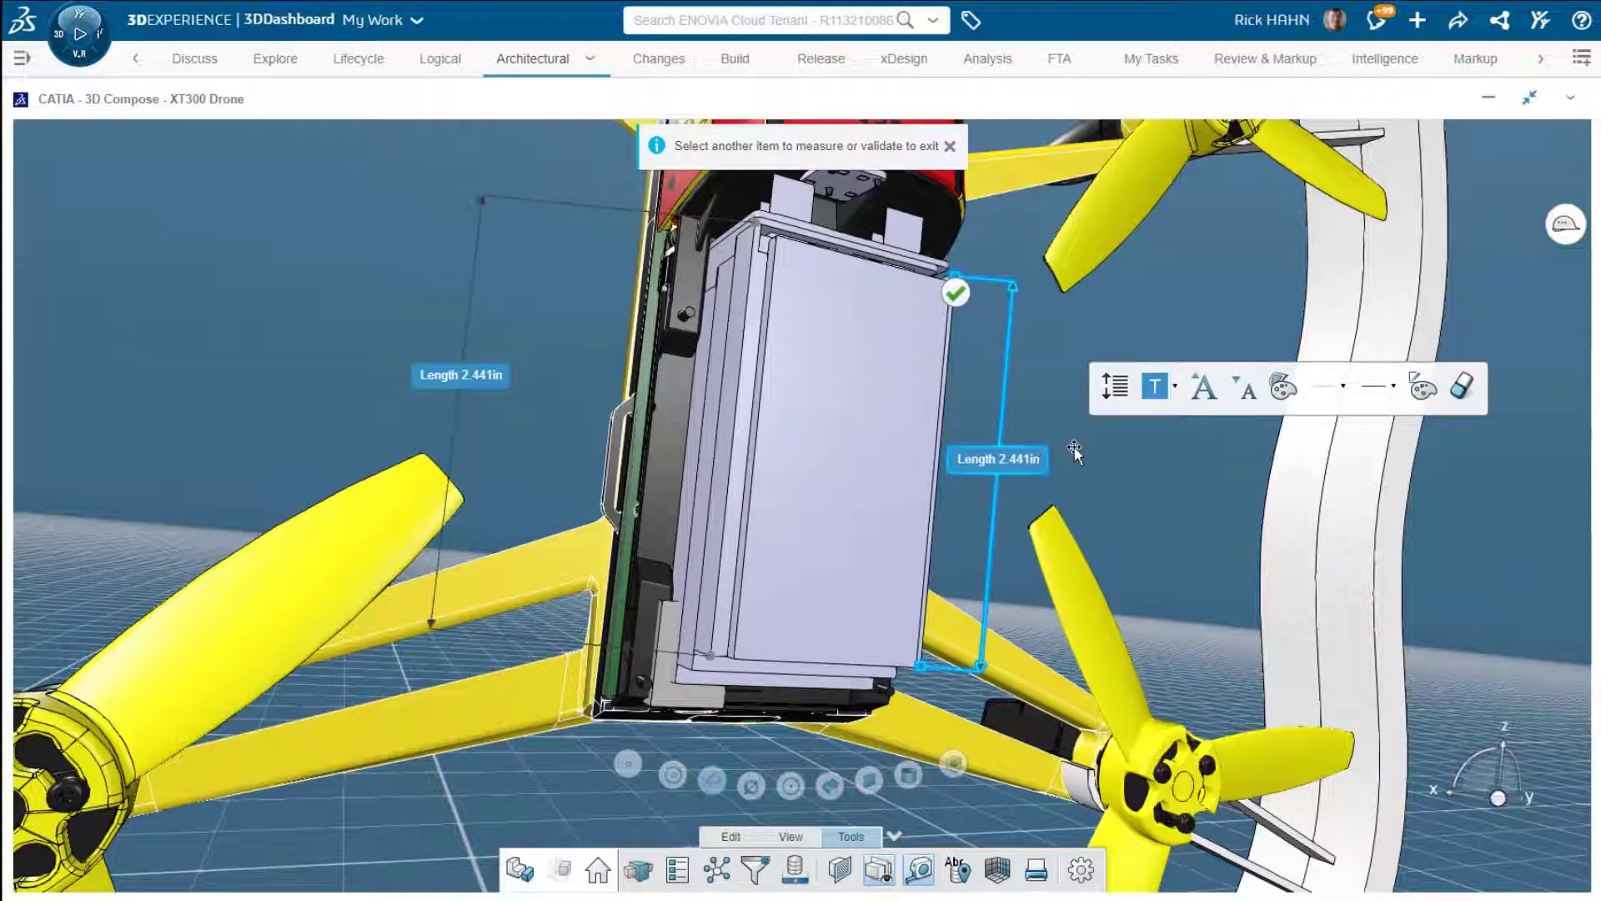
Step: Label the white frame ring edge at 5.085in and the rotor hub edge at 1.546in
{"action": "left_click", "coordinate": [1324, 511]}
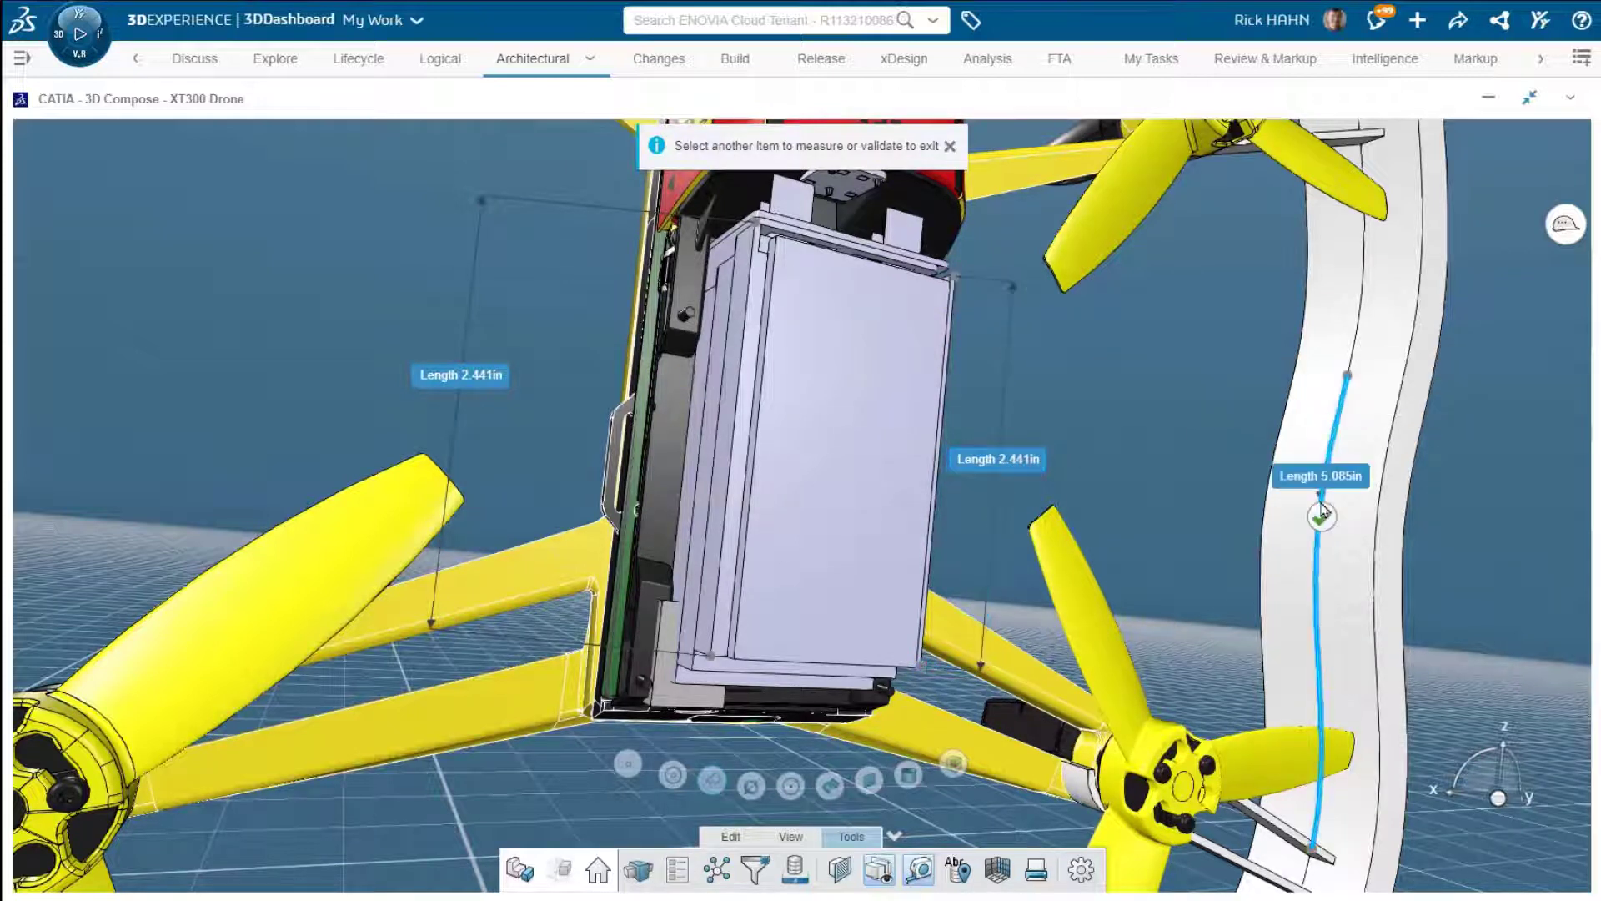
{"action": "left_click_drag", "start_coordinate": [1324, 477], "coordinate": [1162, 442]}
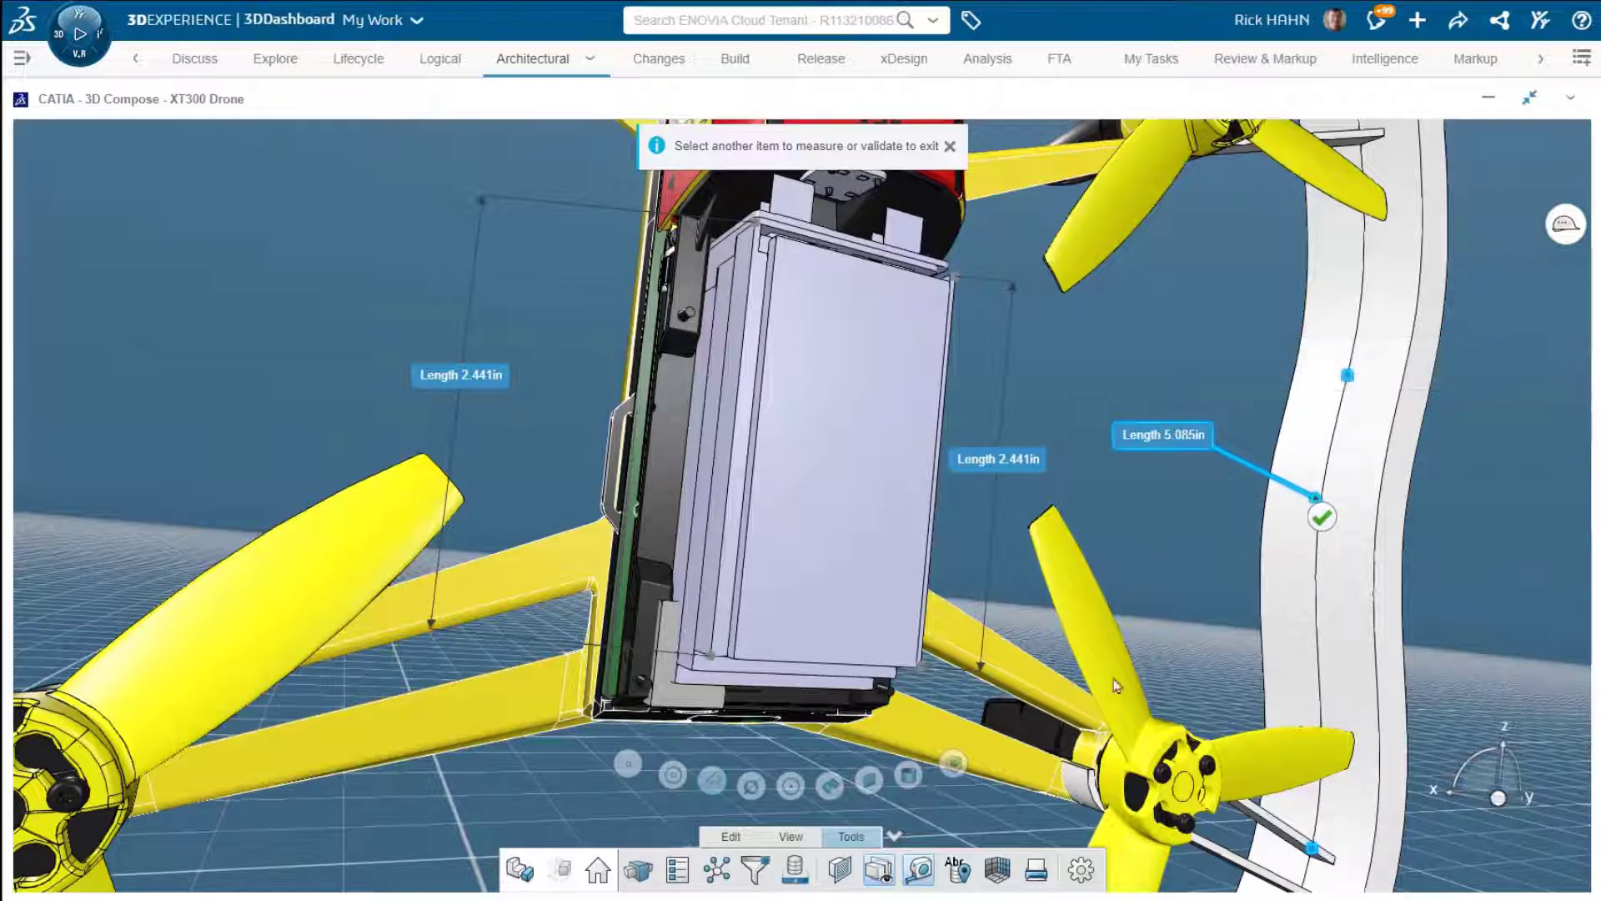
{"action": "left_click", "coordinate": [1101, 784]}
{"action": "left_click_drag", "start_coordinate": [1088, 755], "coordinate": [960, 819]}
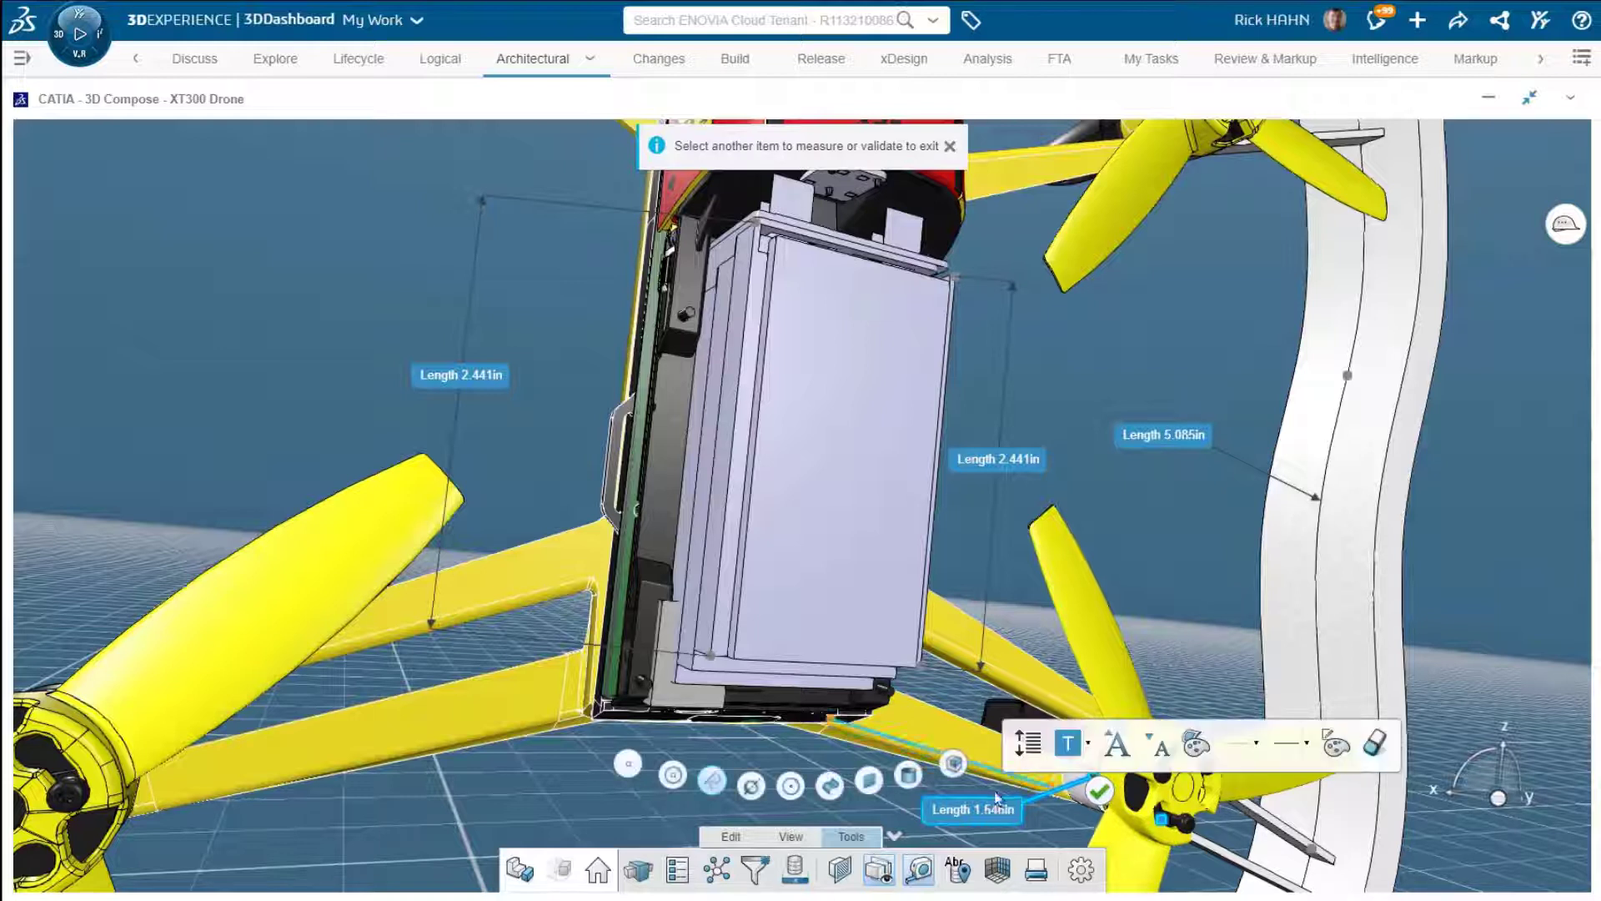
Step: Expand the right 2.441in edge-length label to full details, apply the Warning style, and drag it over the battery
{"action": "left_click", "coordinate": [995, 465]}
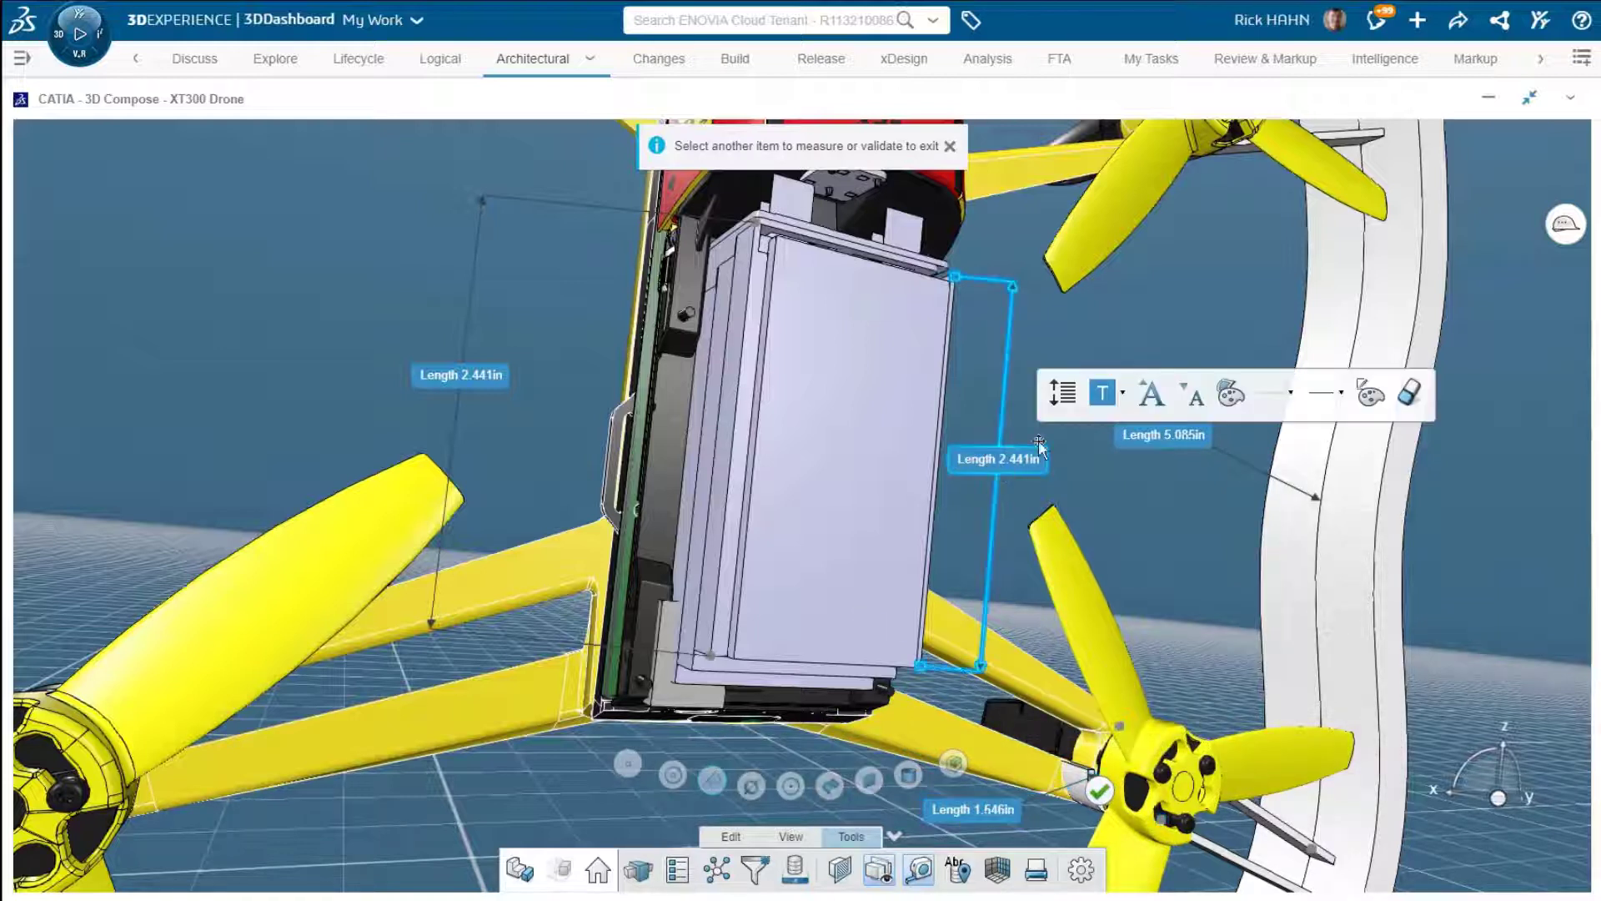
{"action": "left_click", "coordinate": [1070, 398]}
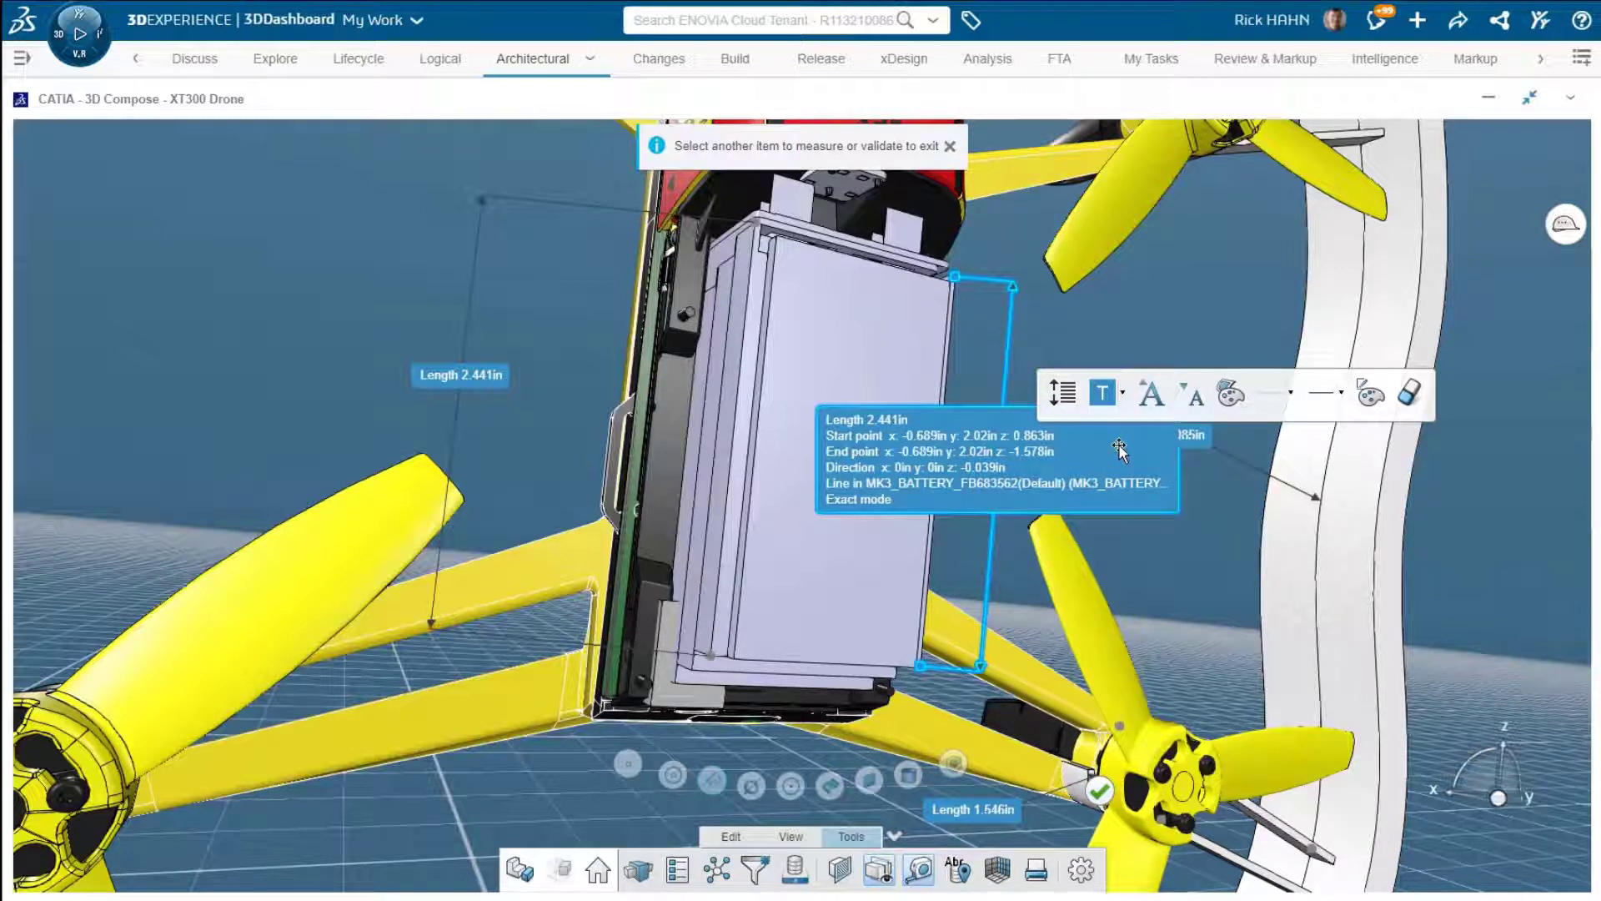
{"action": "left_click", "coordinate": [1122, 394]}
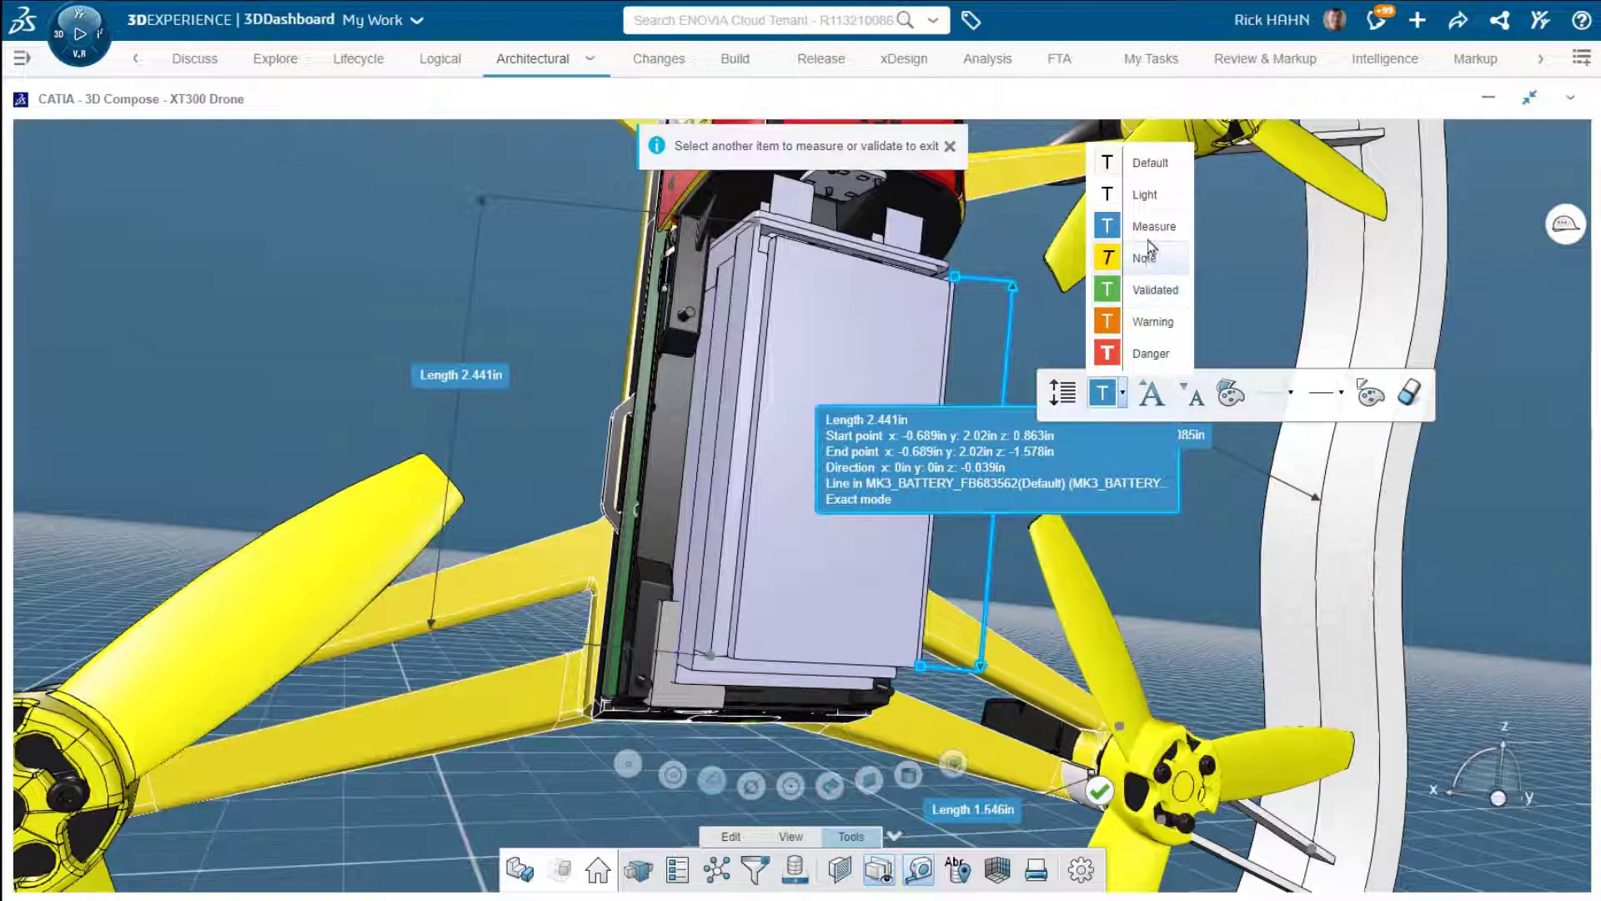
{"action": "left_click", "coordinate": [1157, 324]}
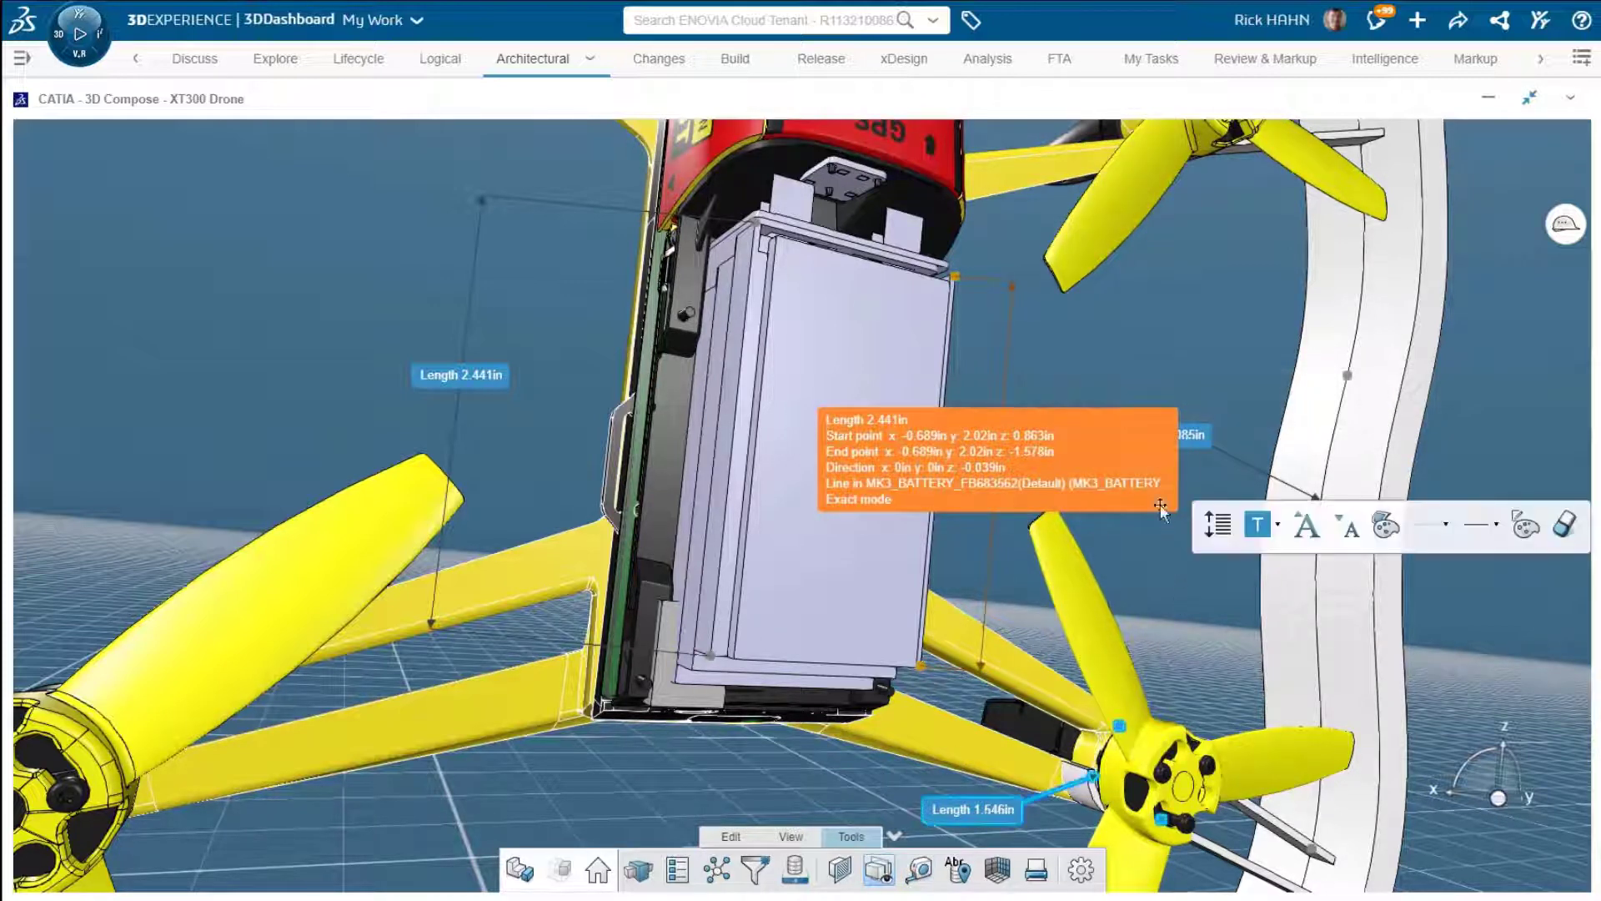
{"action": "mouse_move", "coordinate": [1160, 506]}
{"action": "left_mouse_down"}
{"action": "mouse_move", "coordinate": [1072, 357]}
{"action": "mouse_move", "coordinate": [1027, 355]}
{"action": "mouse_move", "coordinate": [973, 399]}
{"action": "left_mouse_up"}
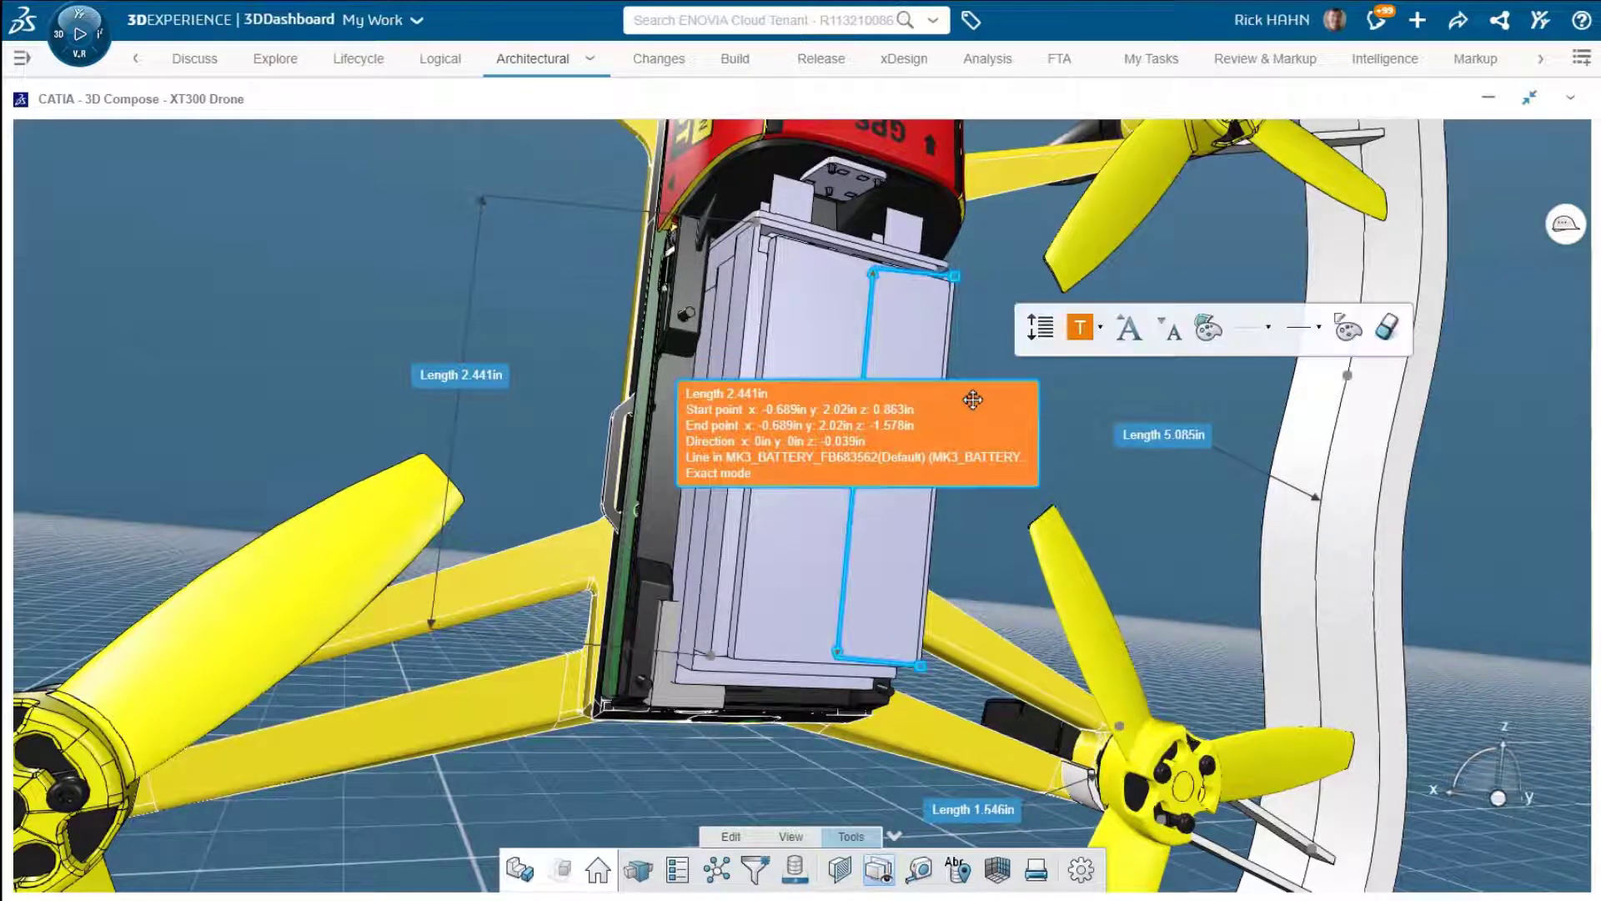